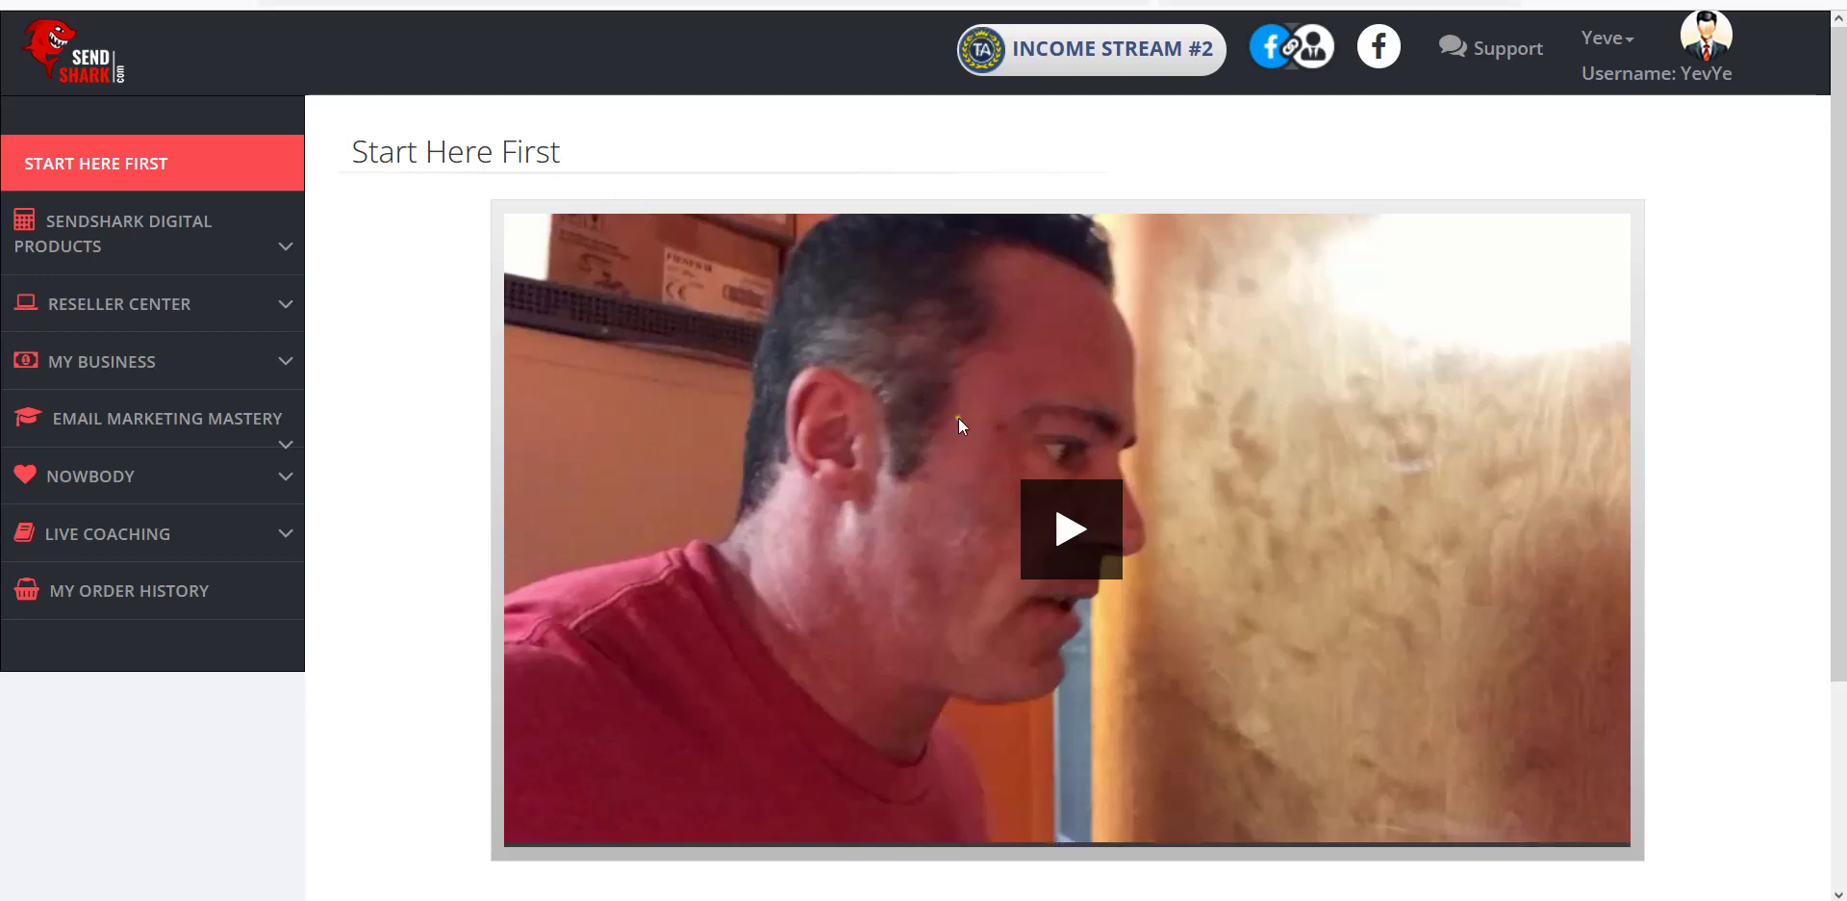
Open Email Autoresponder under SendShark Digital Products and view its empty Campaigns statistics.
click(145, 243)
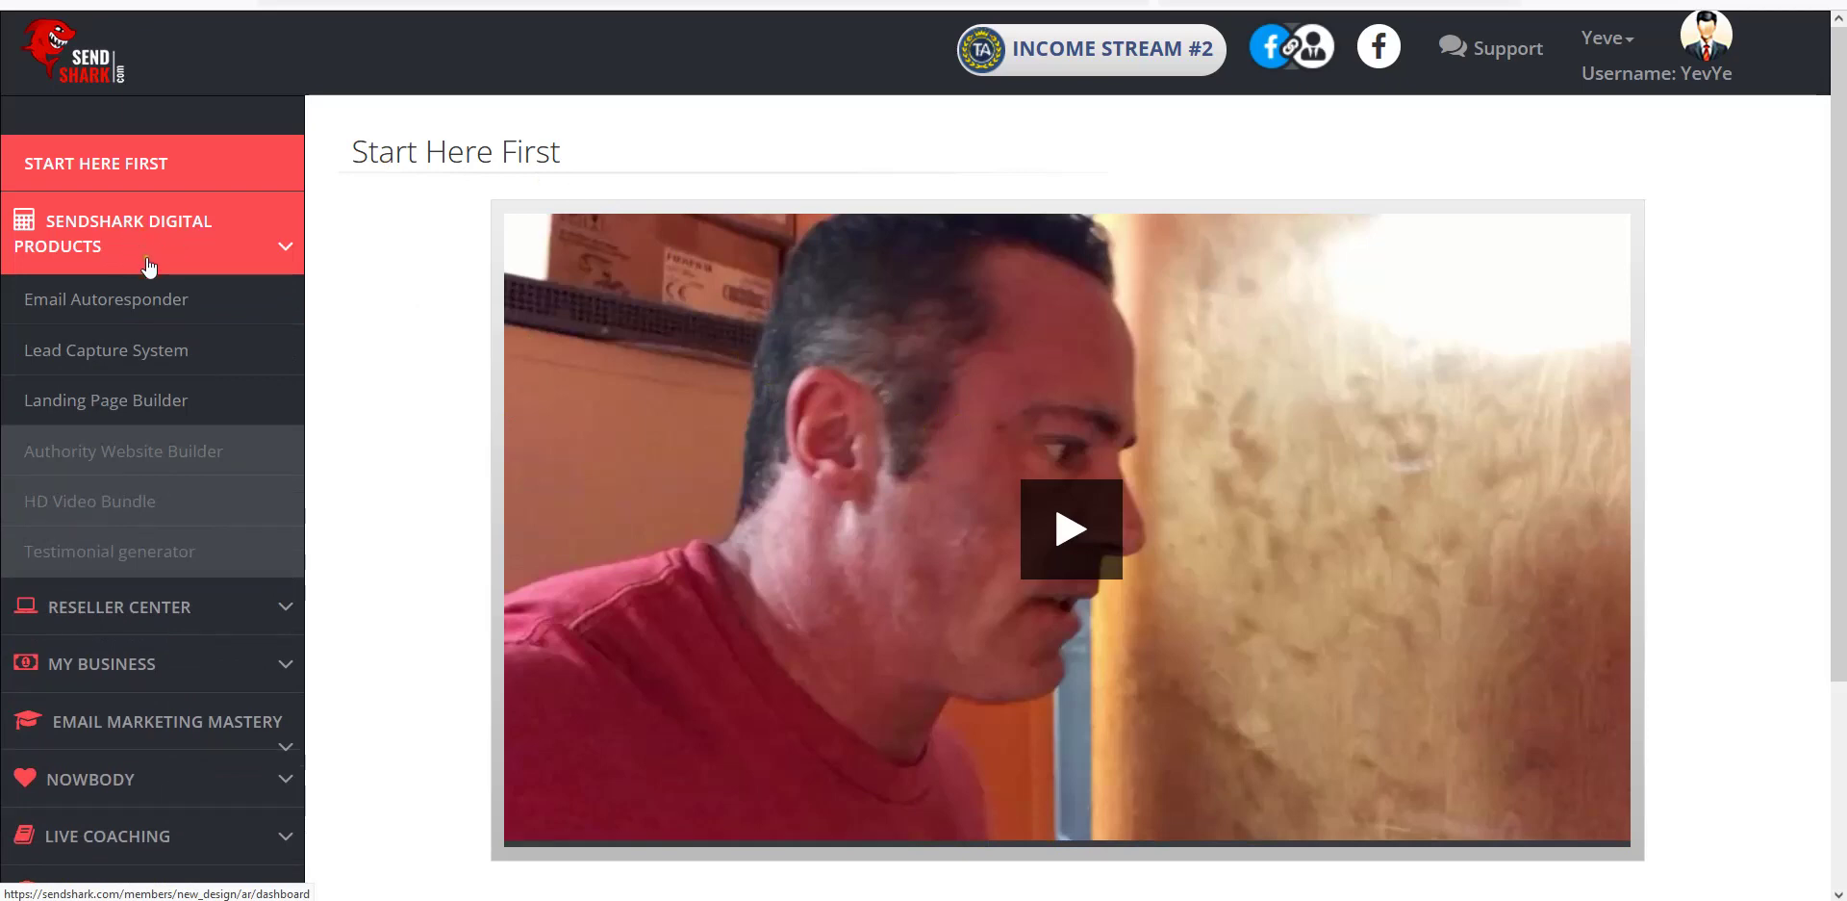
click(206, 248)
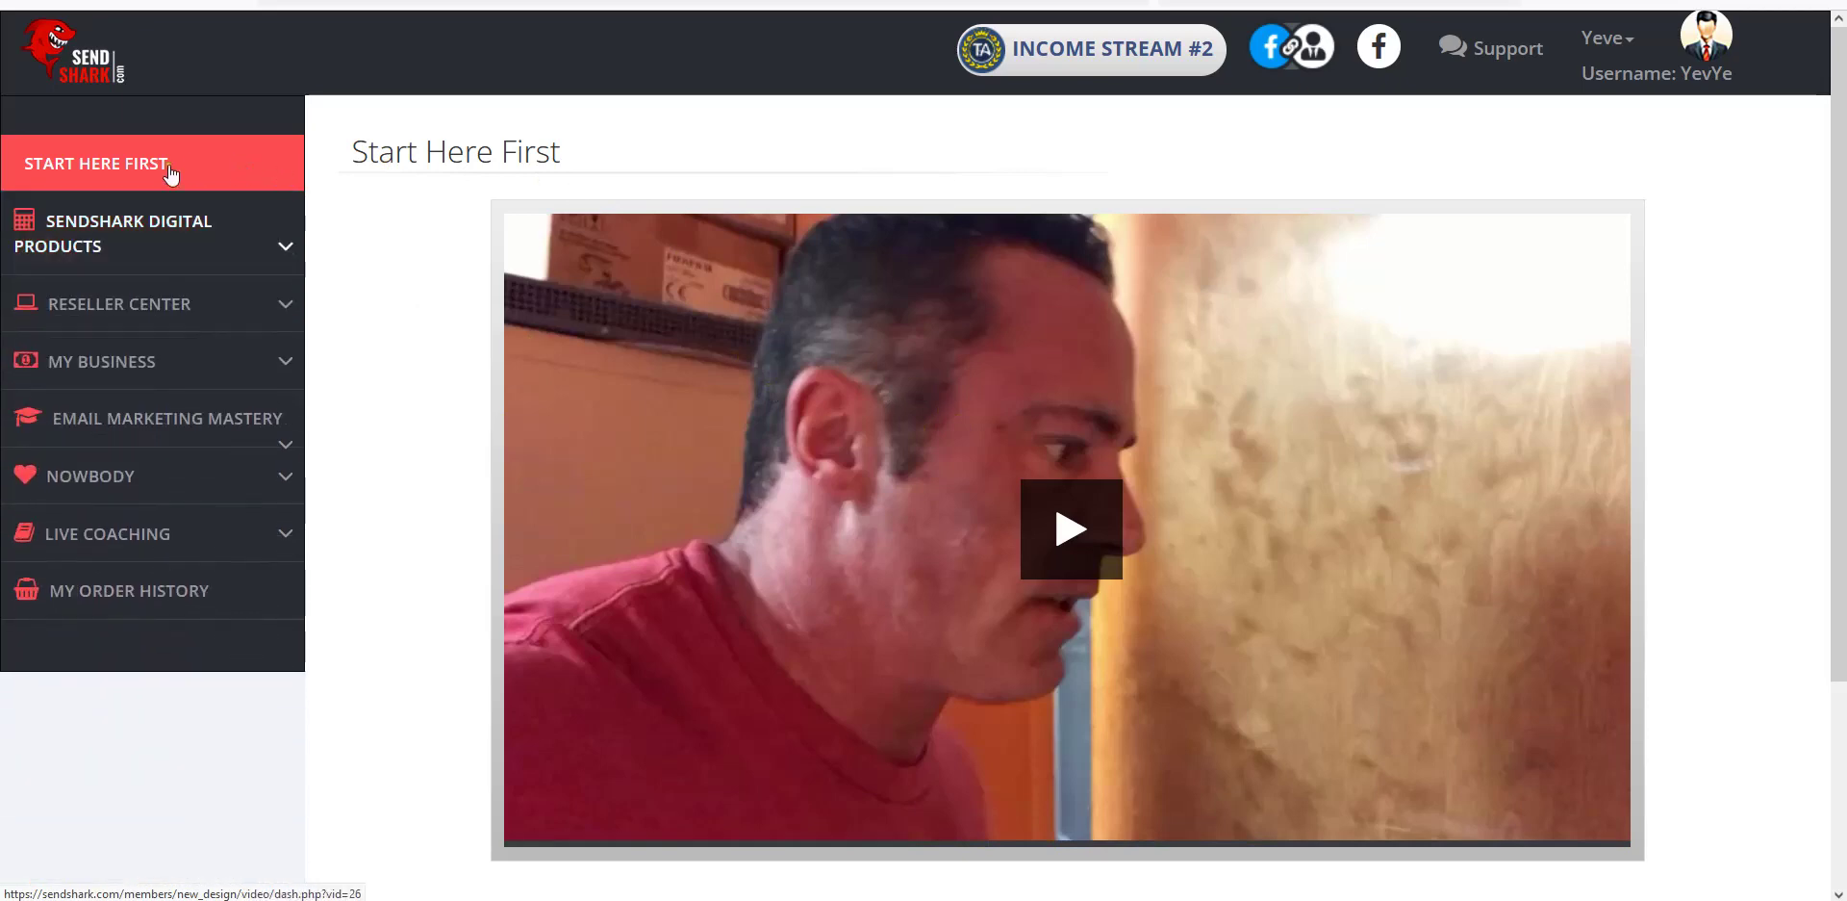
click(166, 237)
click(124, 297)
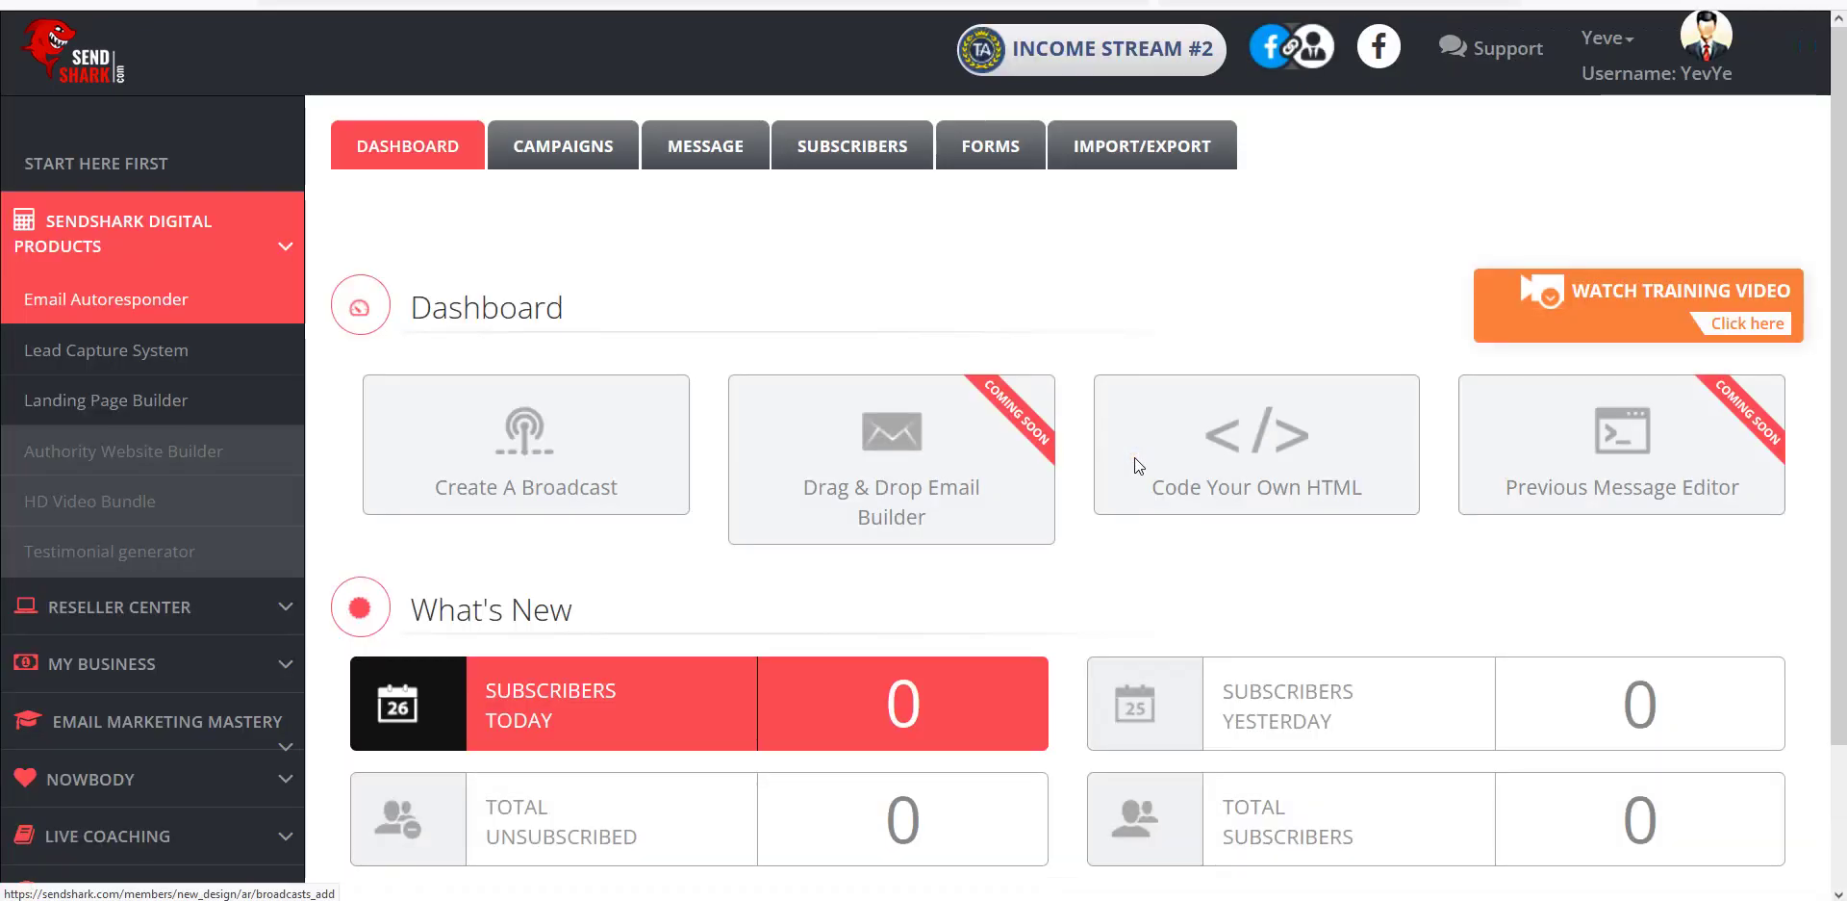
click(572, 149)
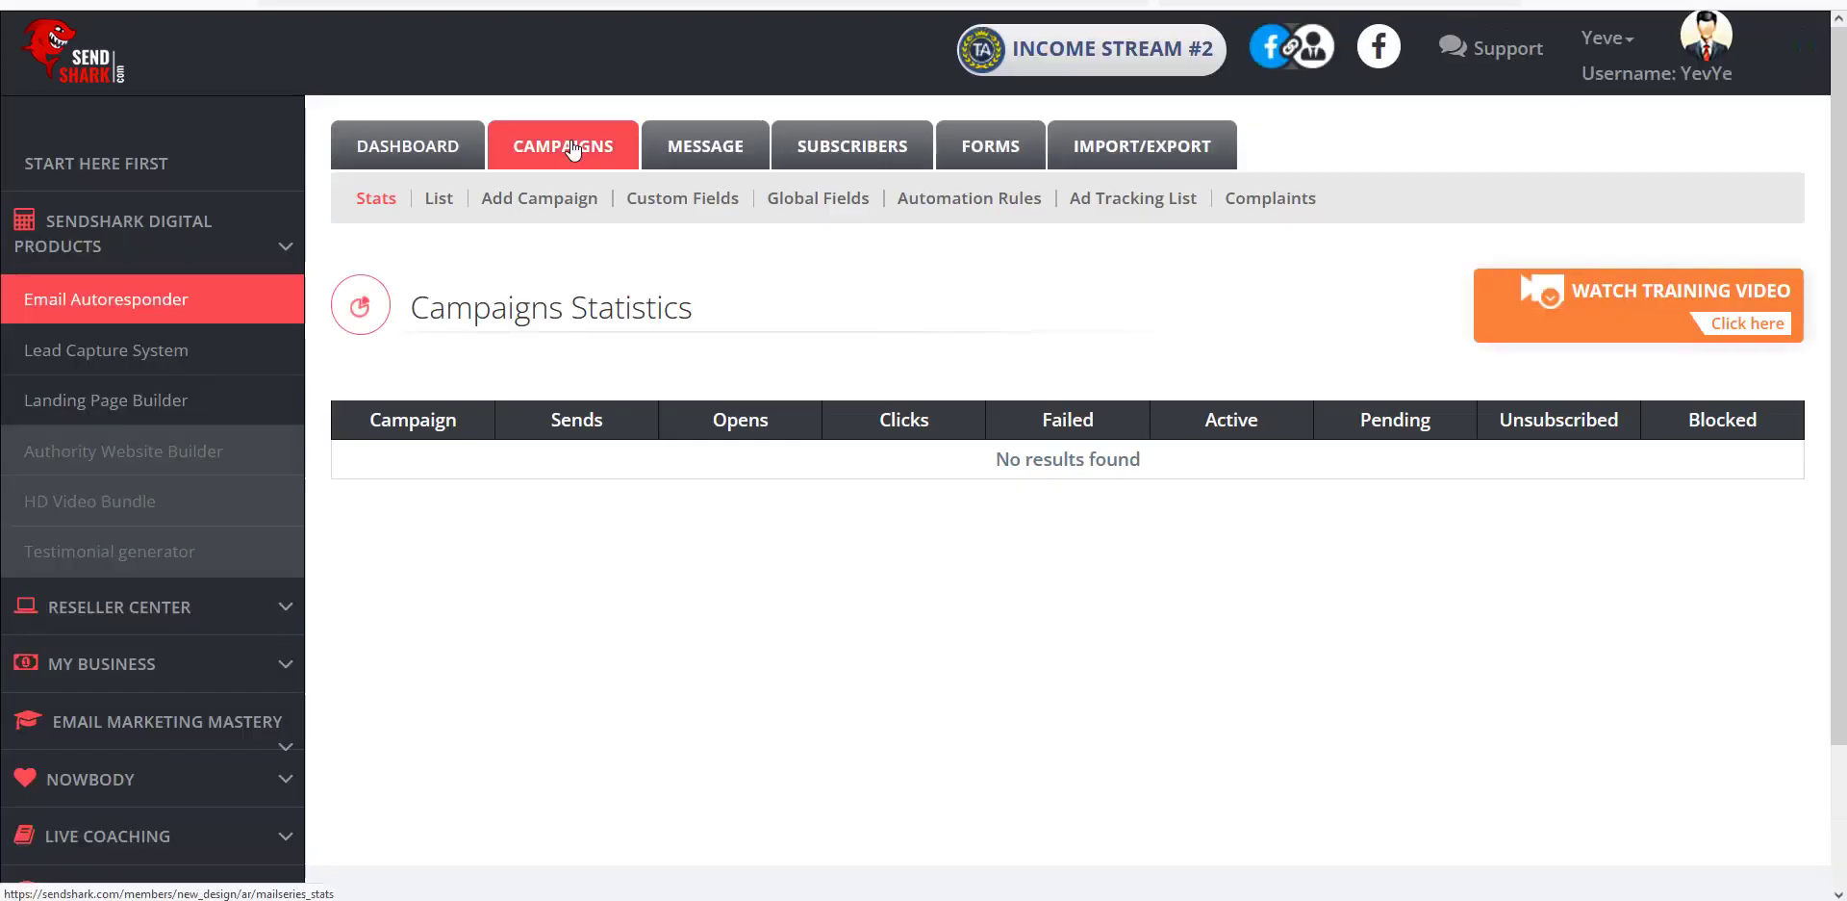
Add a new campaign with Campaign Name 'Test' and description 'Test'.
click(537, 204)
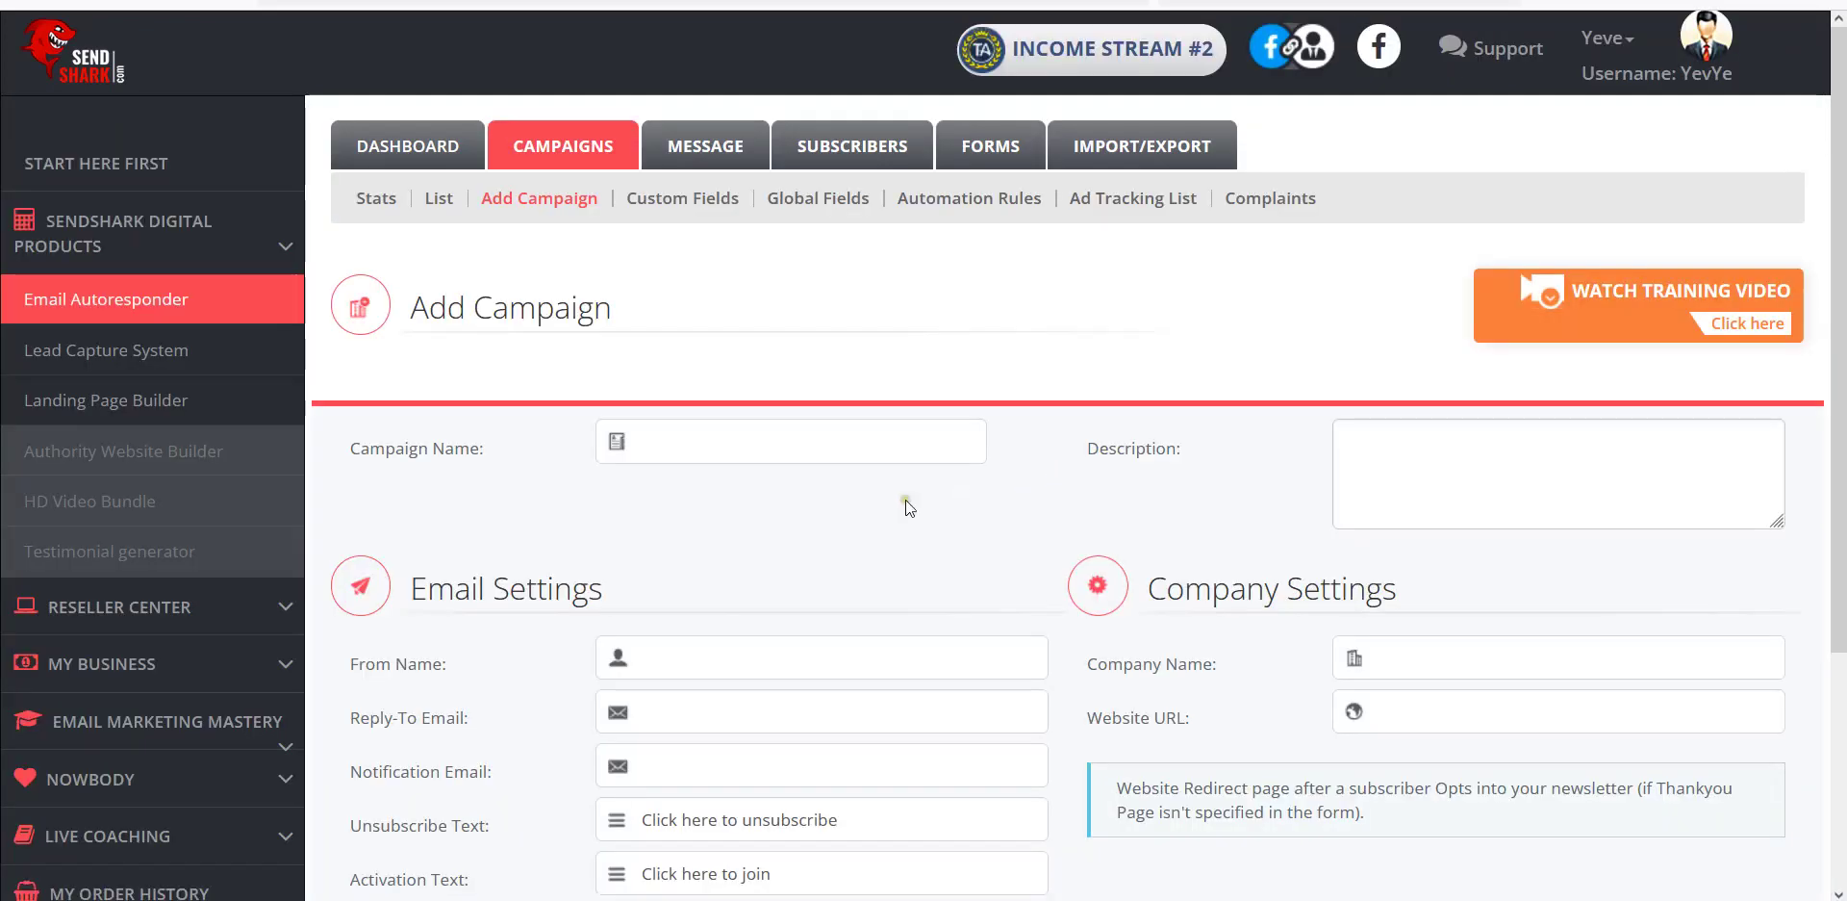
scroll(829, 514, down, 2)
click(679, 303)
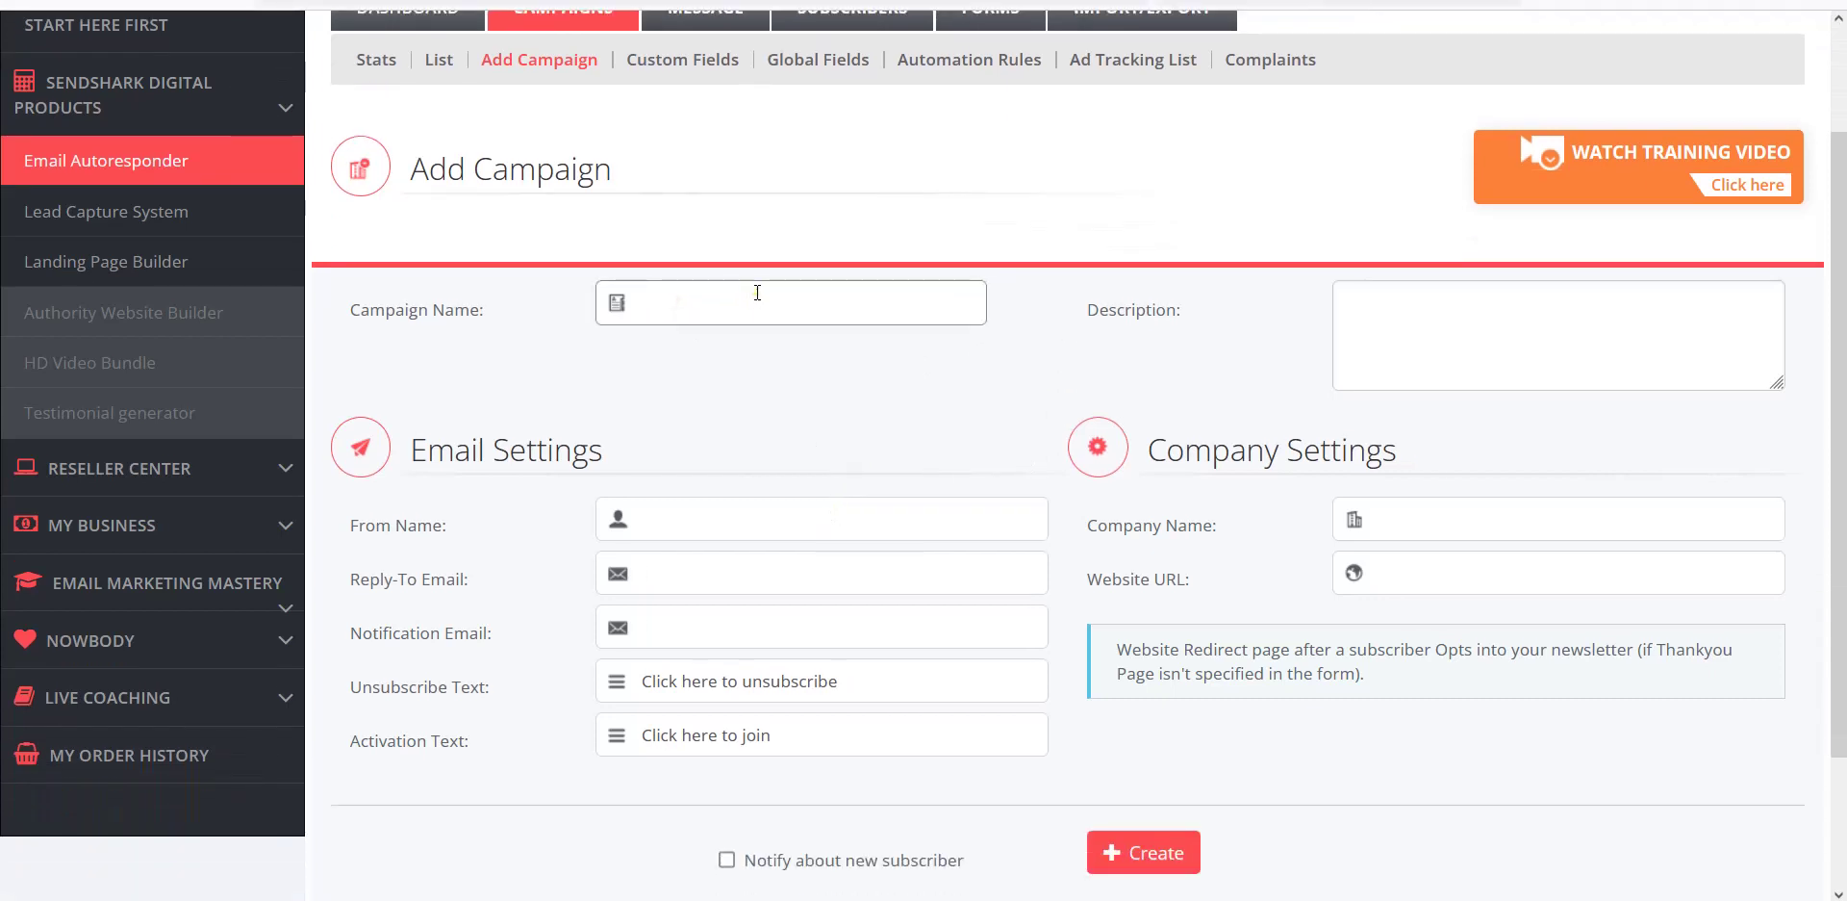
text(Test)
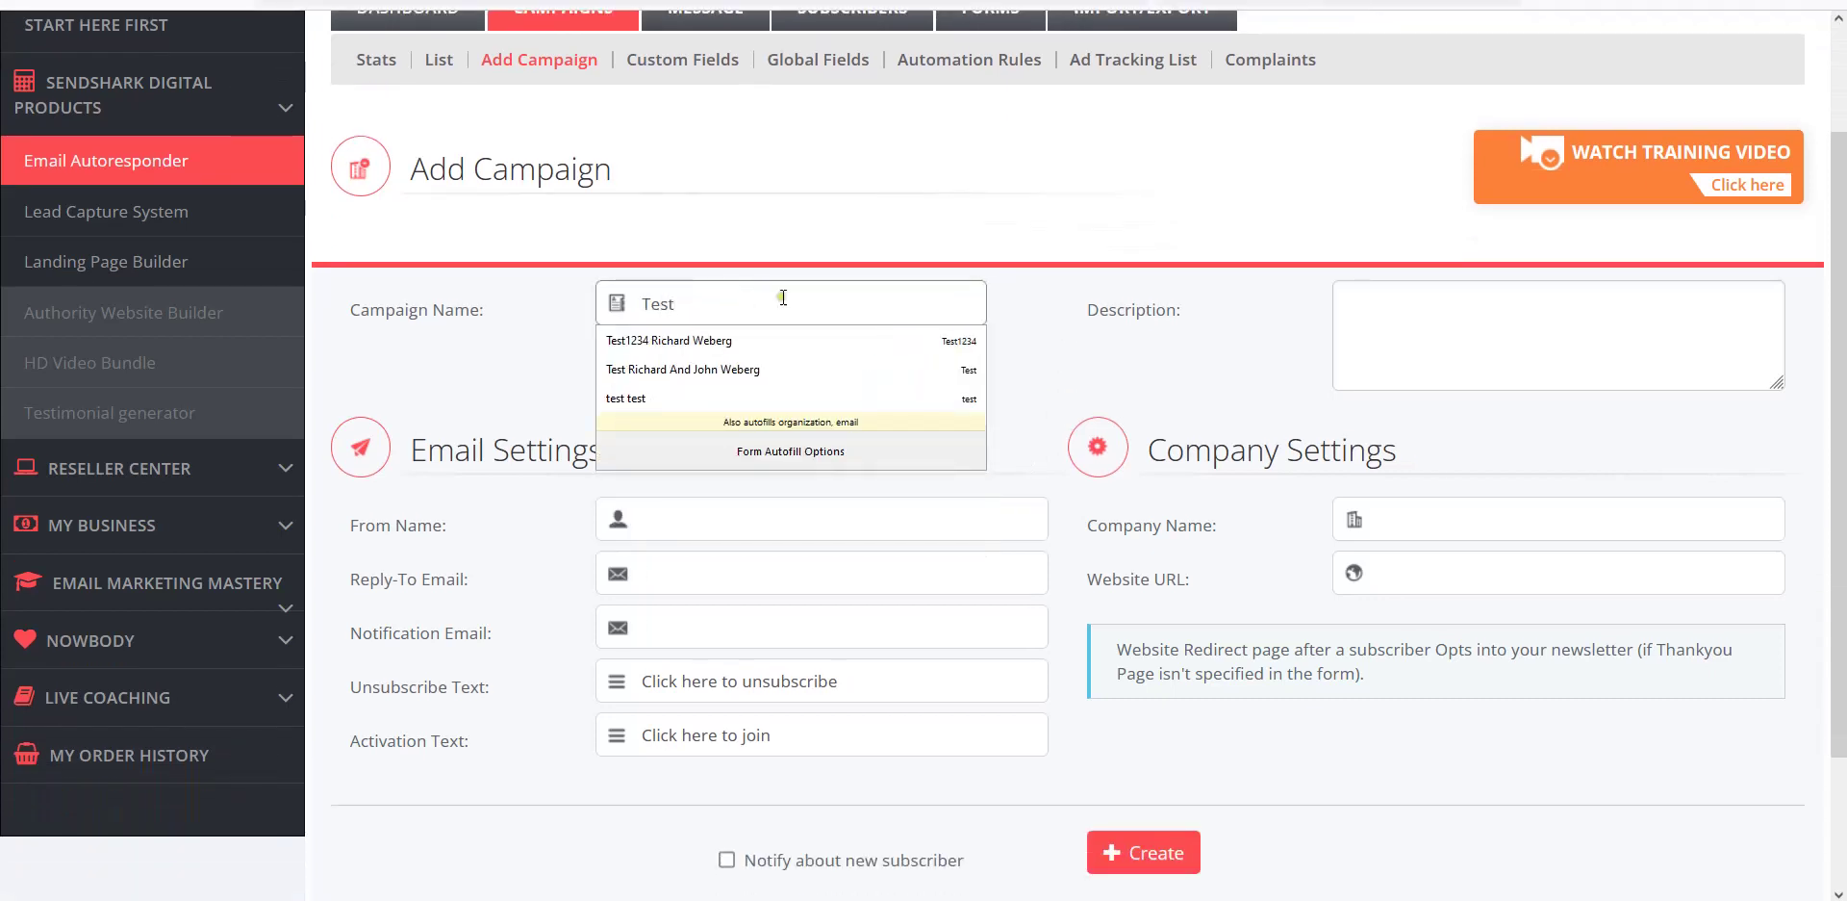
click(1365, 307)
text(T)
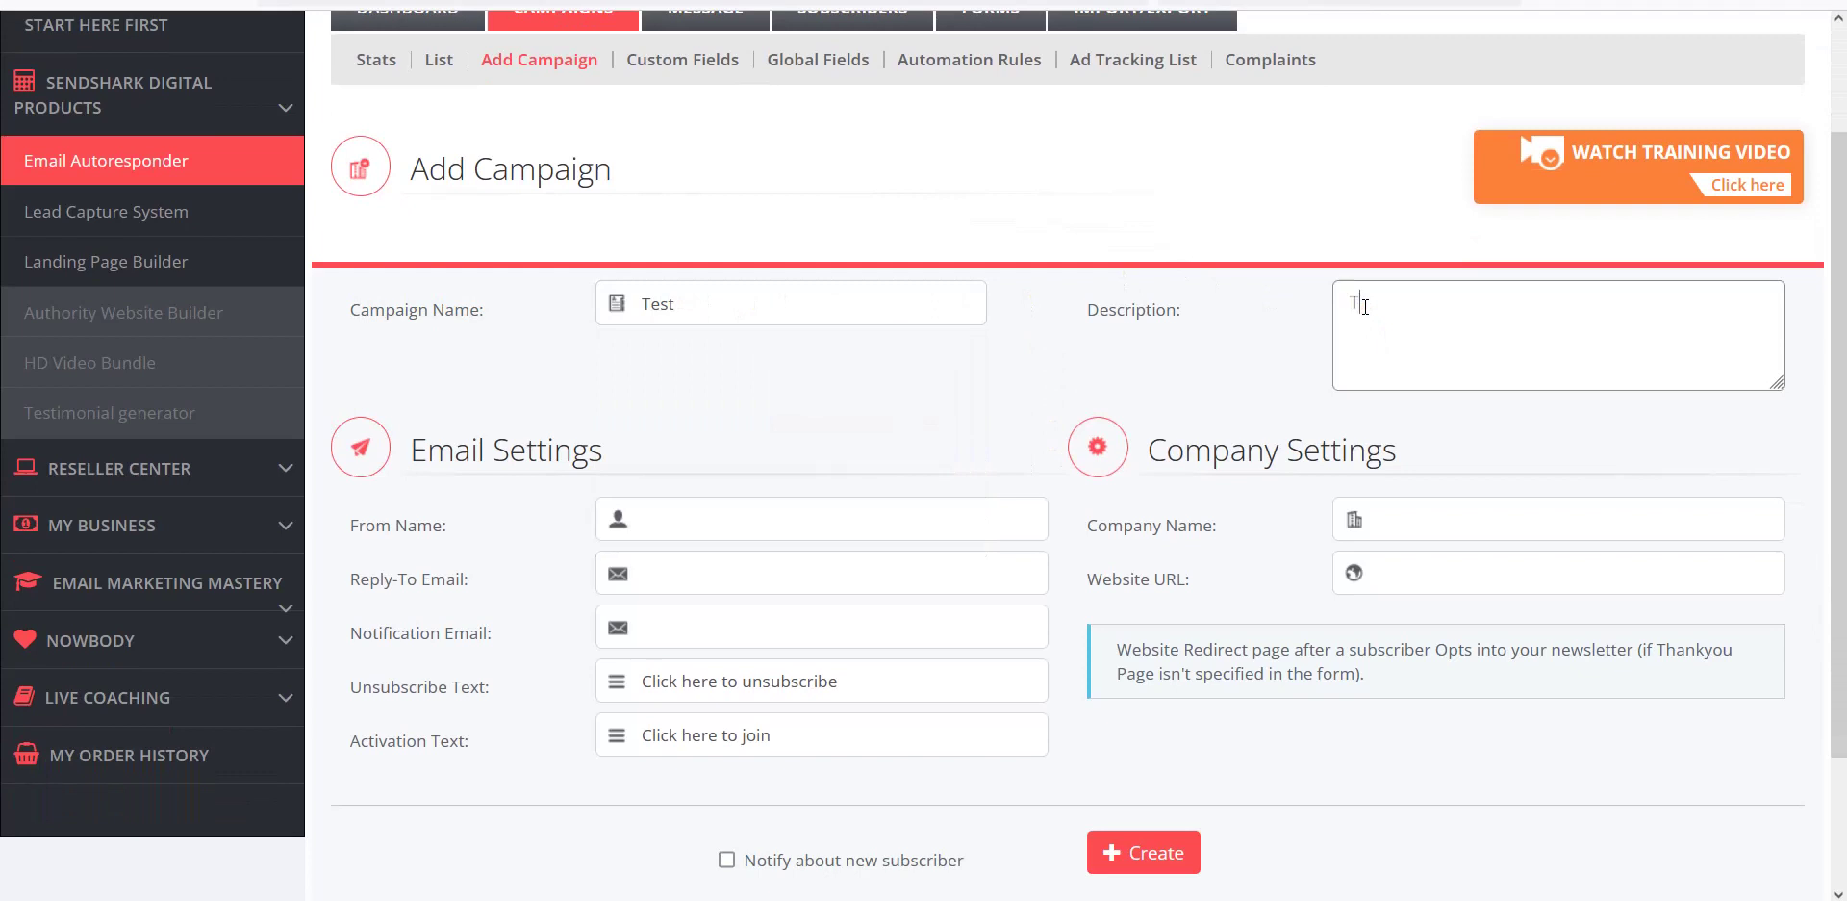
text(est)
Enter the sender's full name in the From Name field.
click(678, 521)
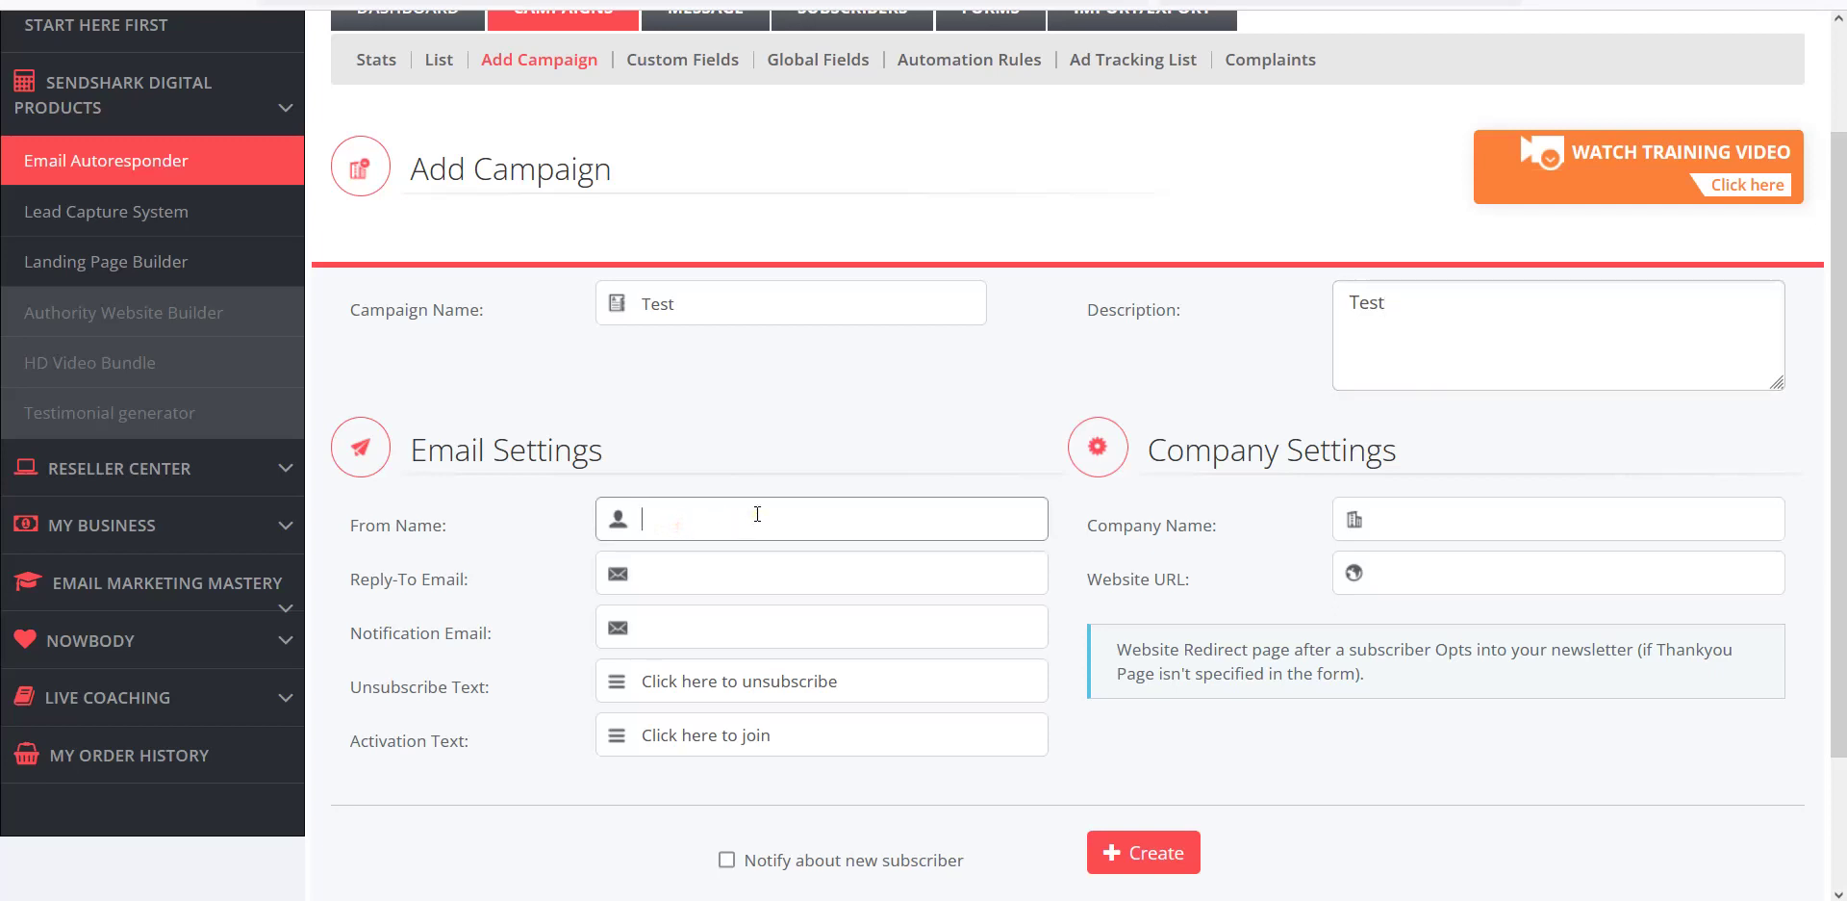
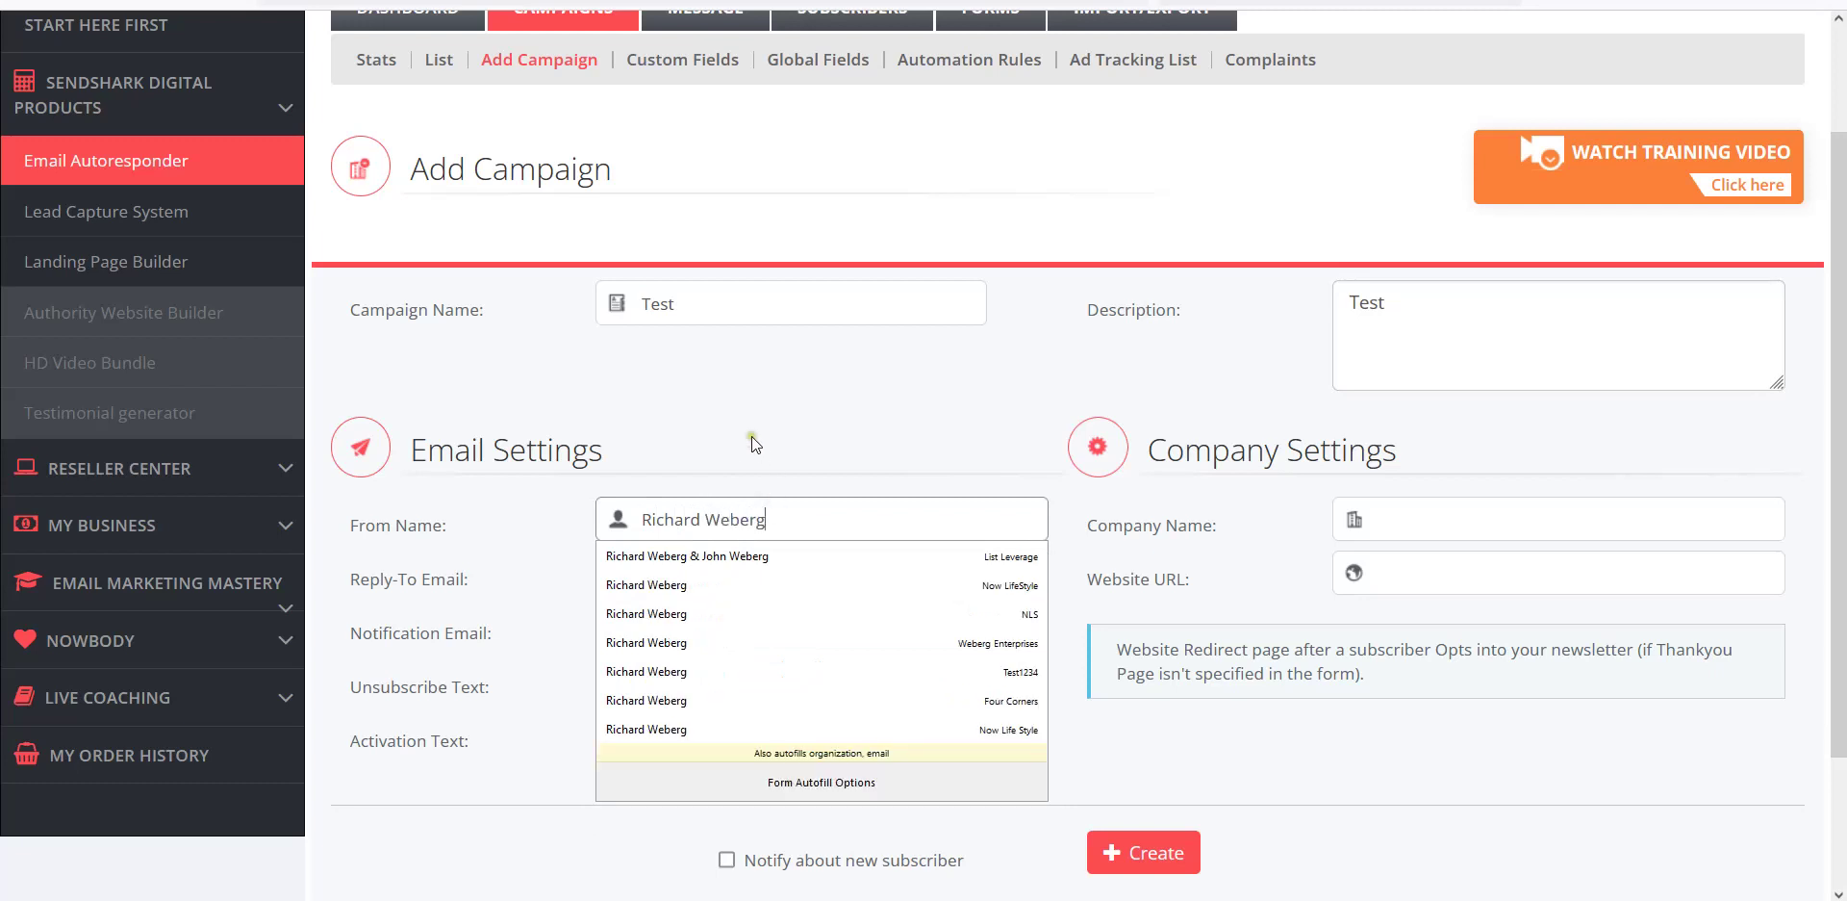
click(753, 443)
click(1406, 519)
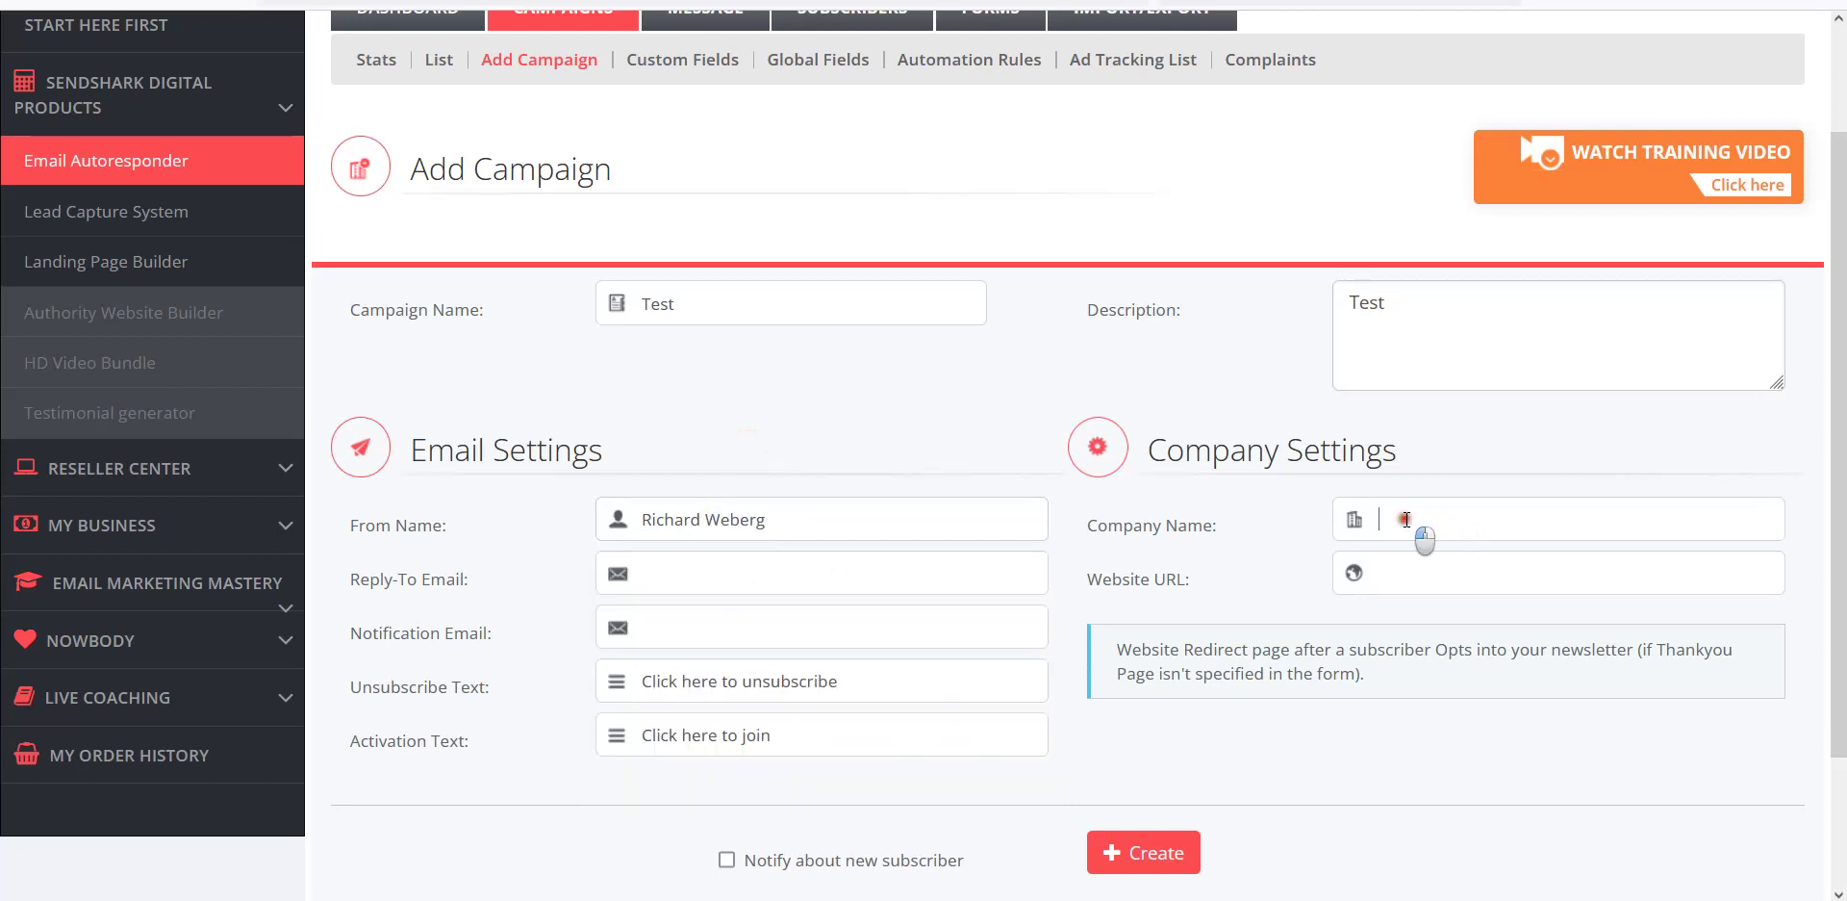
click(1407, 582)
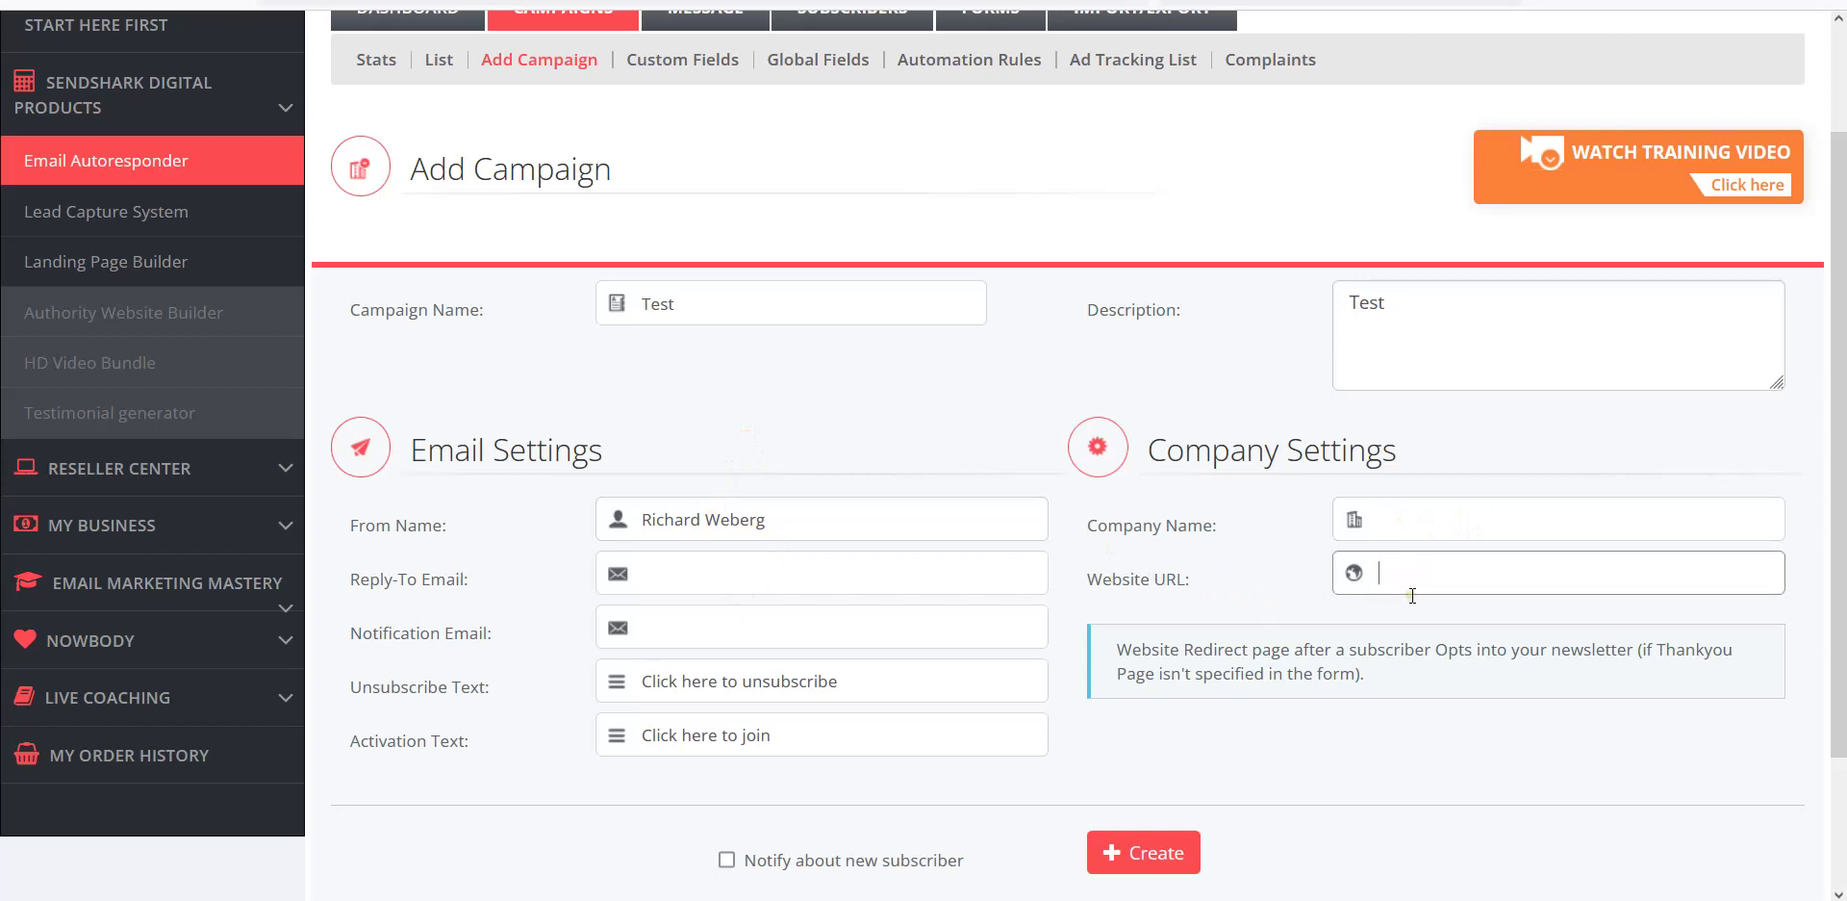
Fill in the reply-to e-mail address, which brings up the DMARC notice.
click(676, 579)
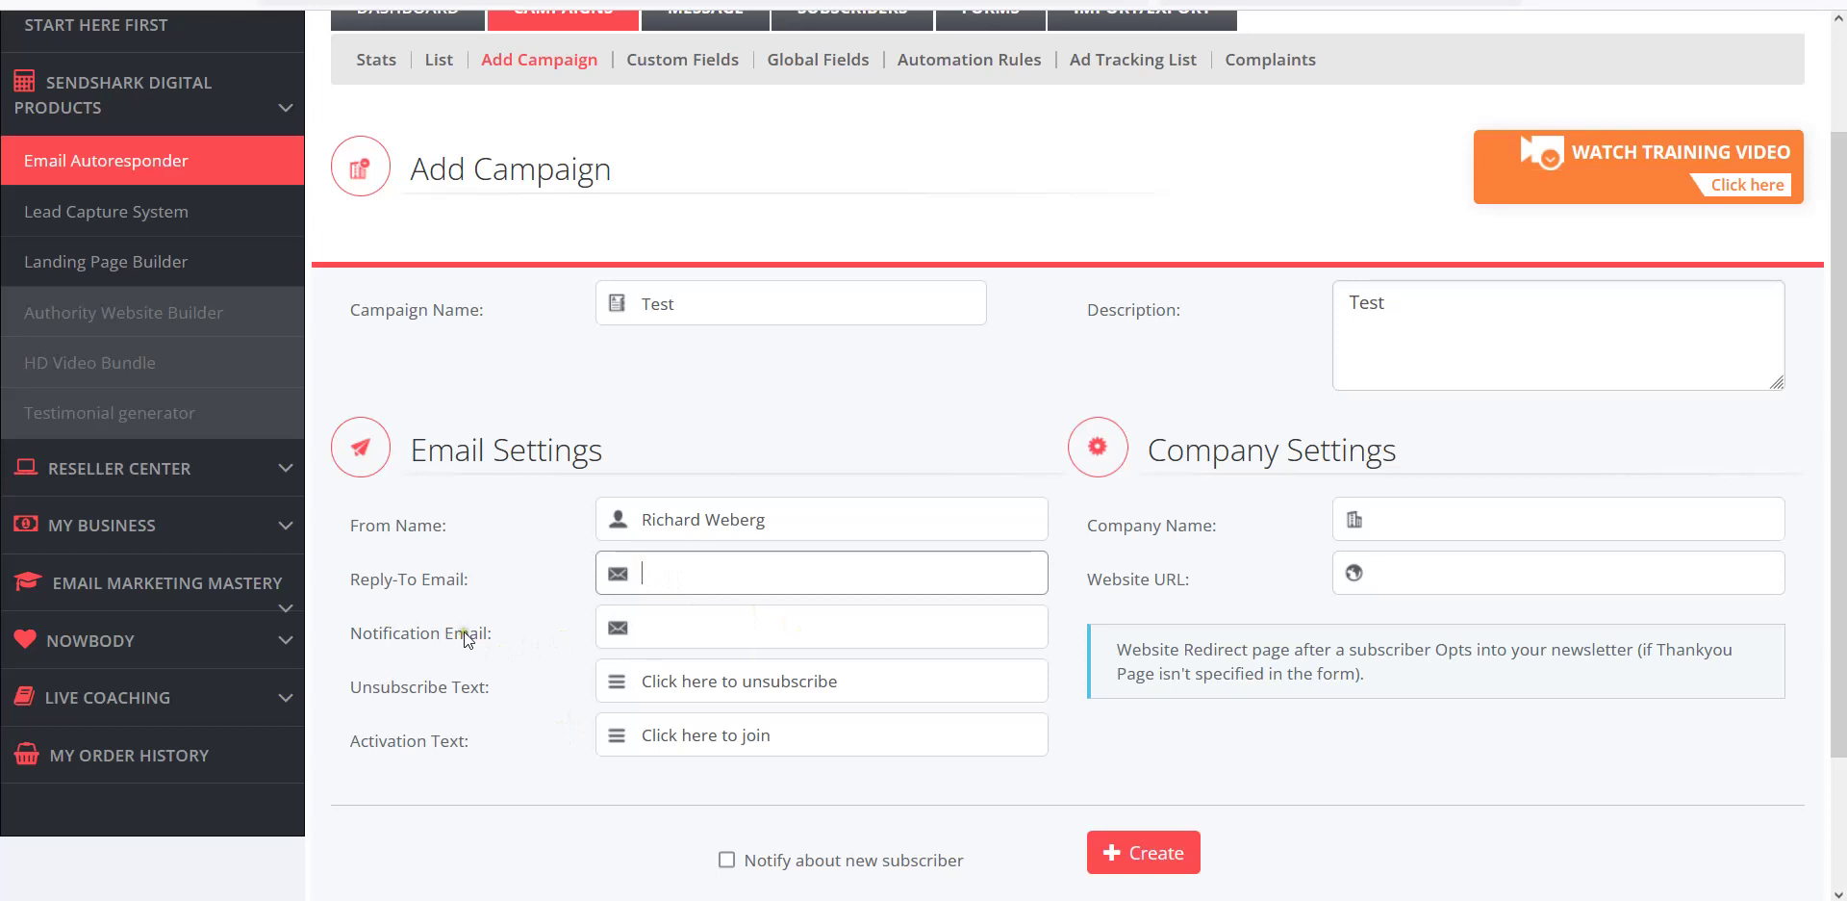
click(669, 633)
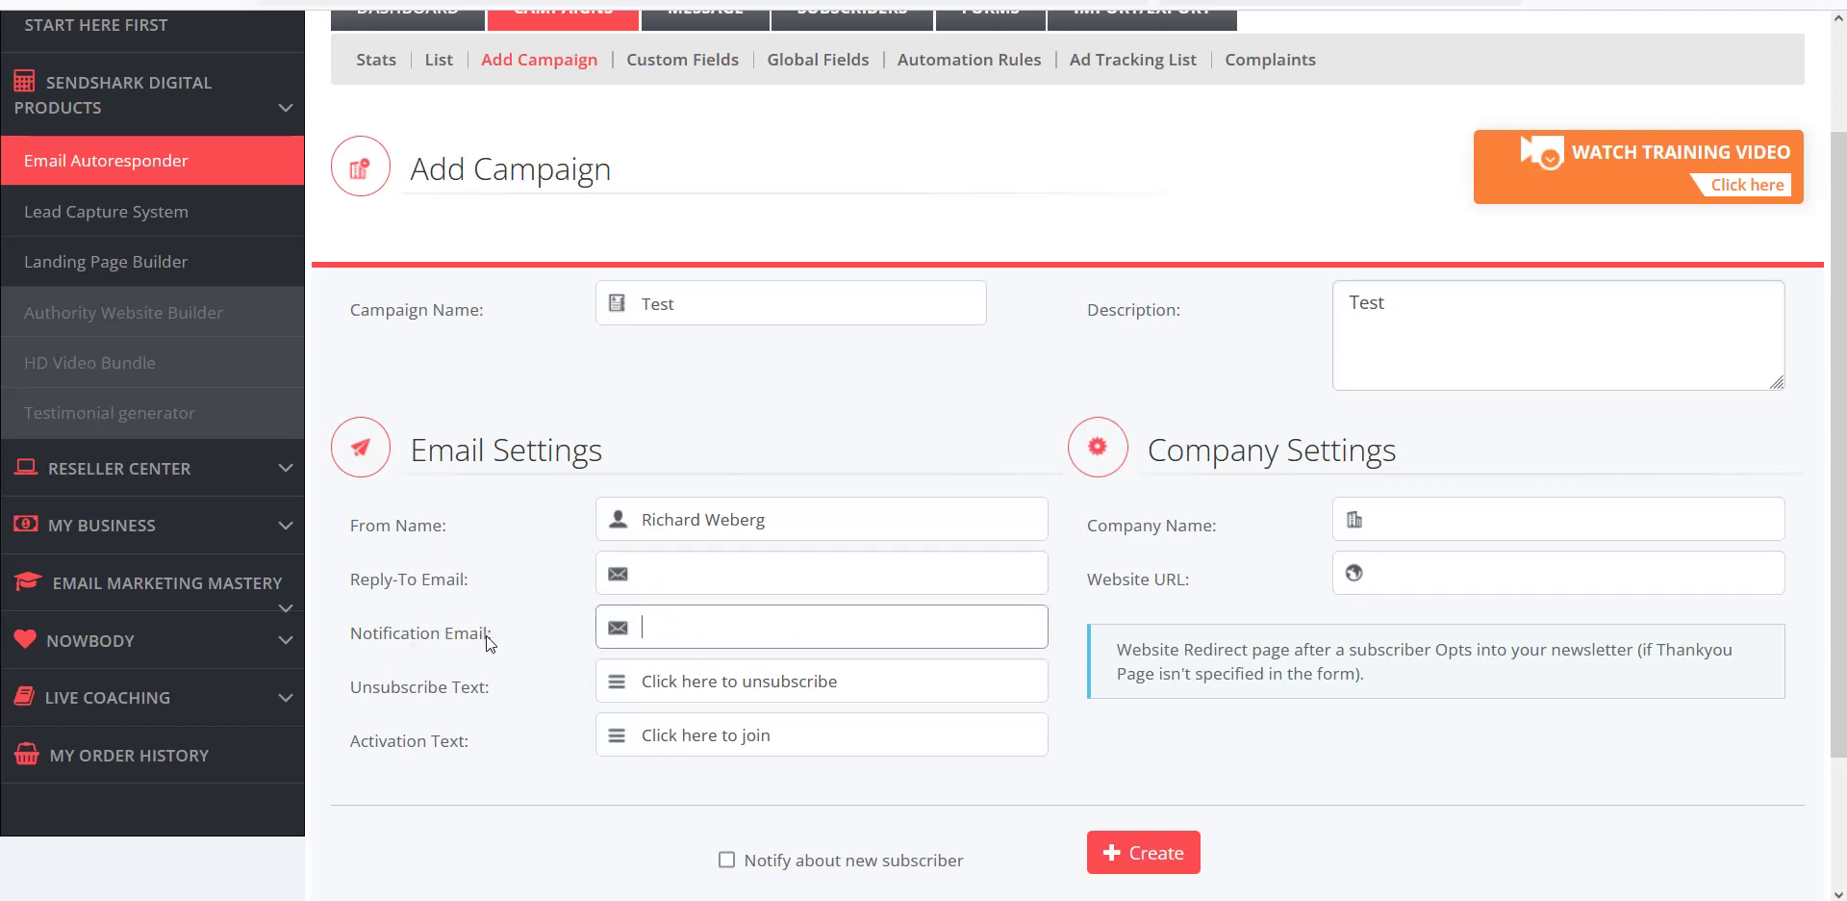
click(680, 576)
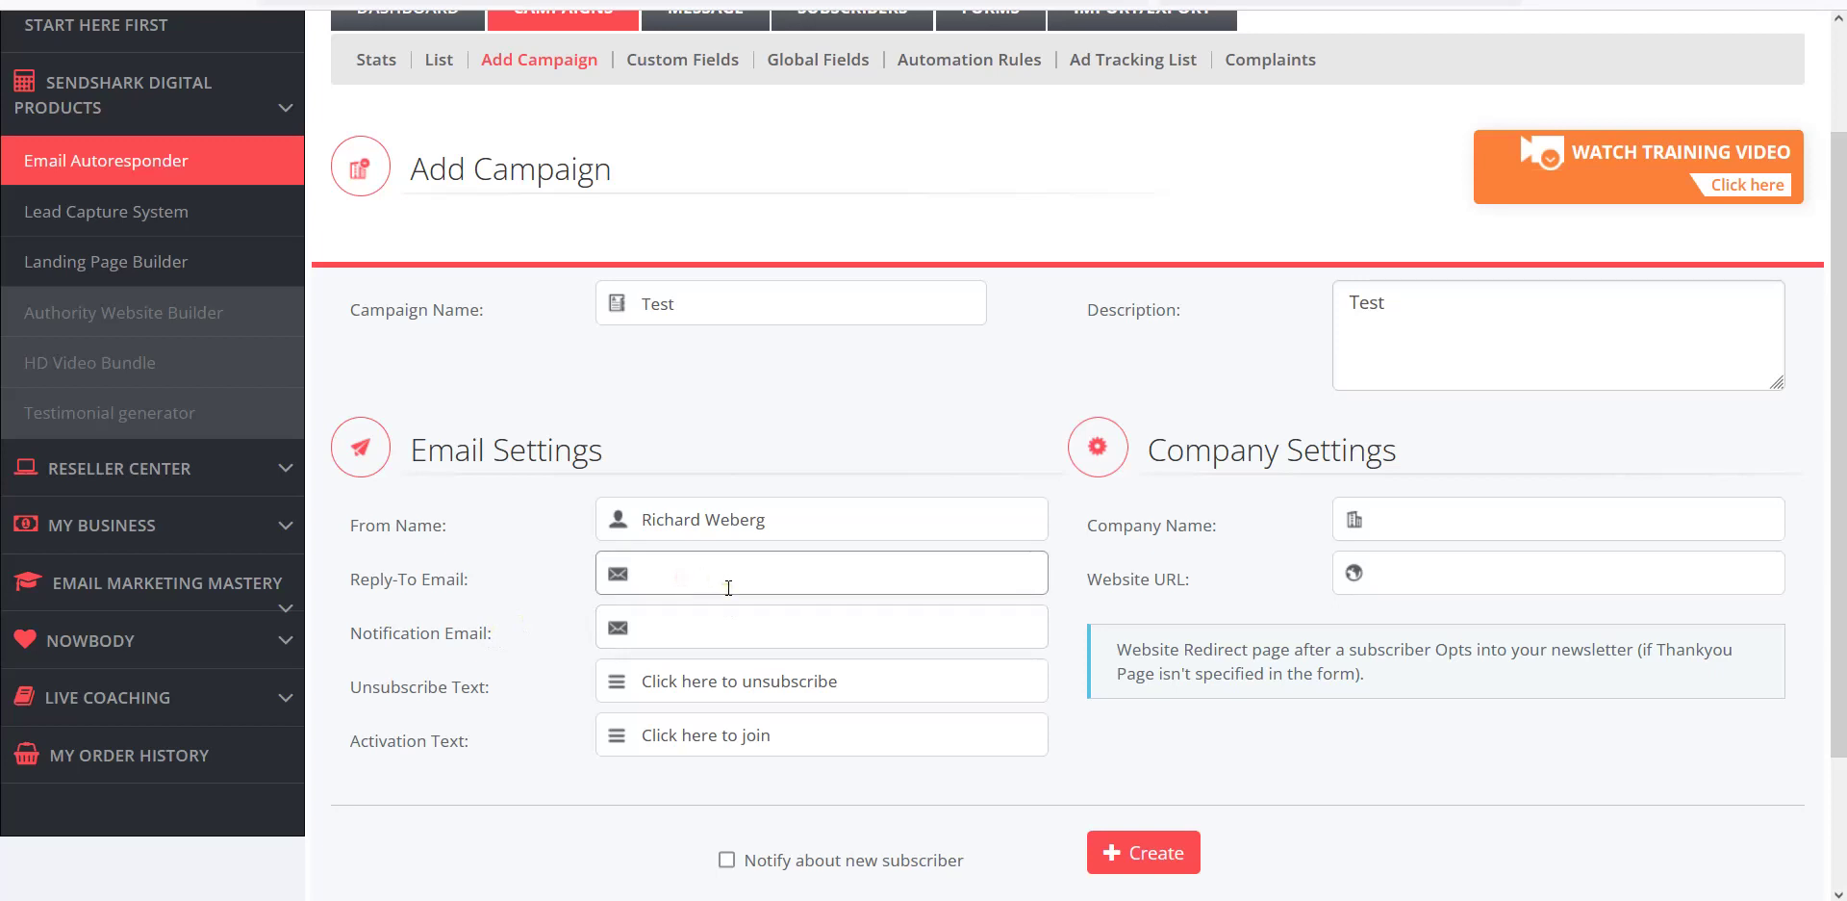
text(test@gmail.com)
click(856, 366)
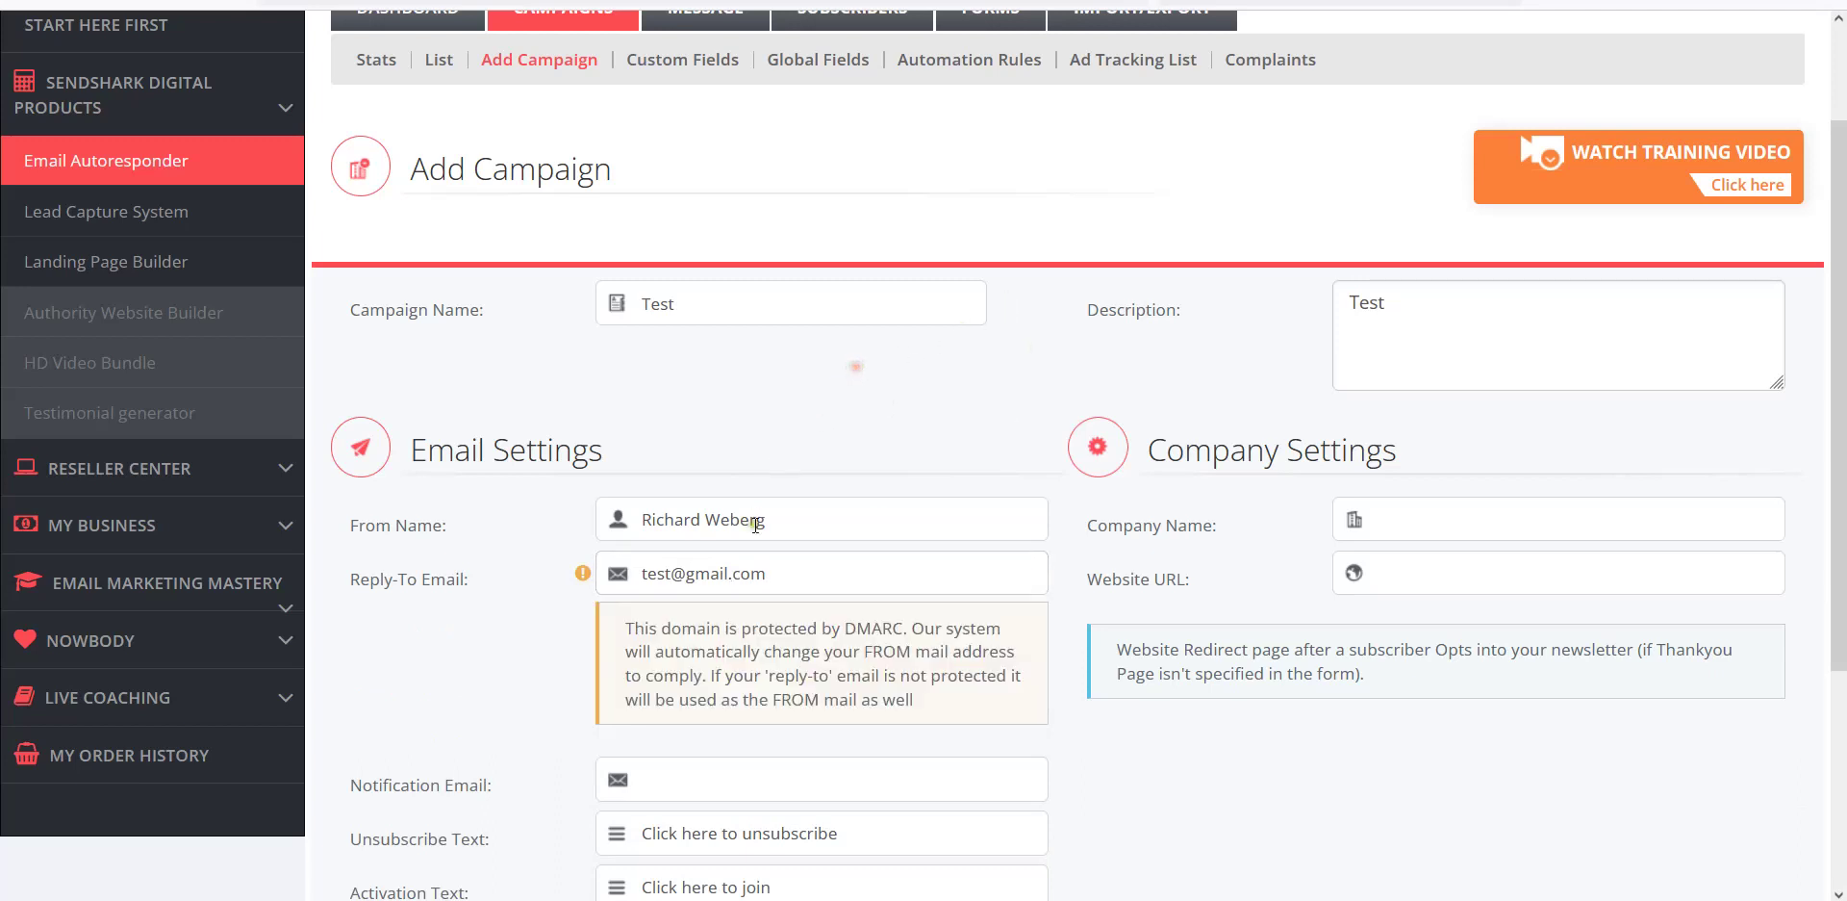
Enter the notification e-mail address for the campaign.
scroll(753, 674, down, 2)
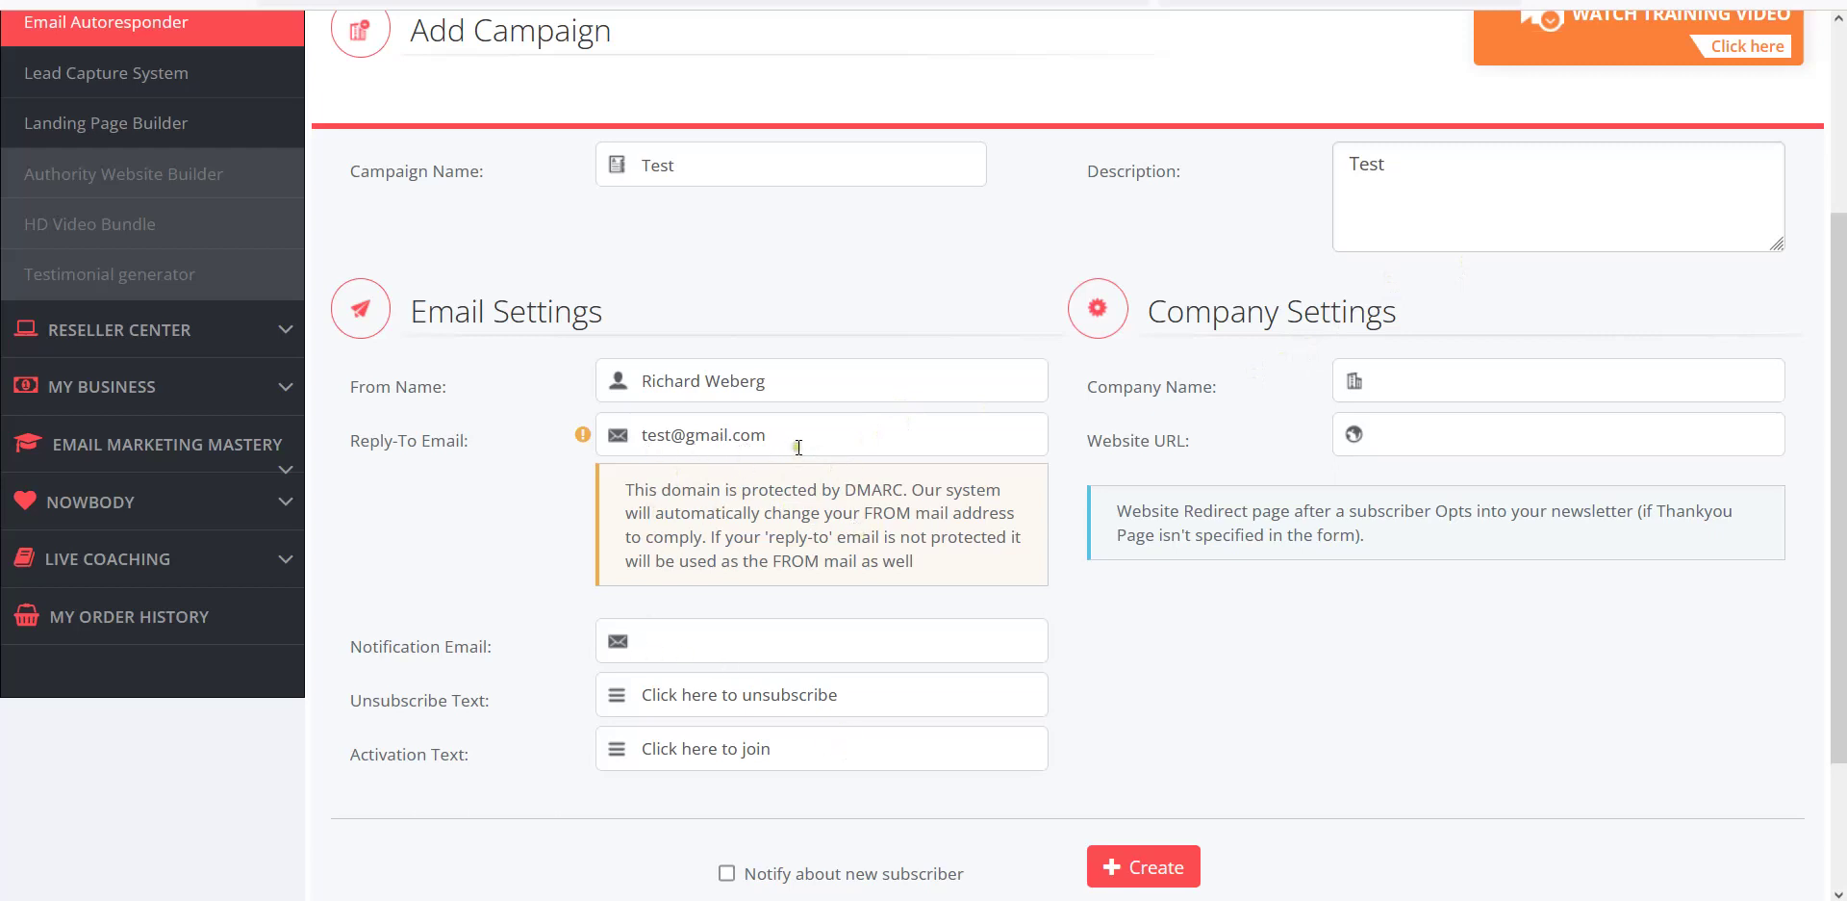
click(786, 443)
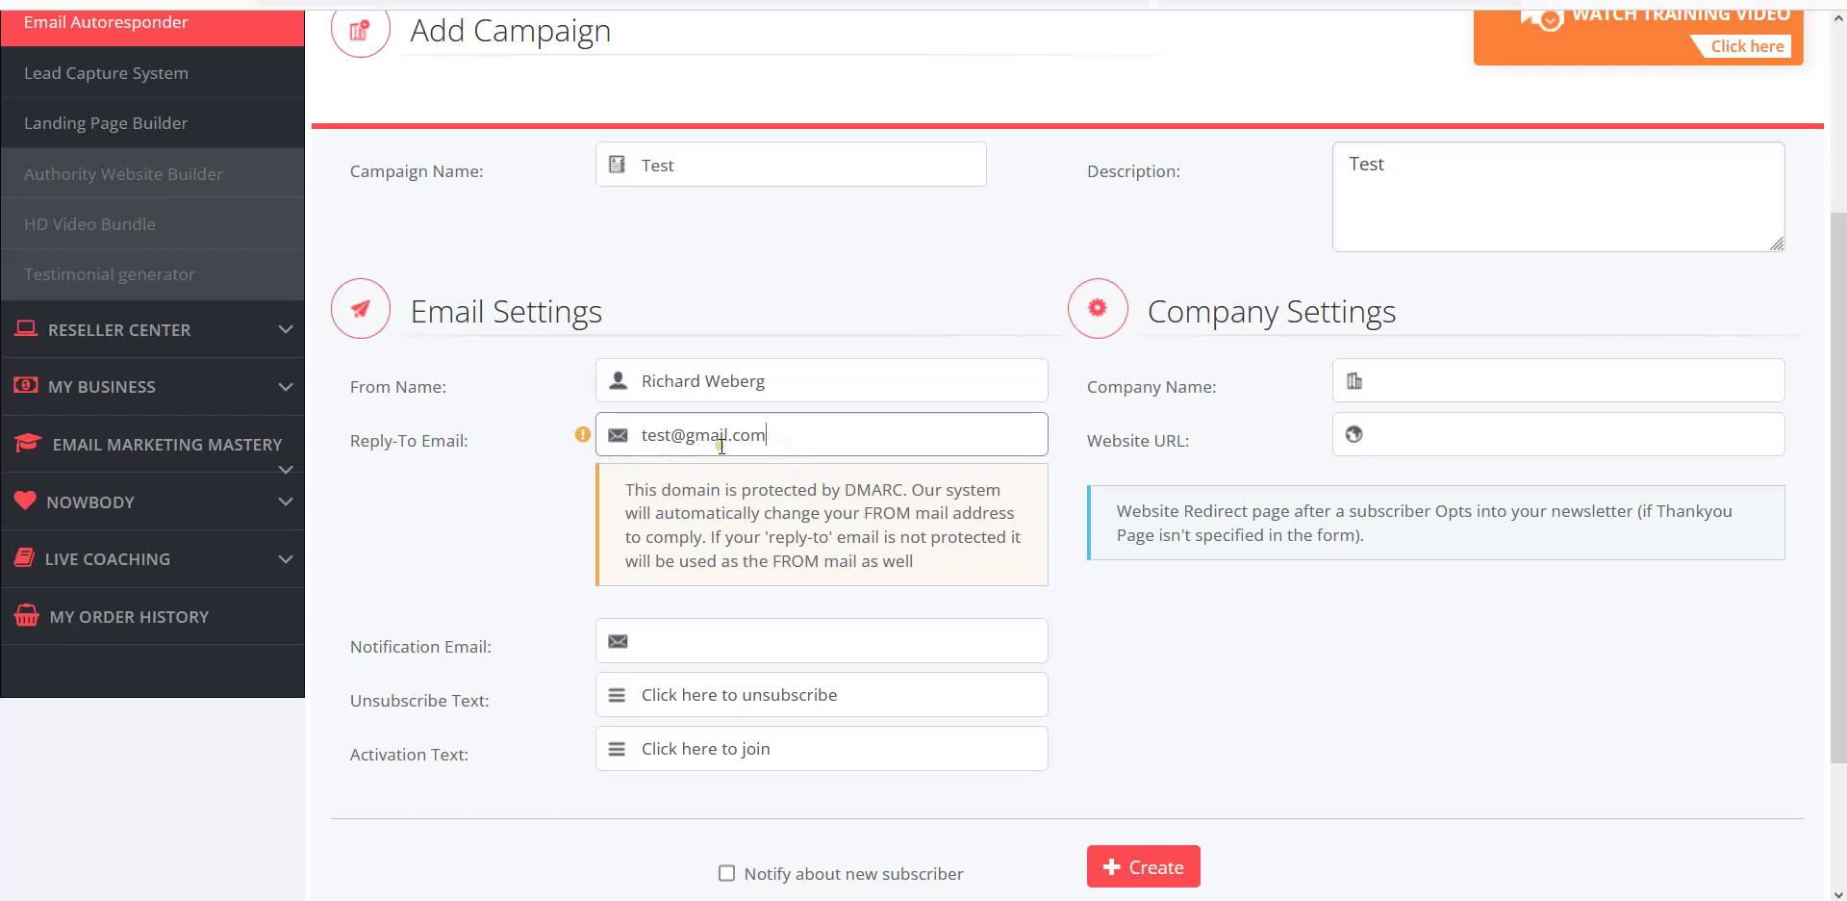
click(664, 645)
text(test@gmail.com)
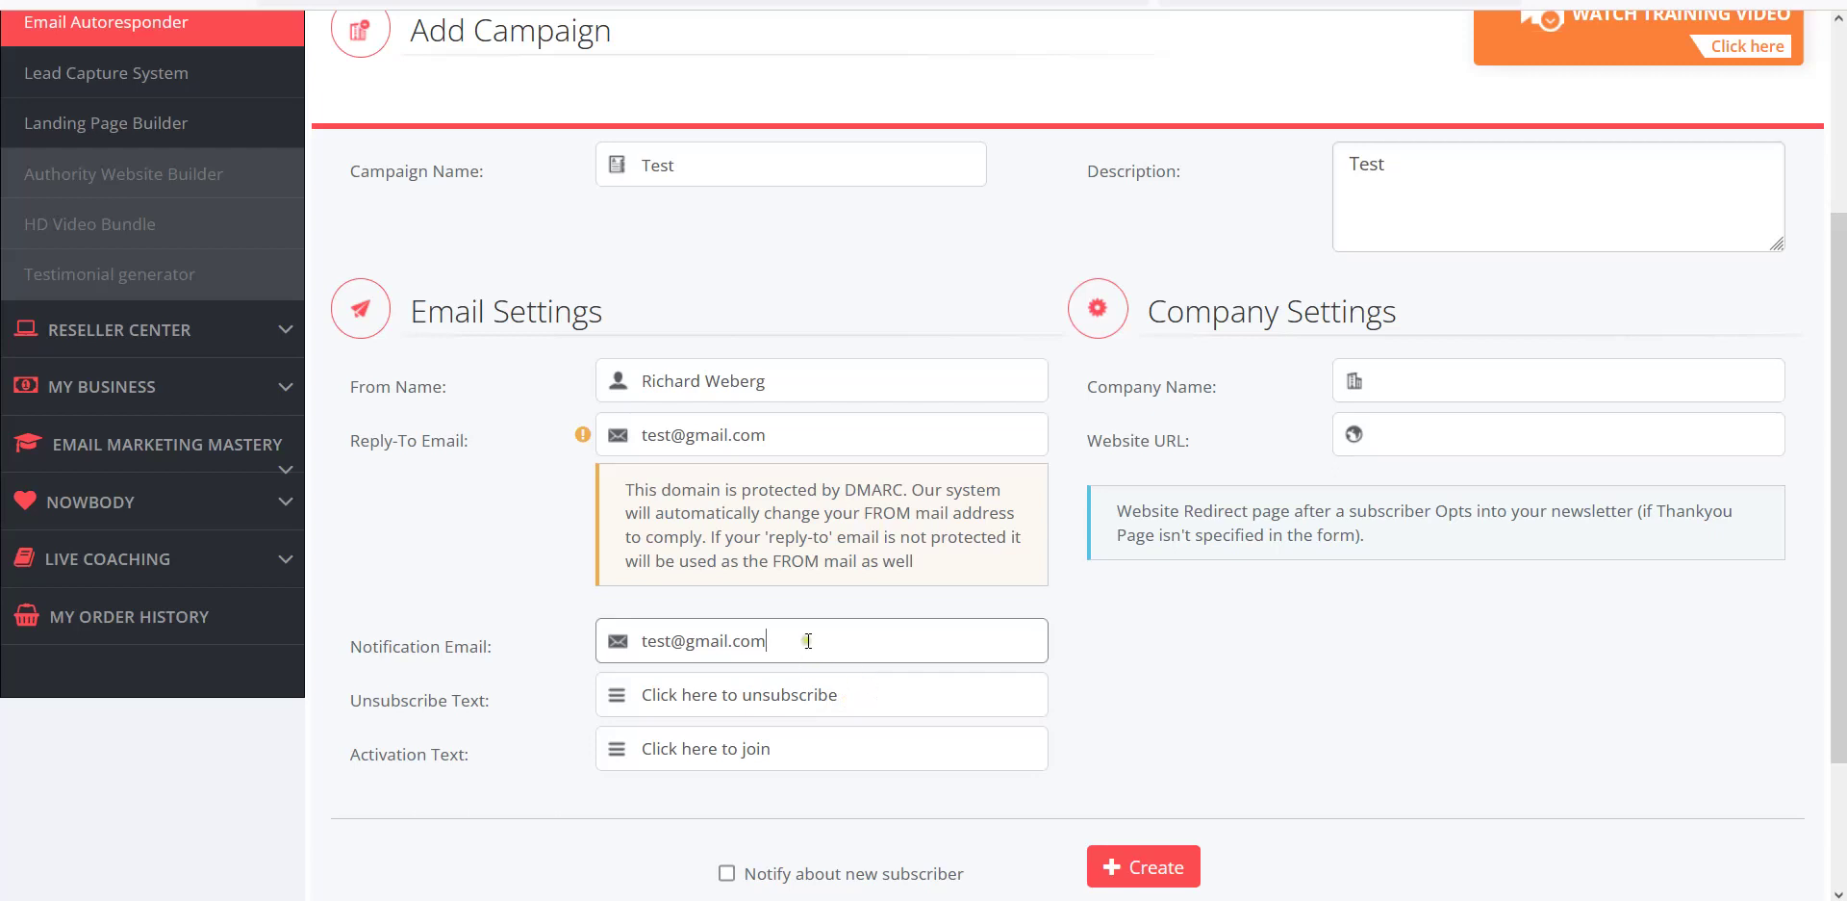
Tick 'Notify about new subscriber' and create the Test campaign.
scroll(826, 594, down, 2)
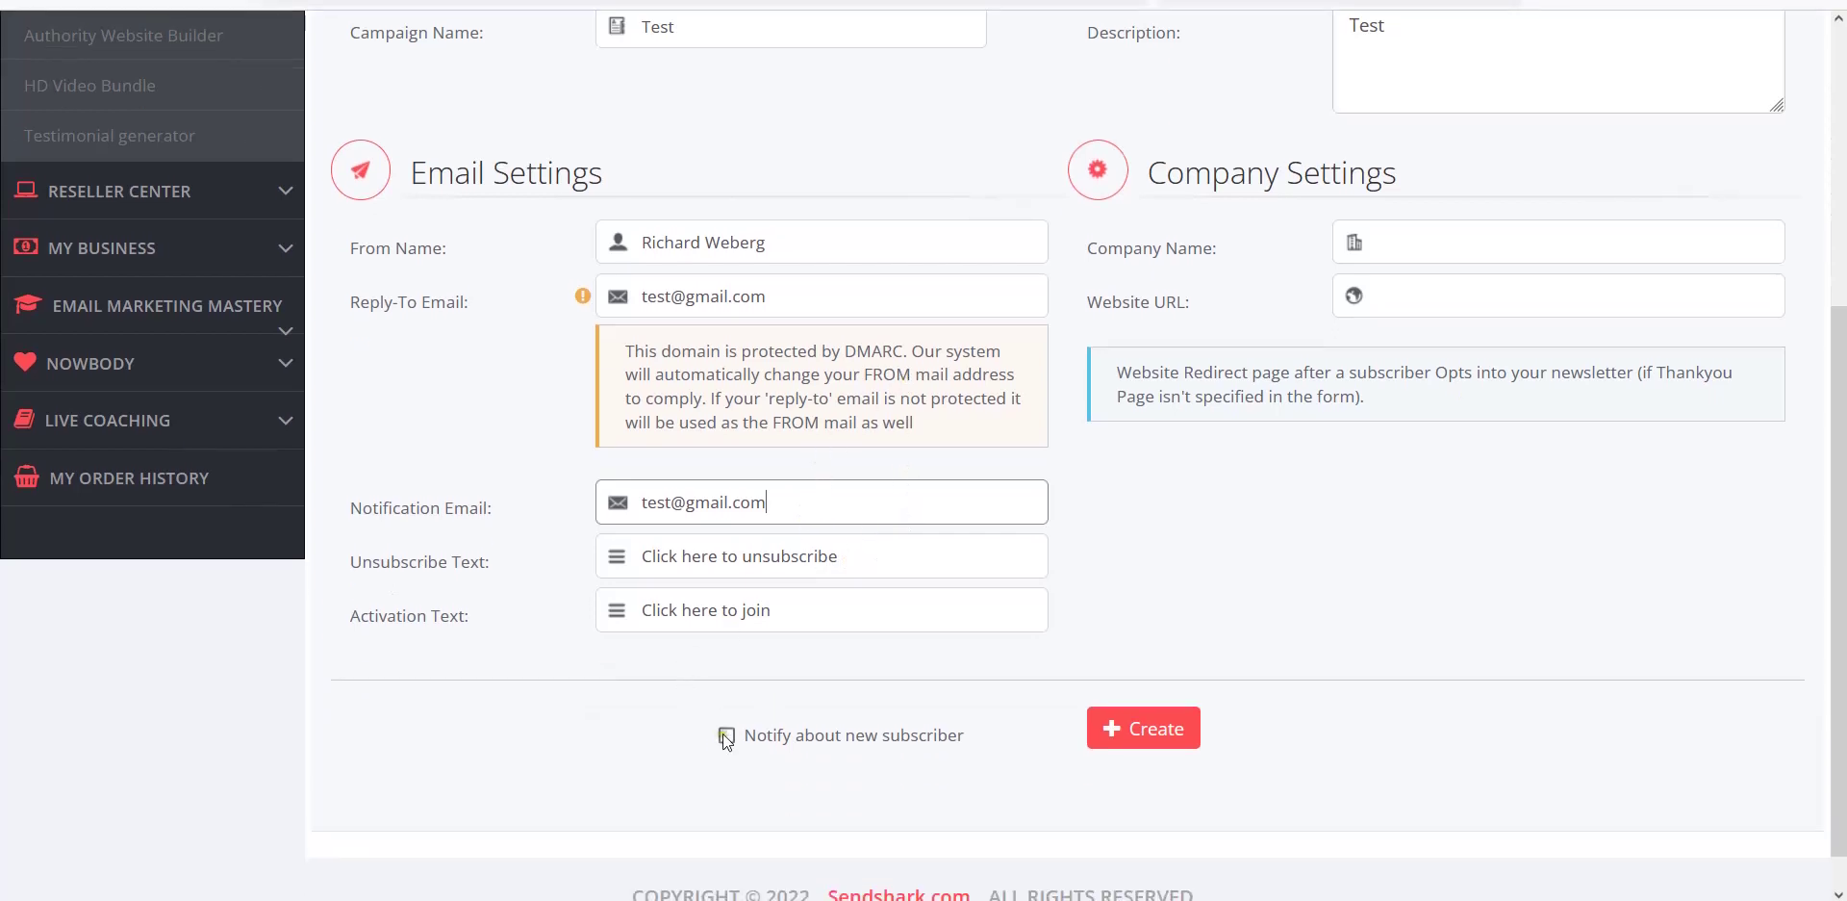
click(726, 737)
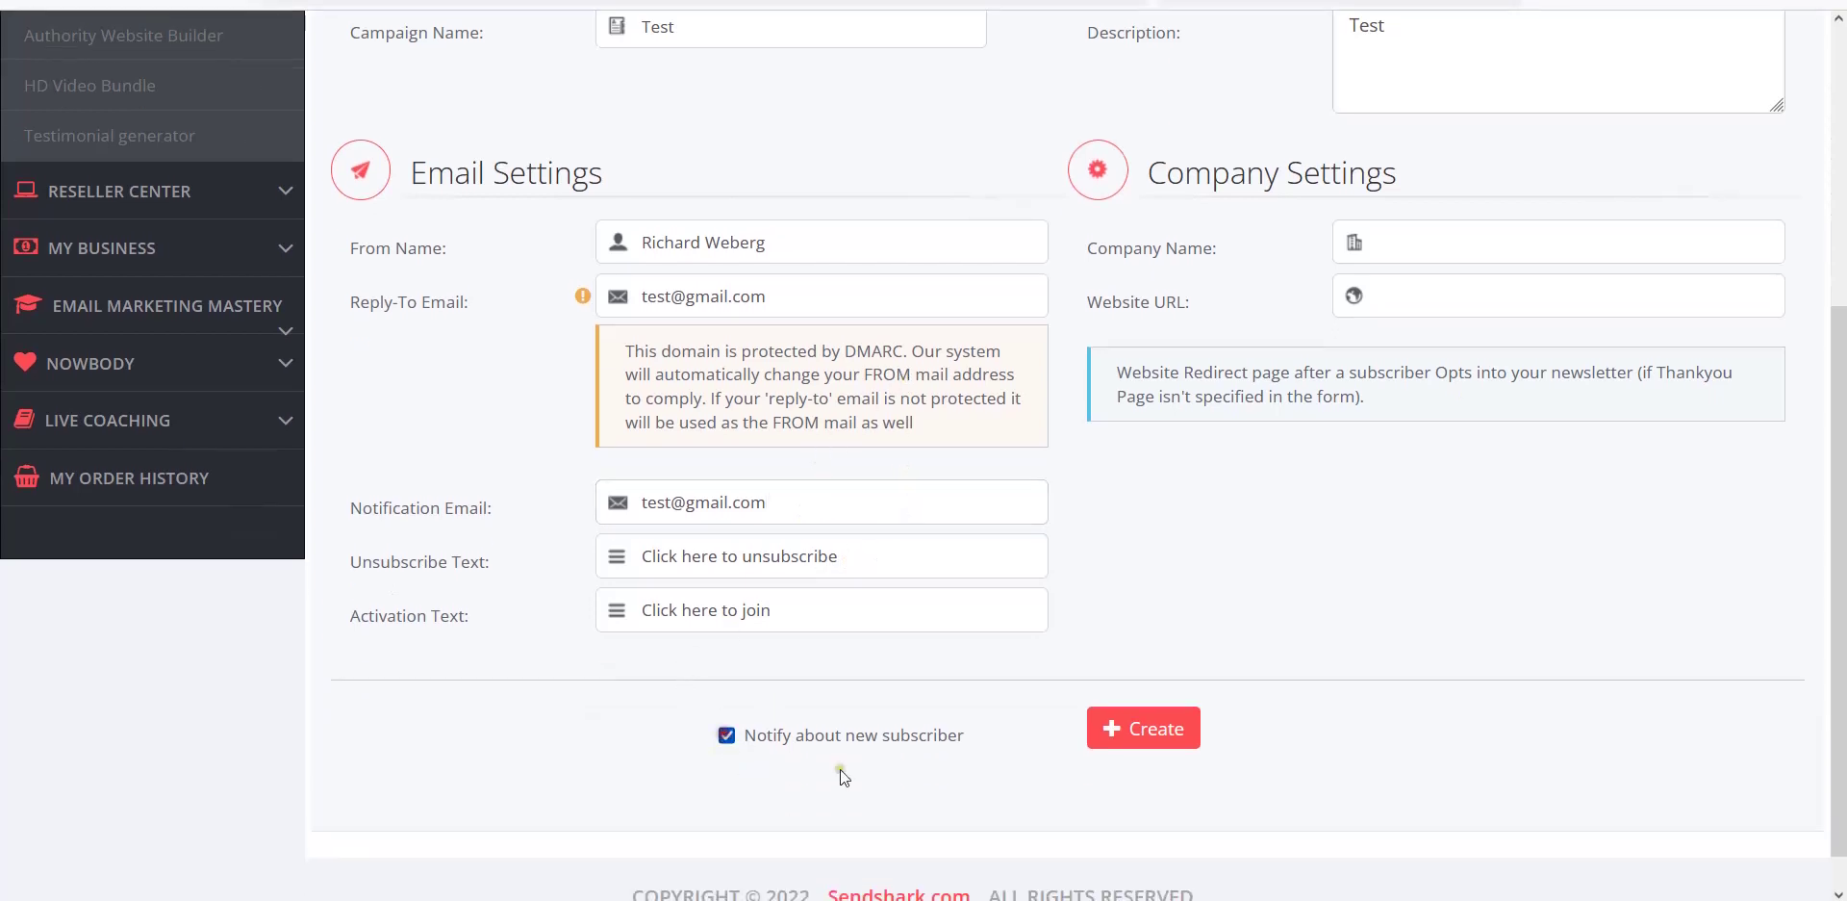
click(1140, 742)
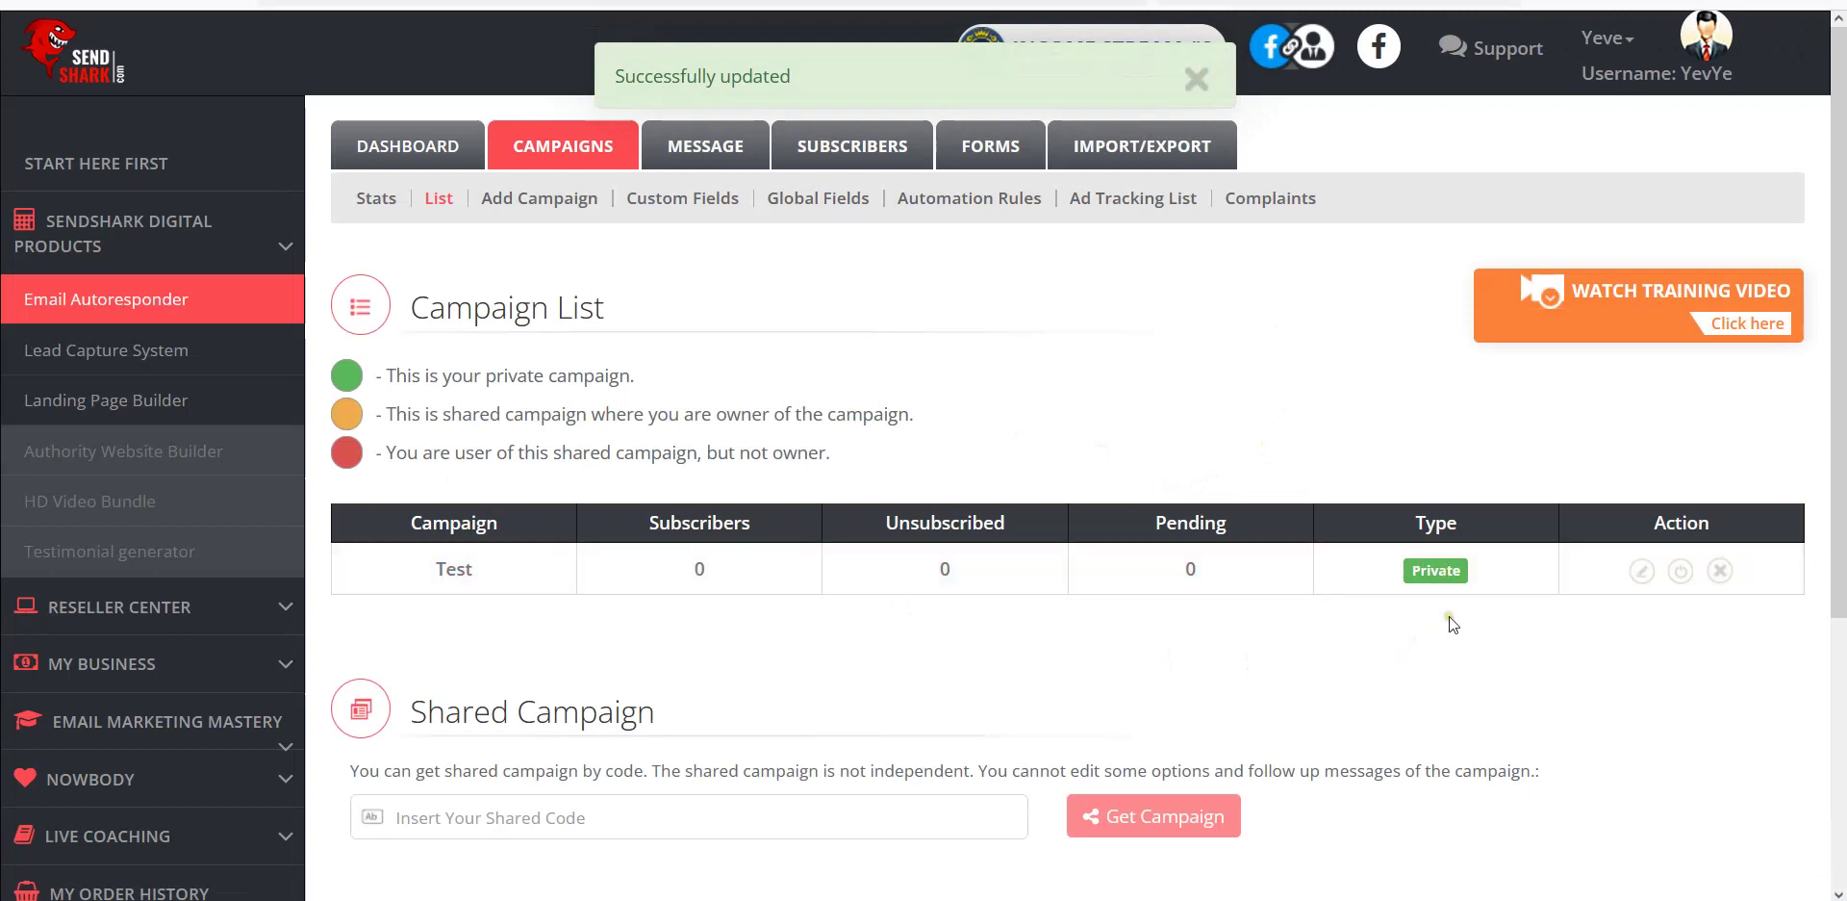
Open the Test campaign's edit page and review its saved settings.
click(1641, 576)
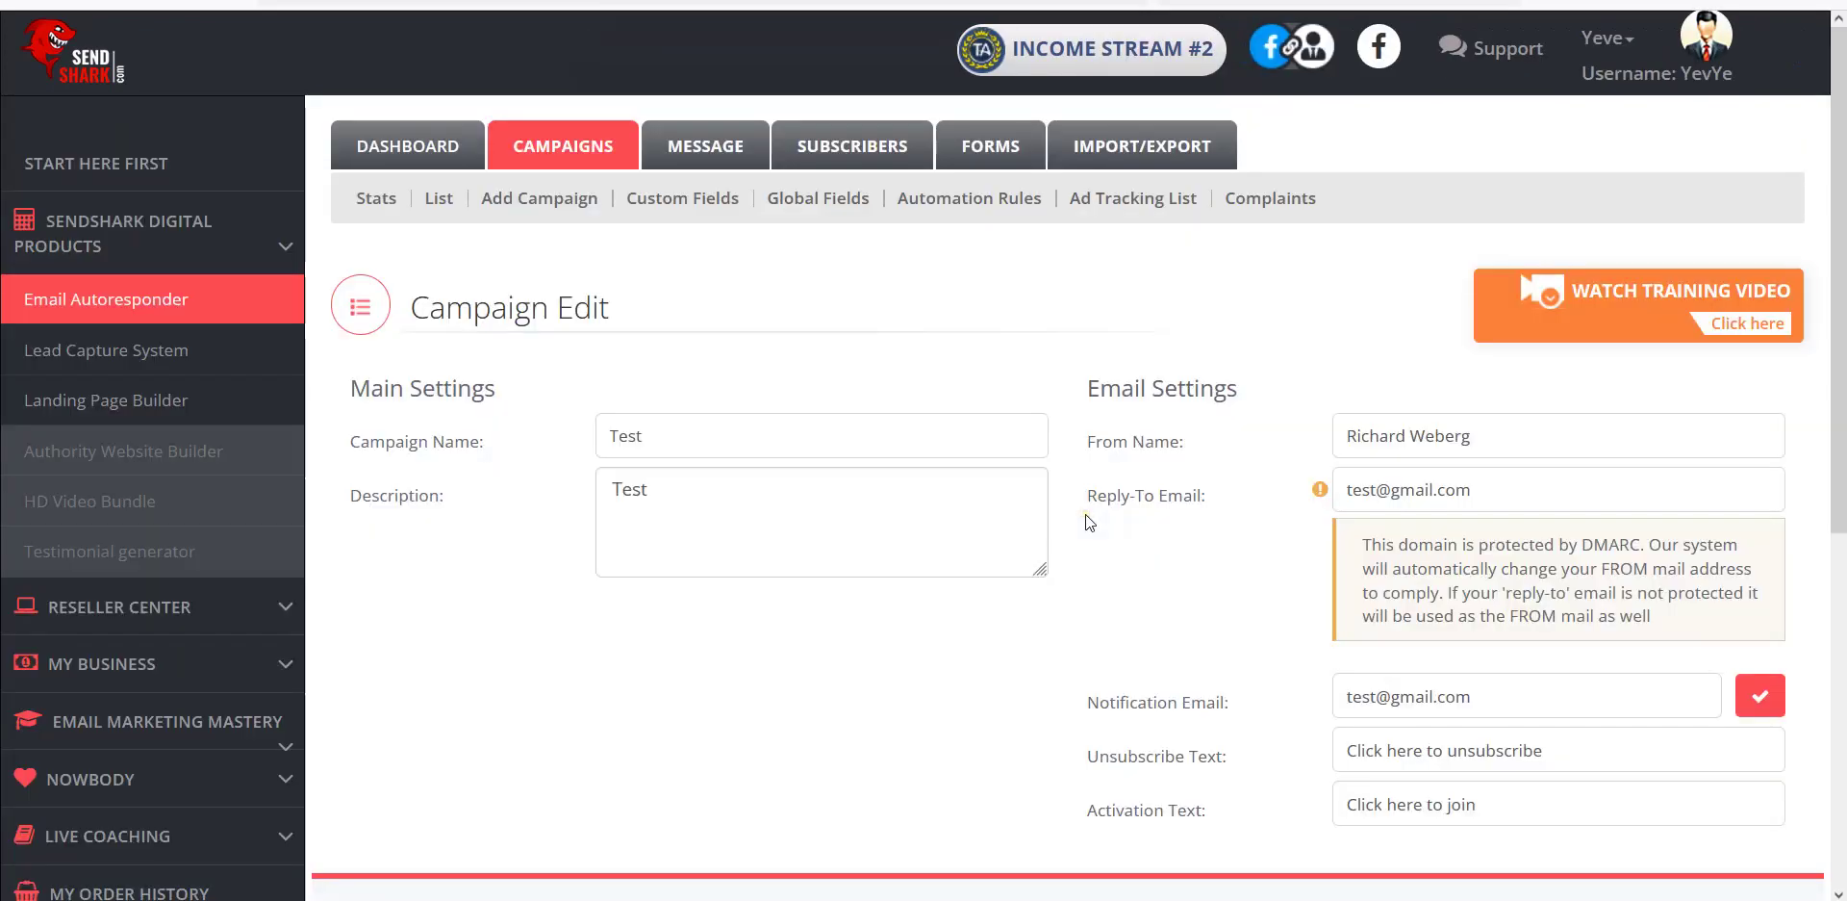
scroll(914, 576, down, 1)
scroll(914, 575, down, 3)
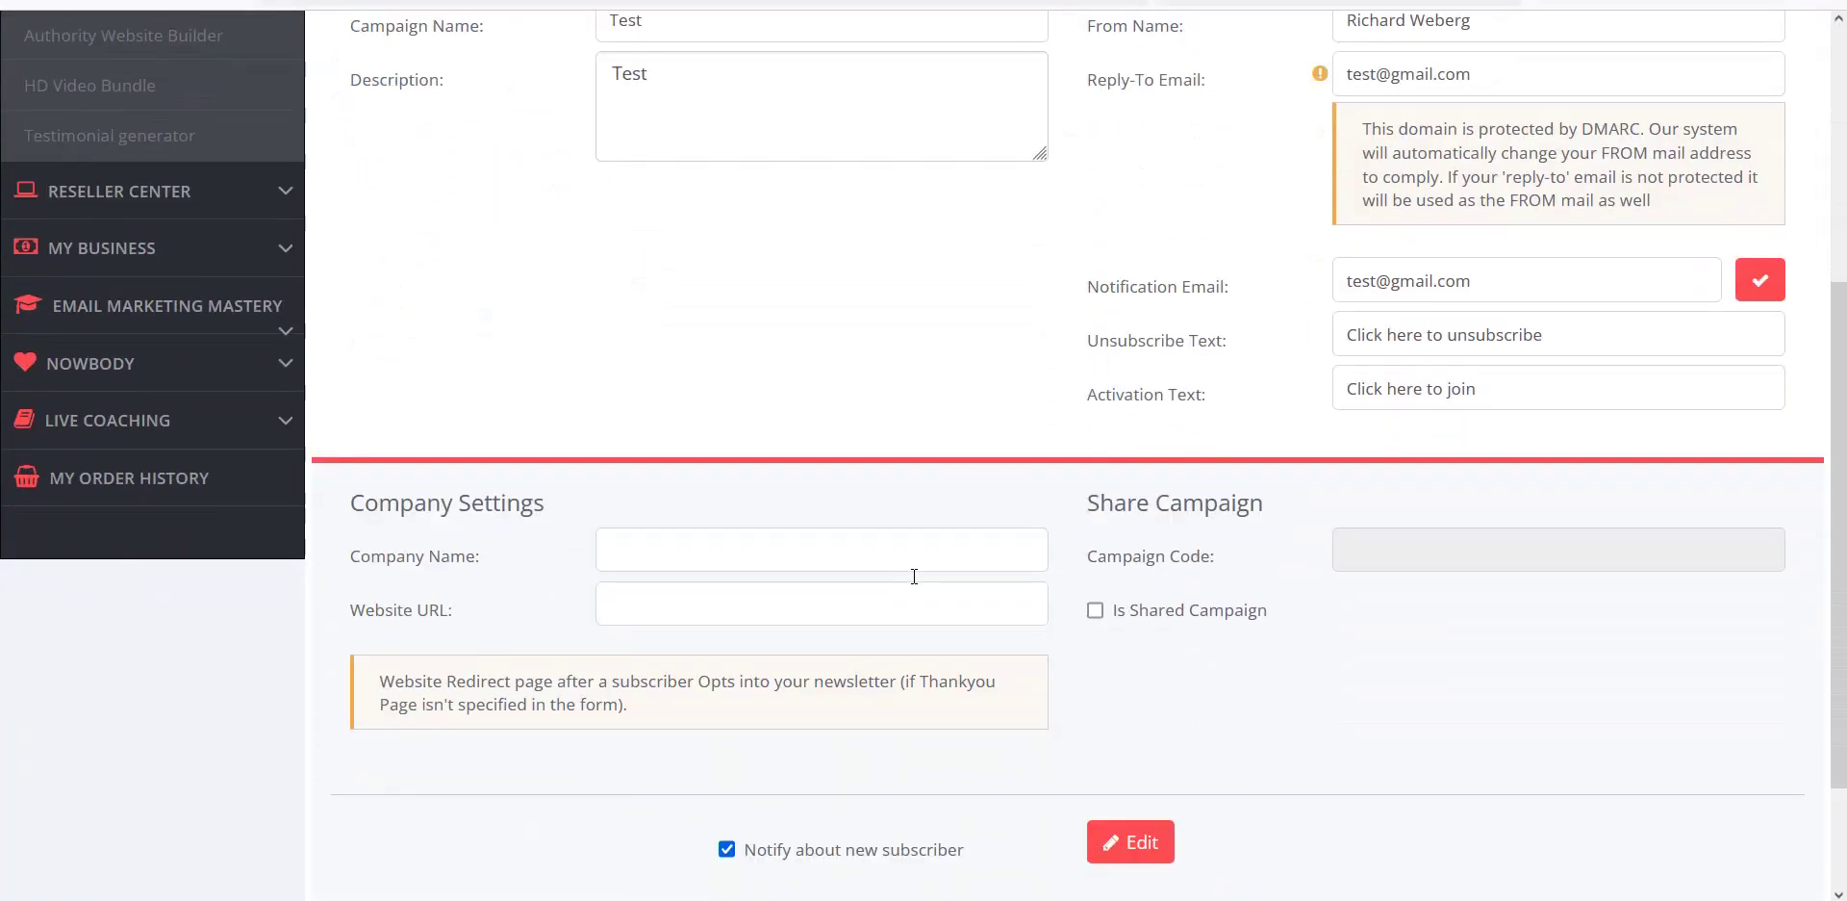
scroll(1174, 643, down, 2)
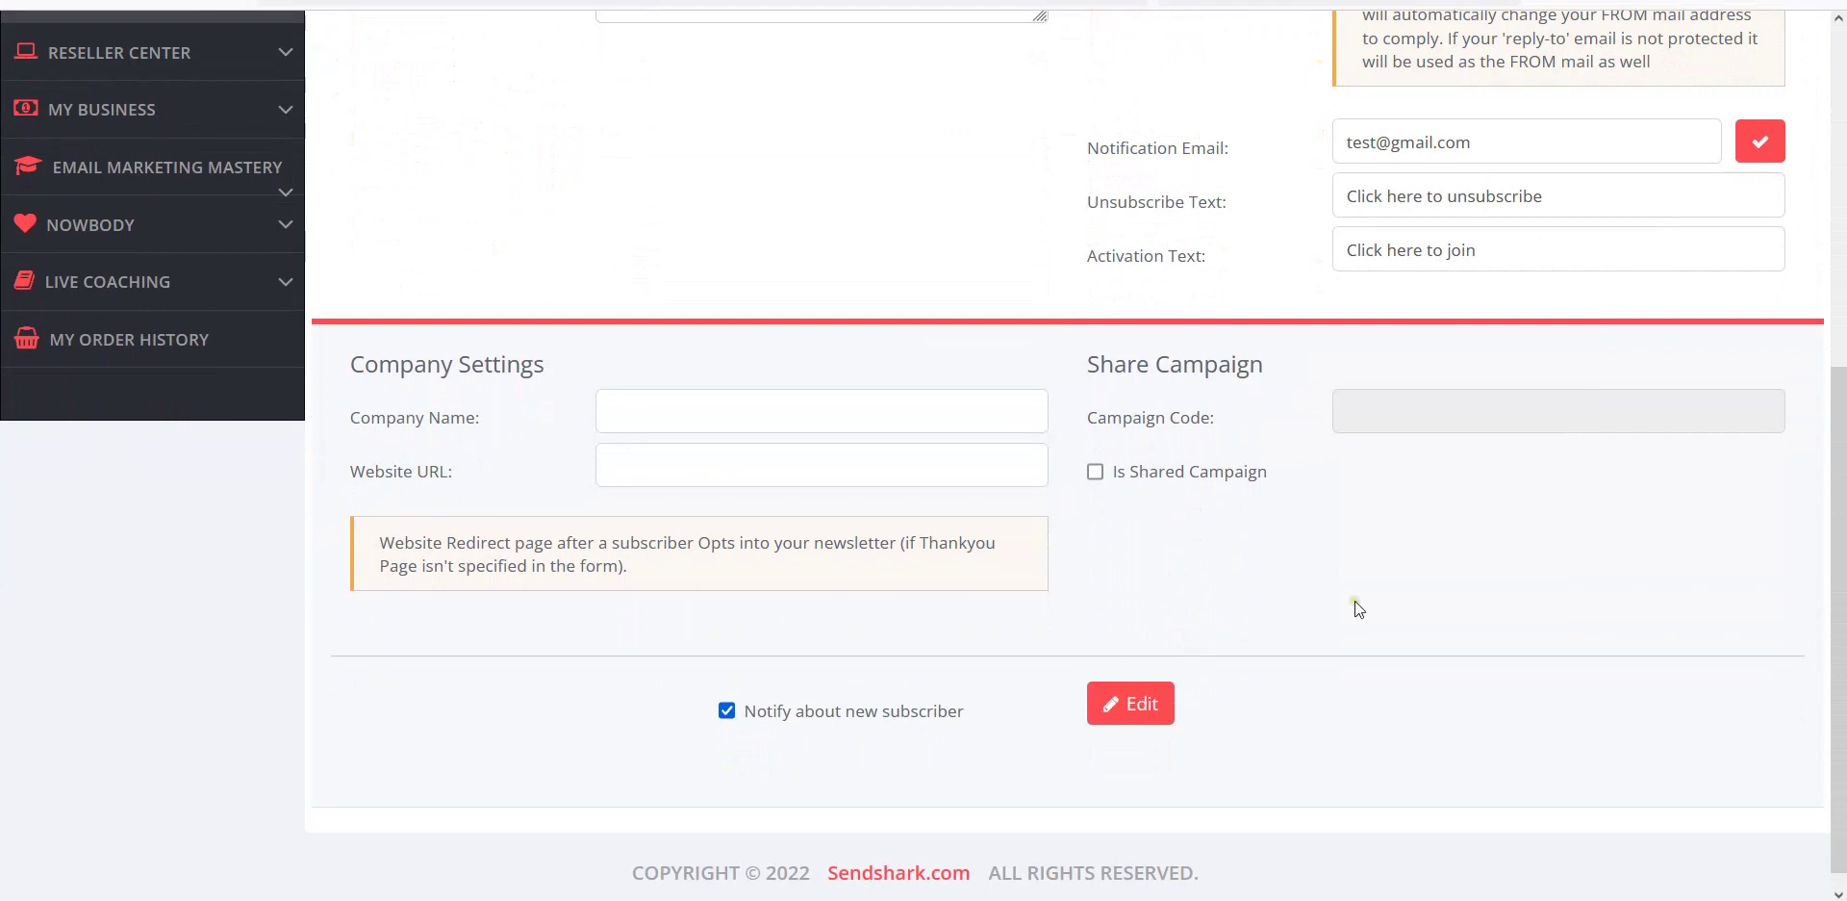
scroll(1355, 601, up, 3)
scroll(1356, 608, up, 2)
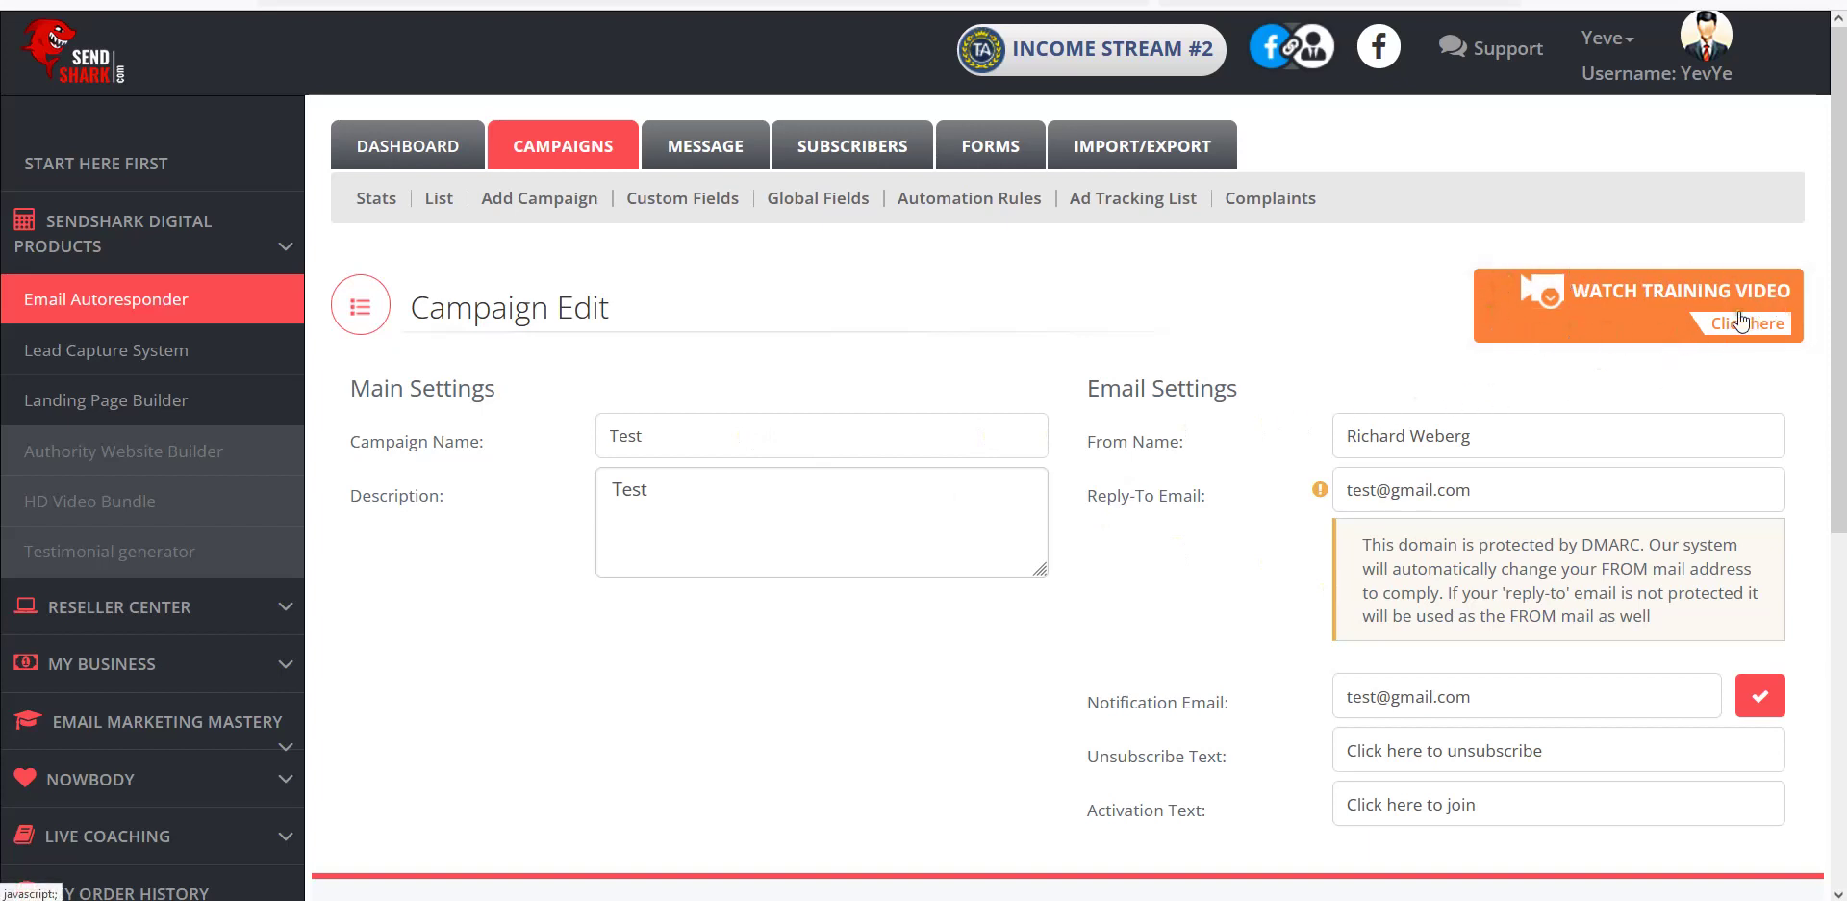
Bring up the campaign's training video, which reports Video Not Found.
click(1537, 291)
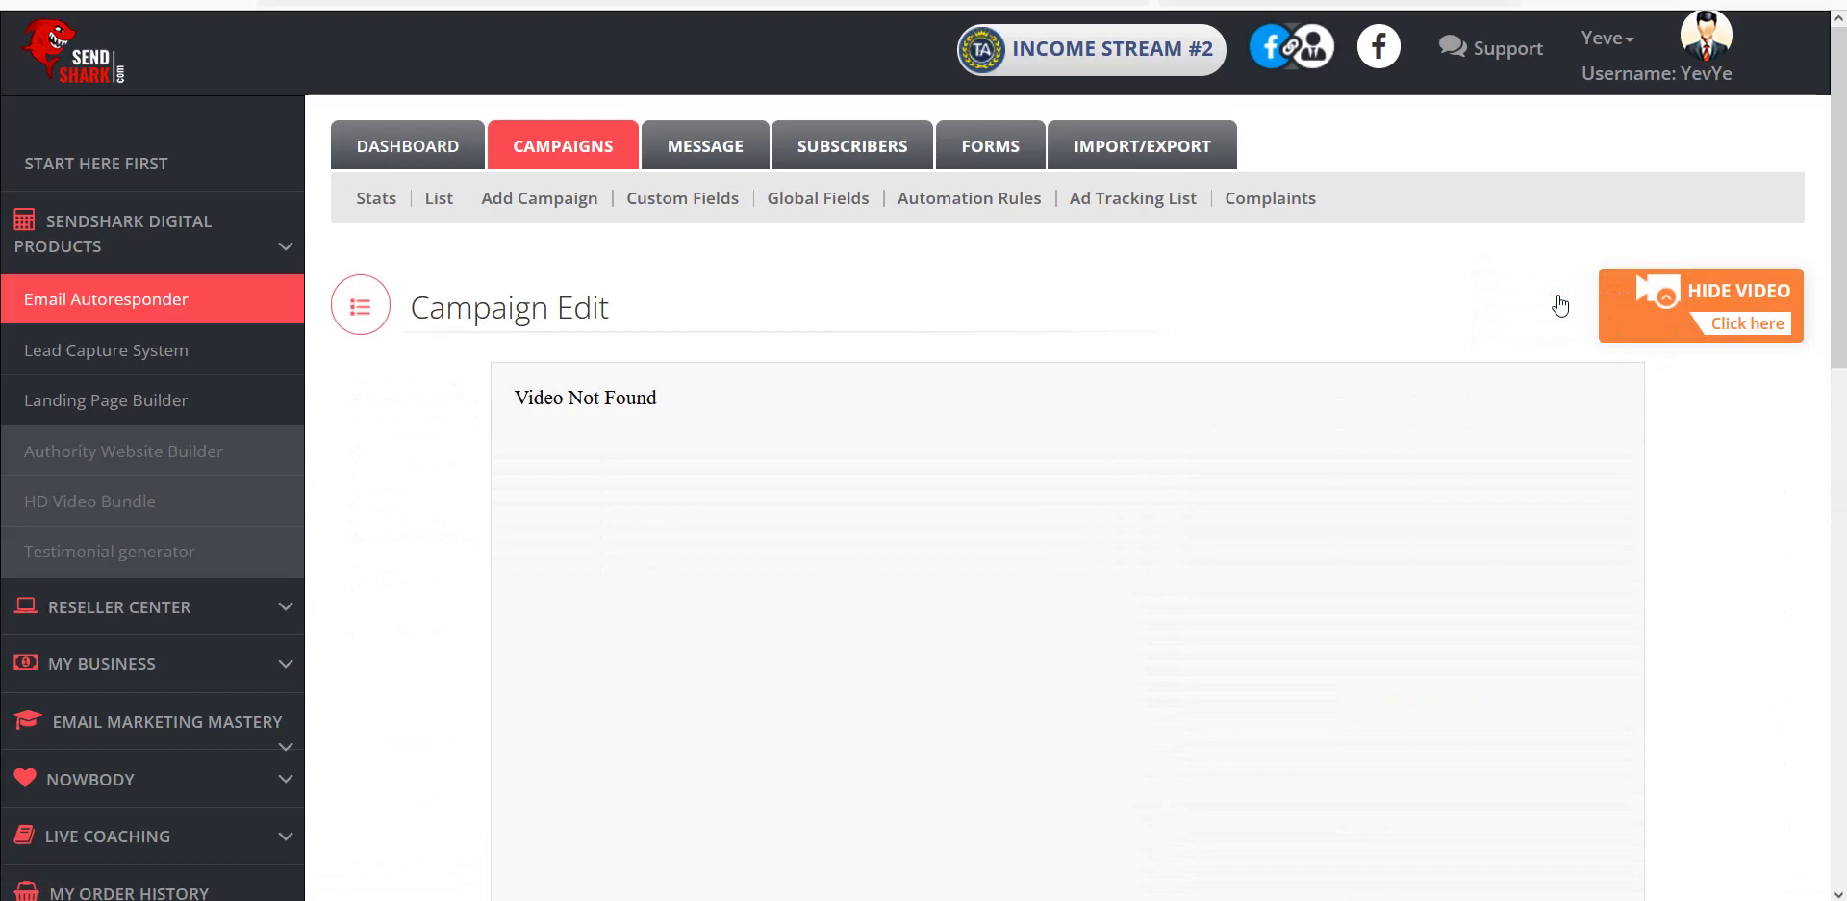
scroll(1110, 521, down, 3)
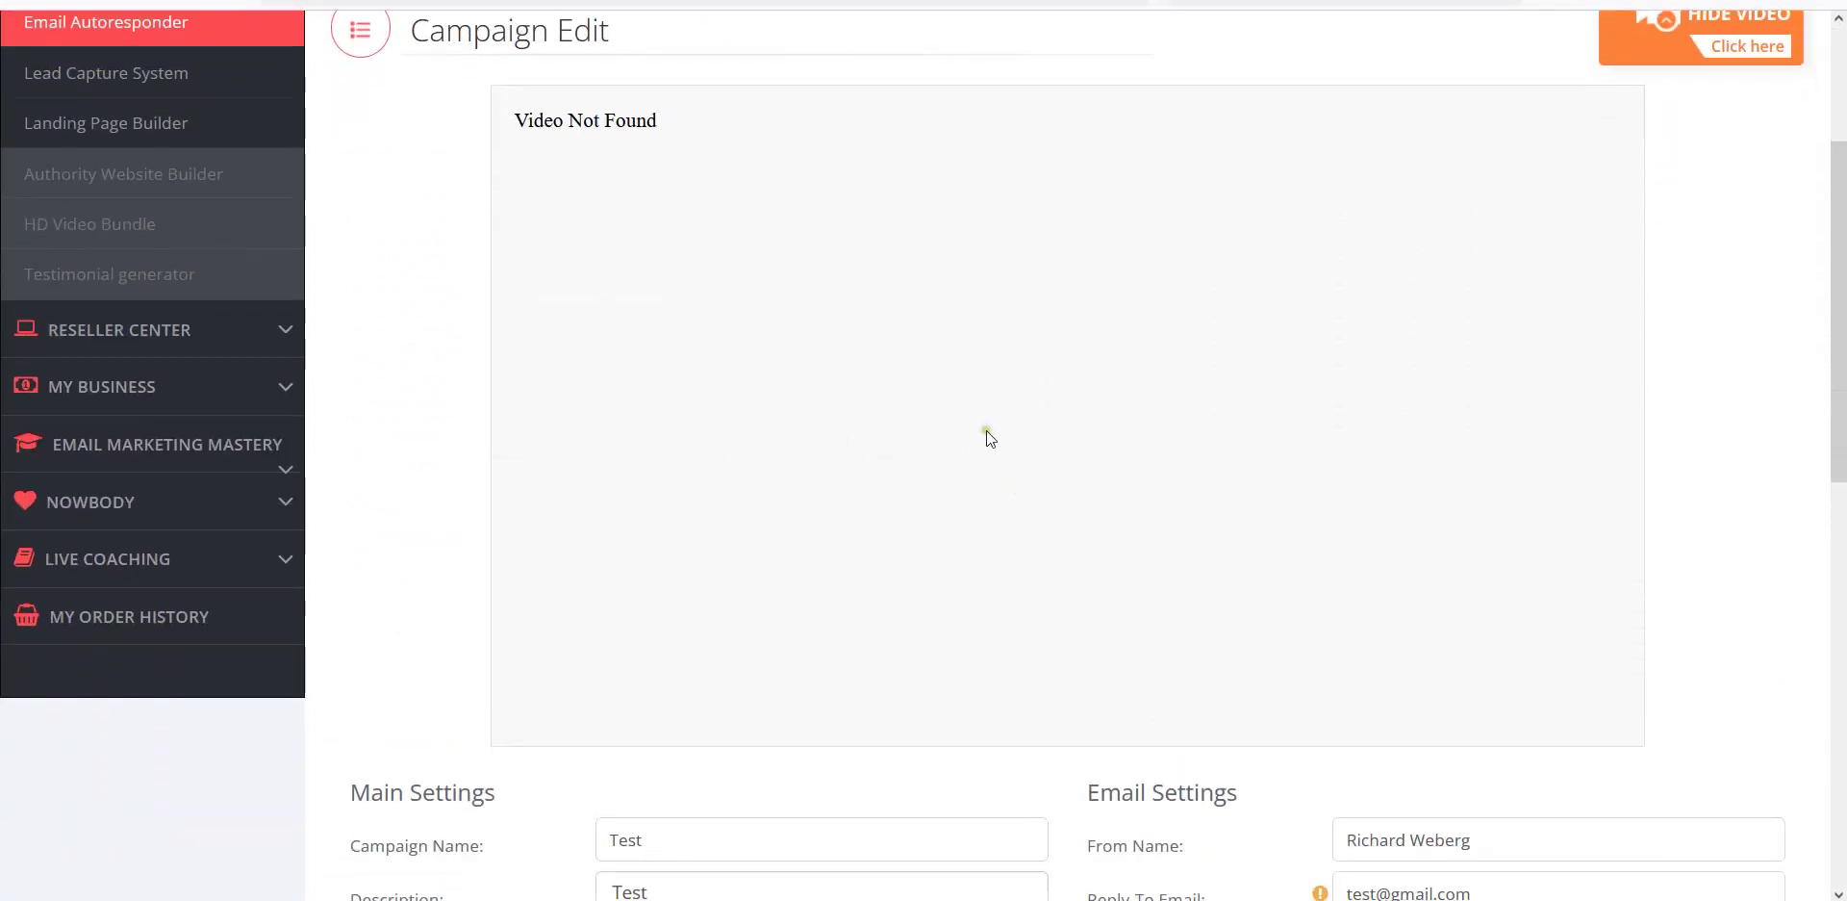
scroll(986, 431, up, 3)
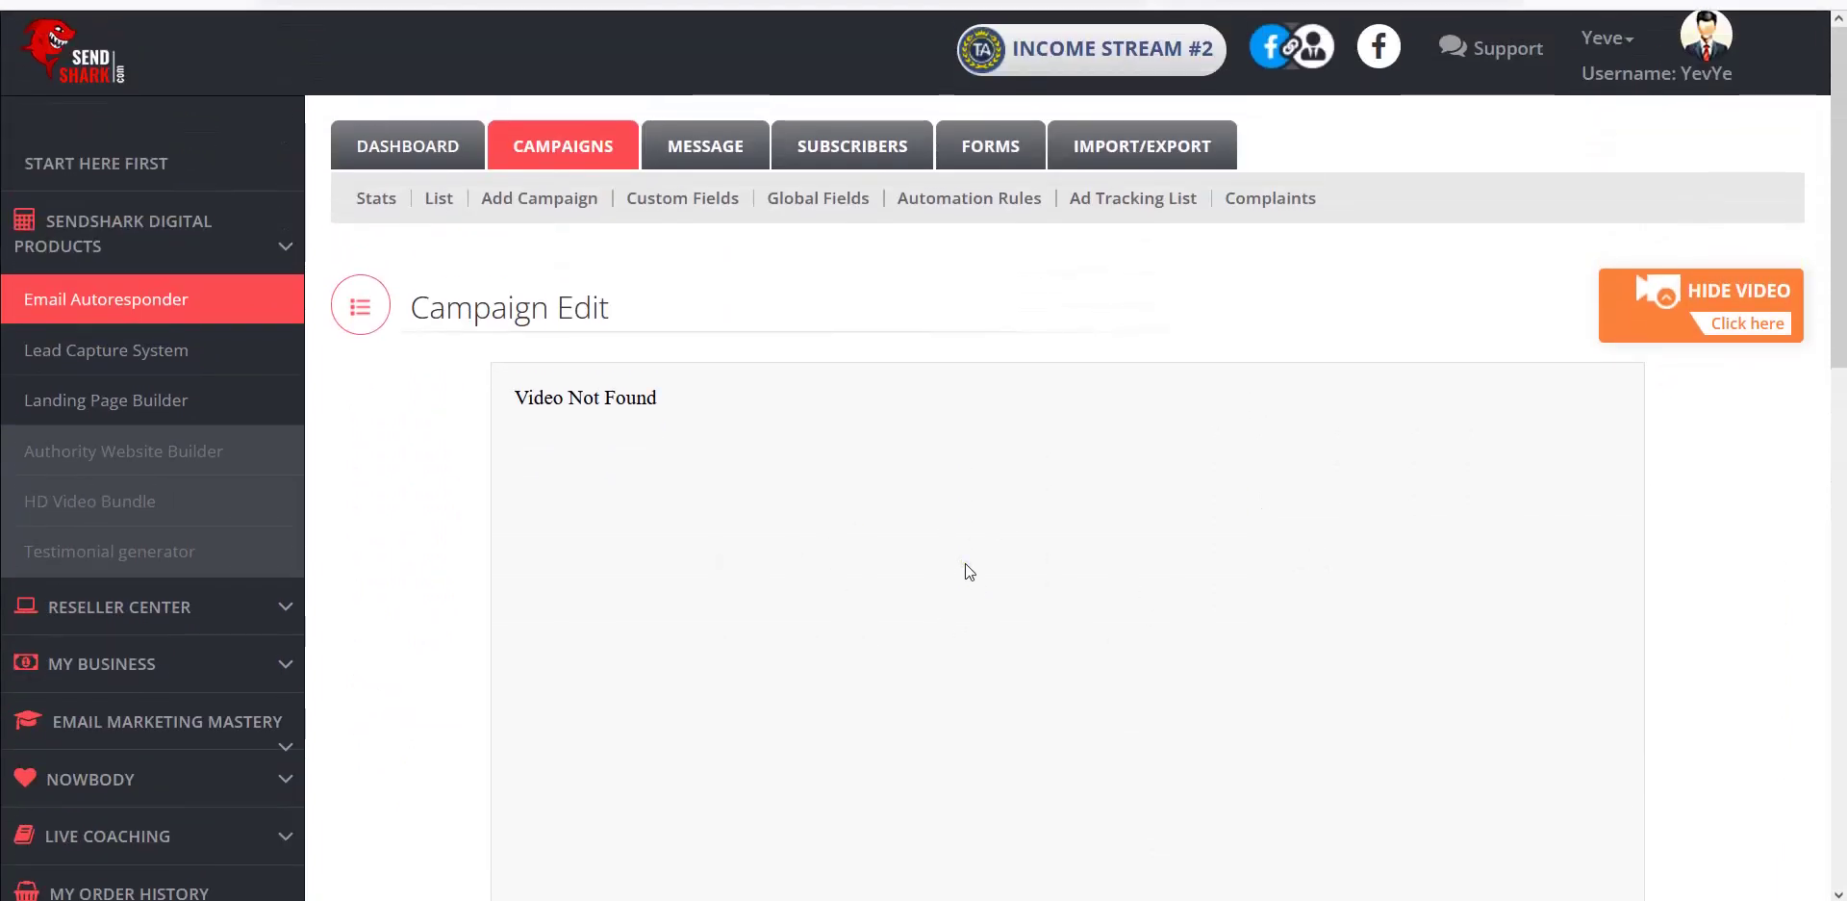
scroll(969, 571, down, 7)
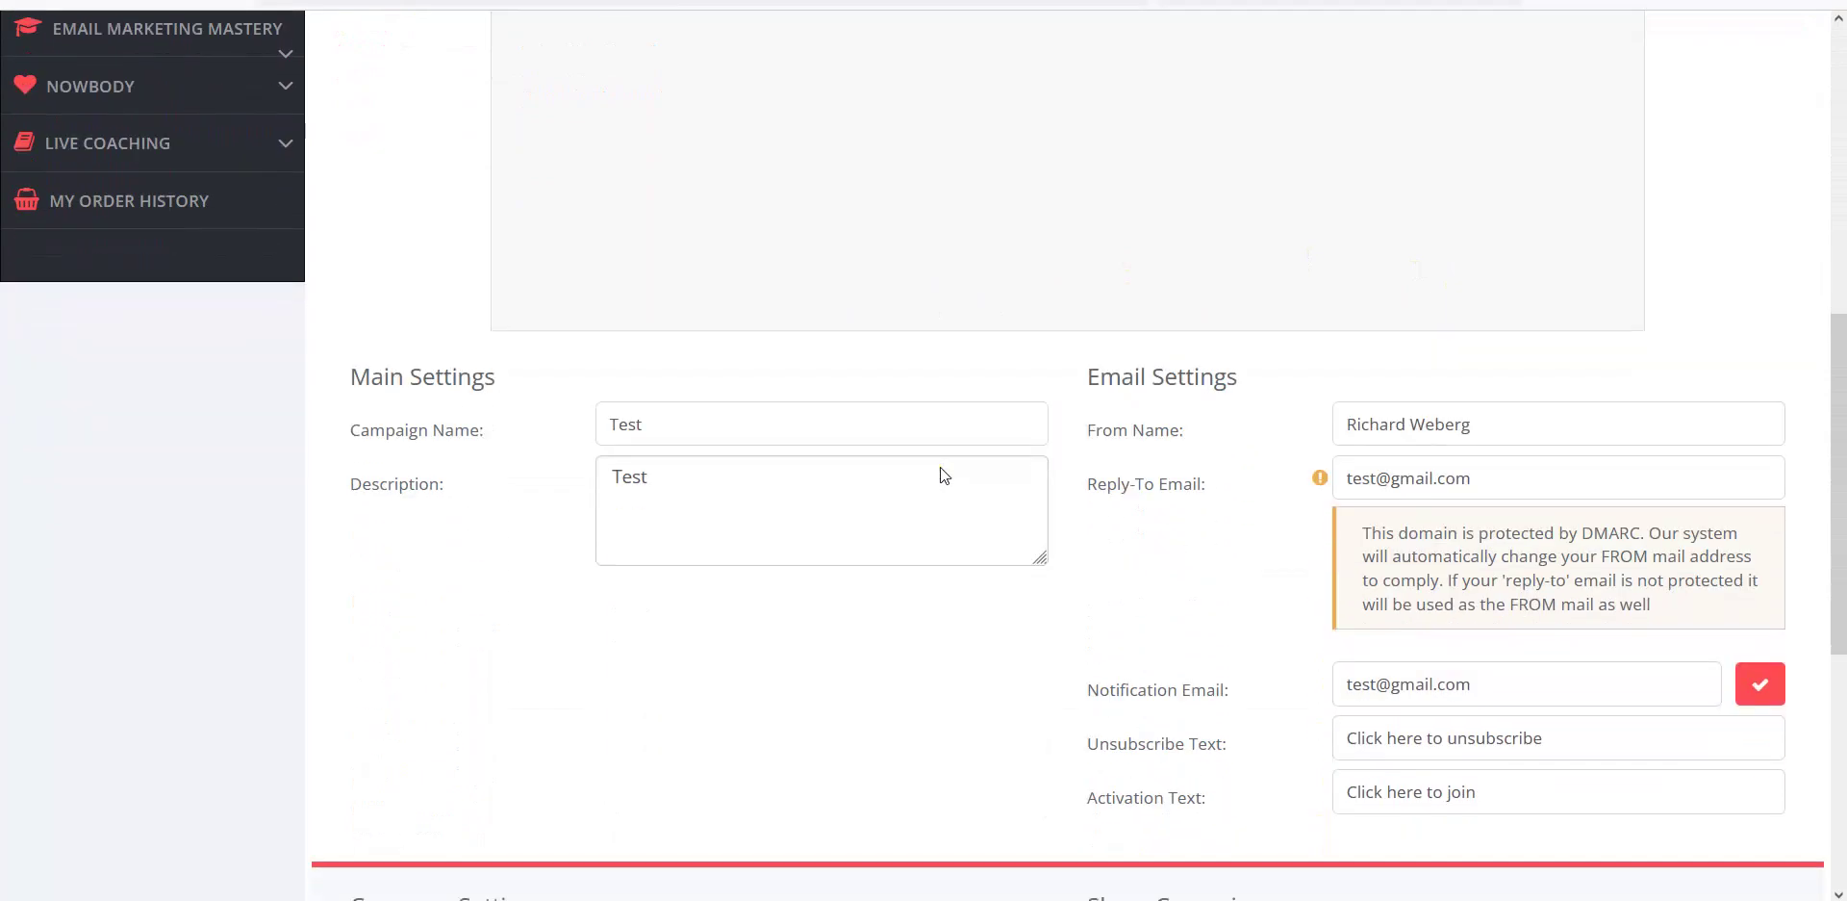
scroll(1262, 466, up, 7)
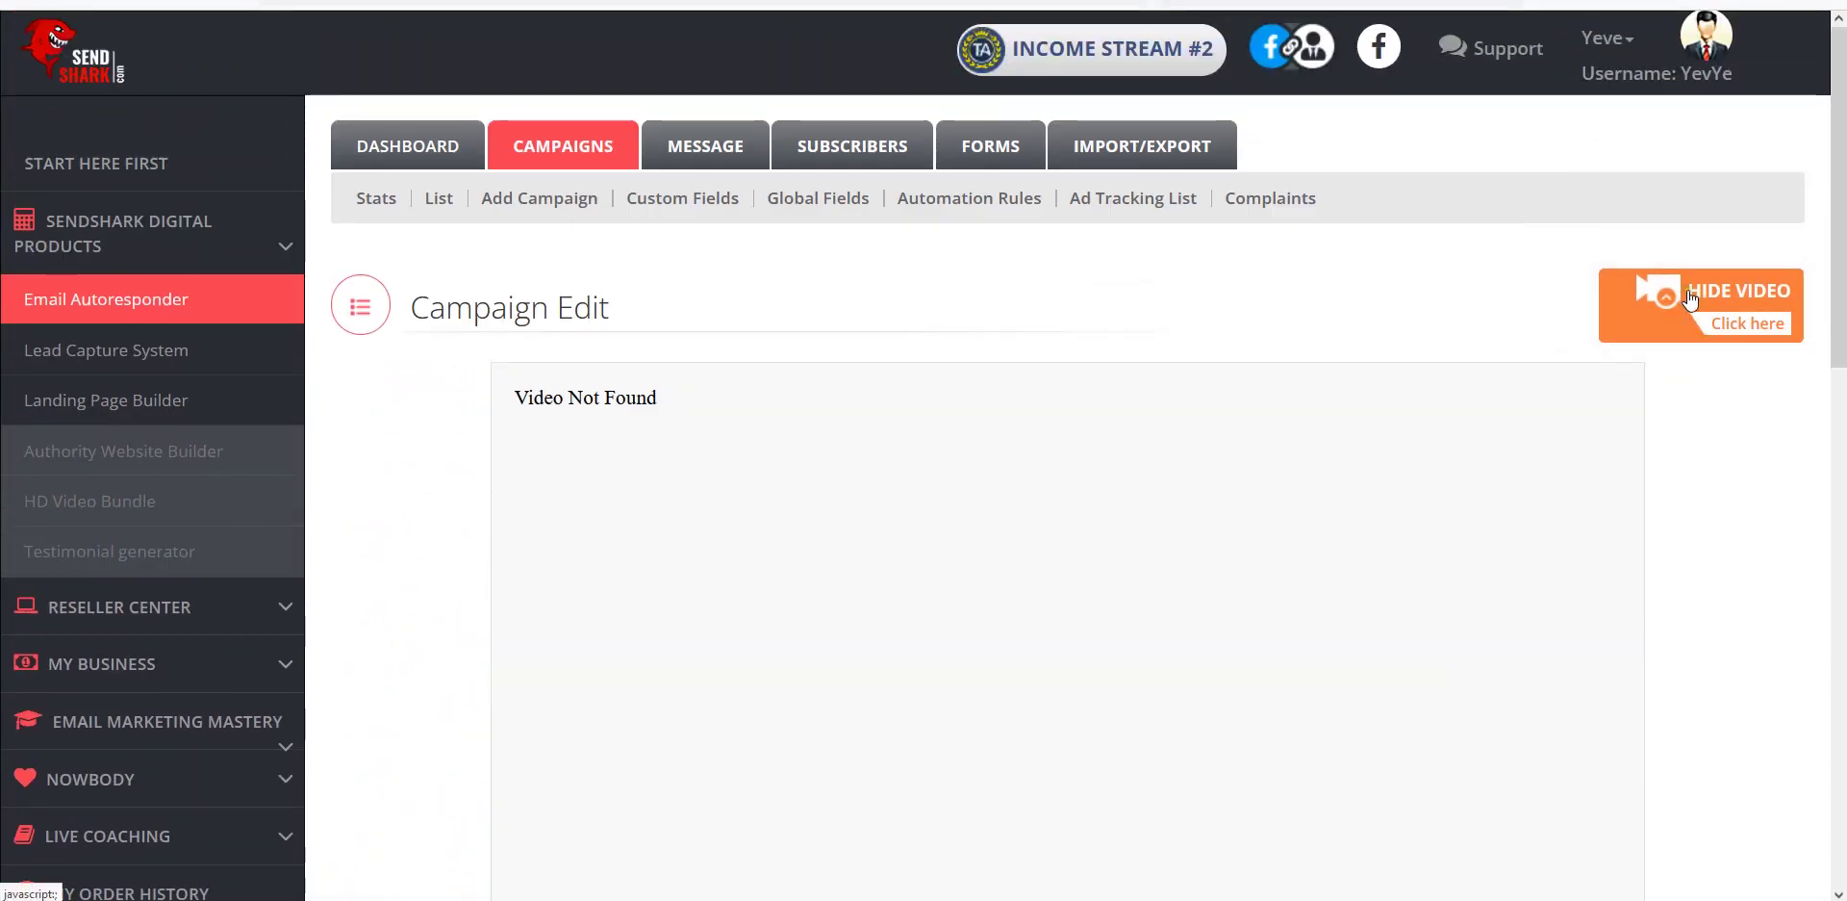
scroll(1266, 407, down, 7)
scroll(1226, 568, down, 2)
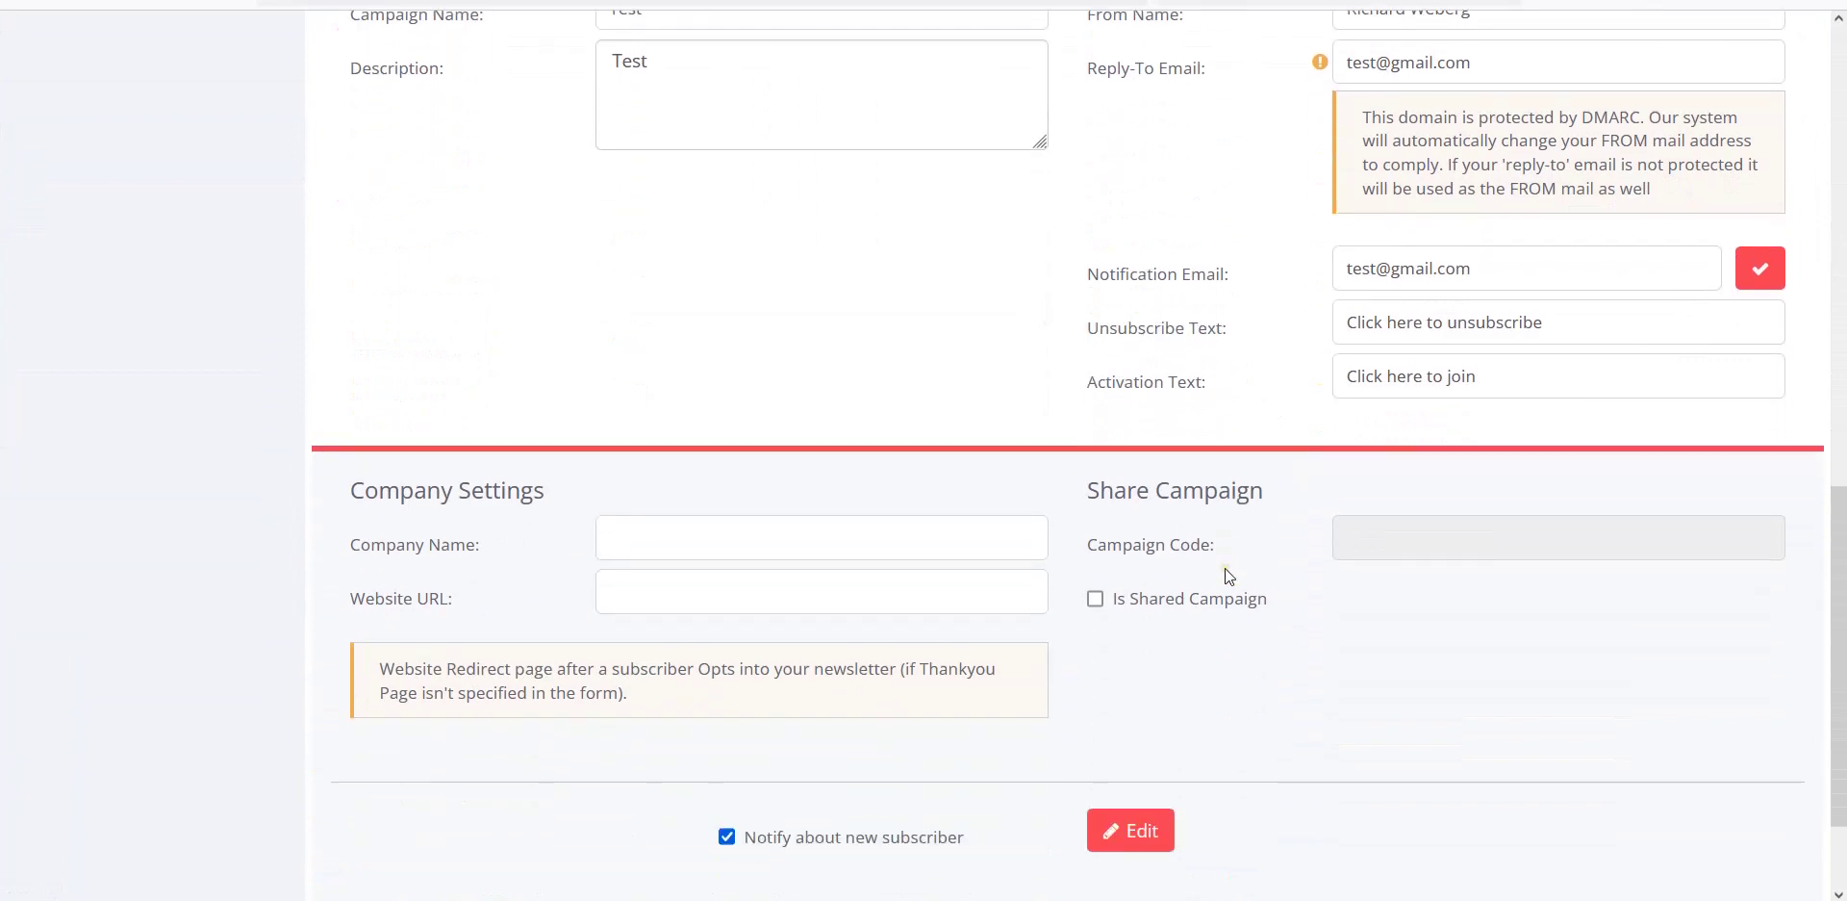
scroll(1145, 568, up, 9)
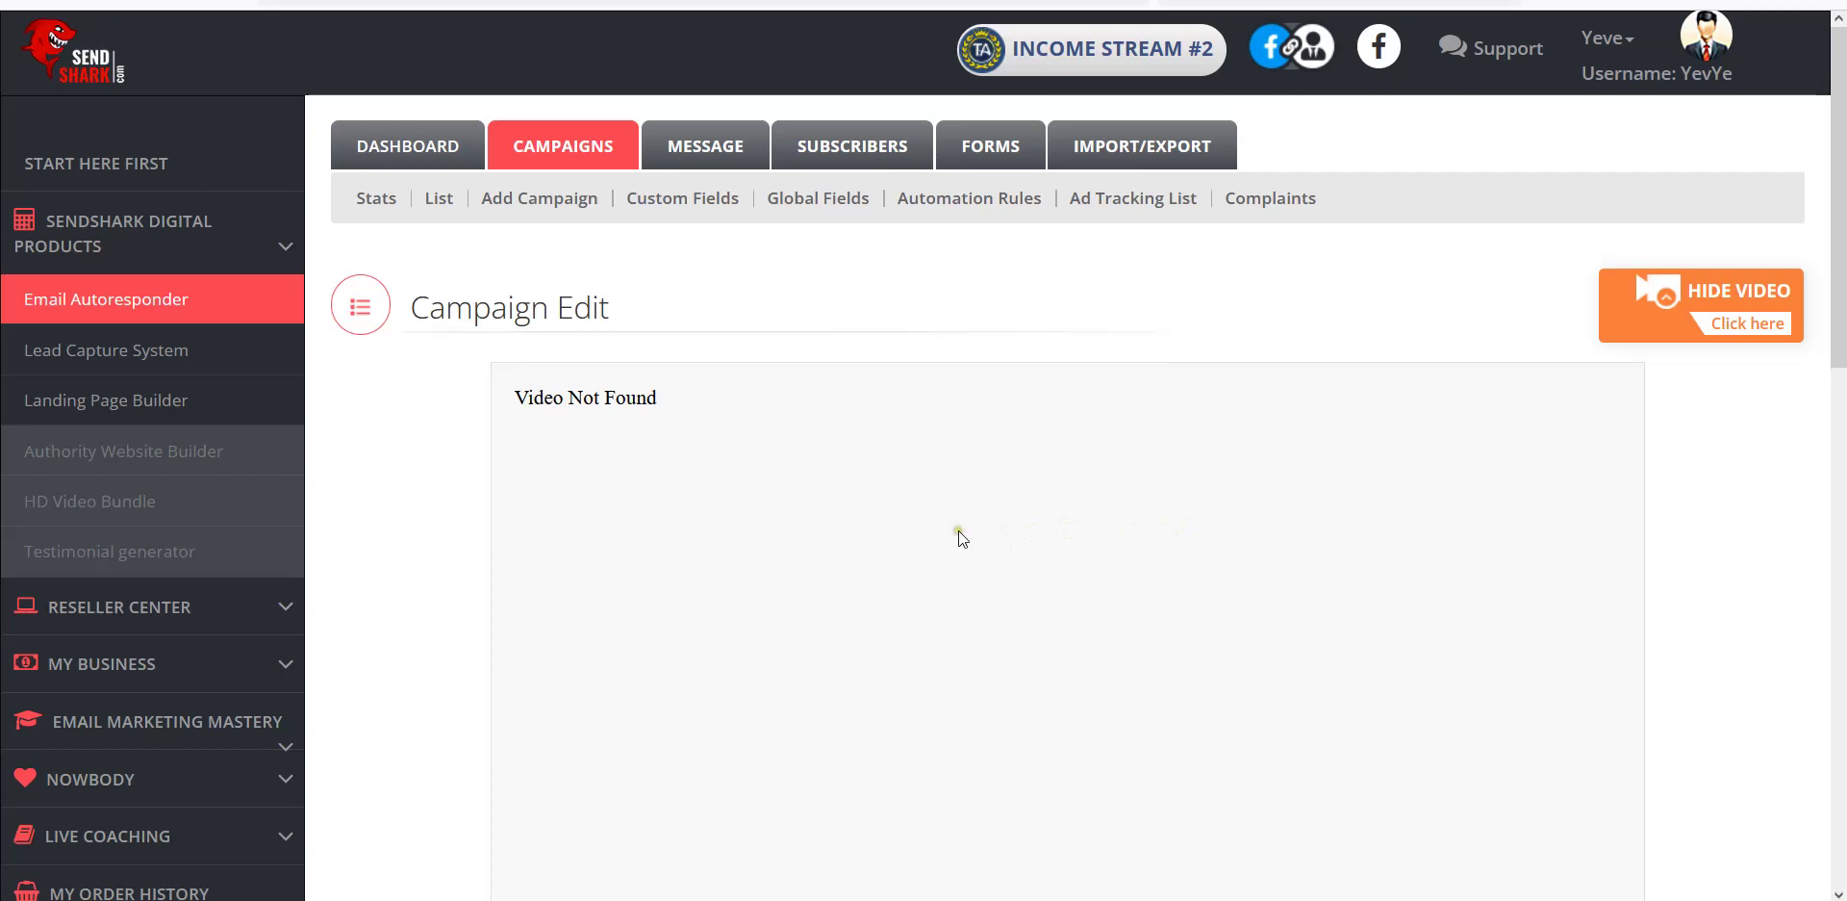
Return to the Campaign List, where Test is private with 0 subscribers, and select the shared code field.
click(438, 198)
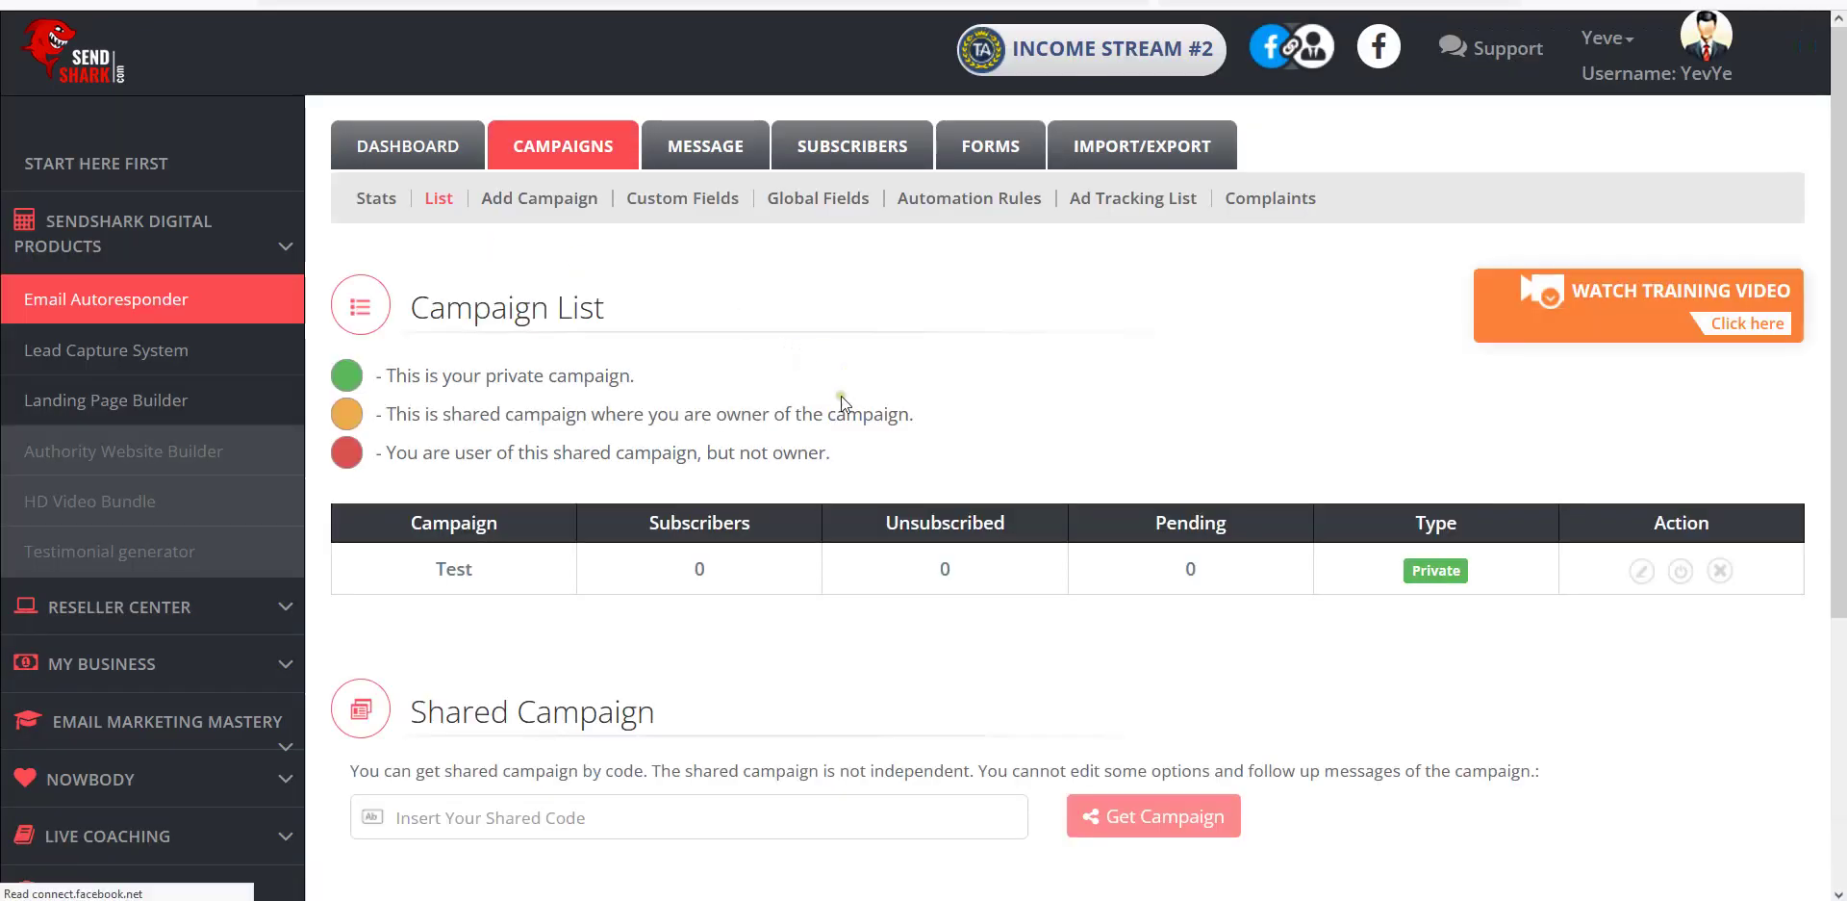
scroll(439, 436, down, 1)
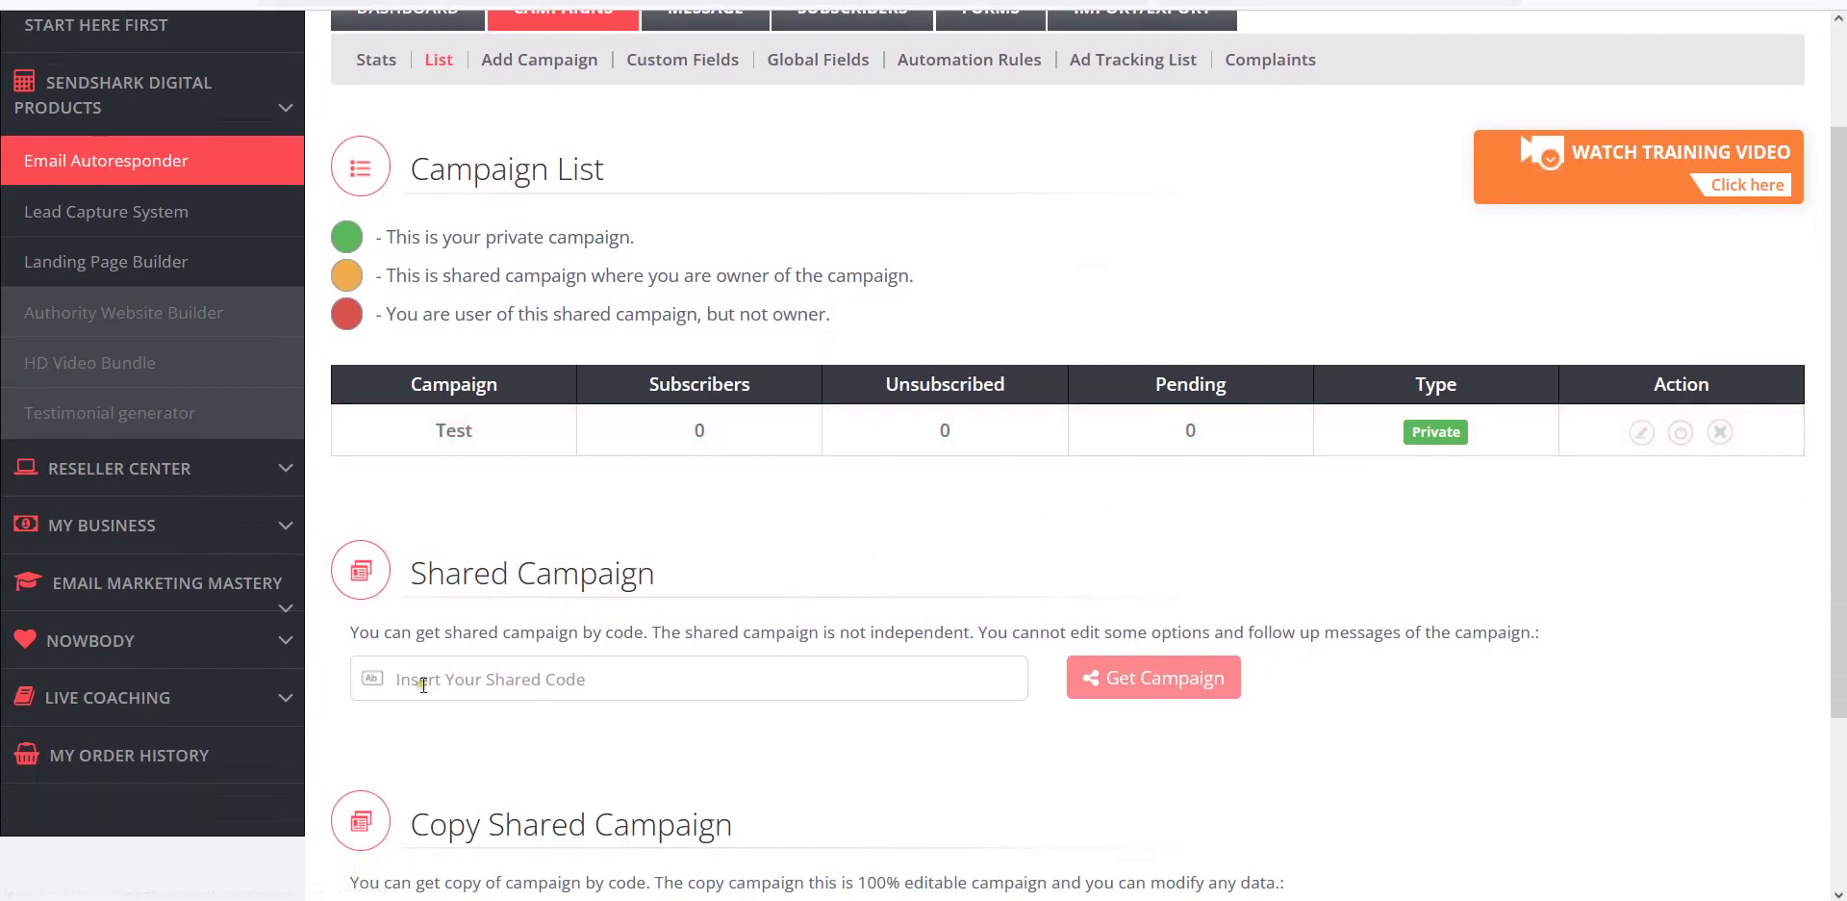
scroll(627, 599, down, 1)
click(483, 555)
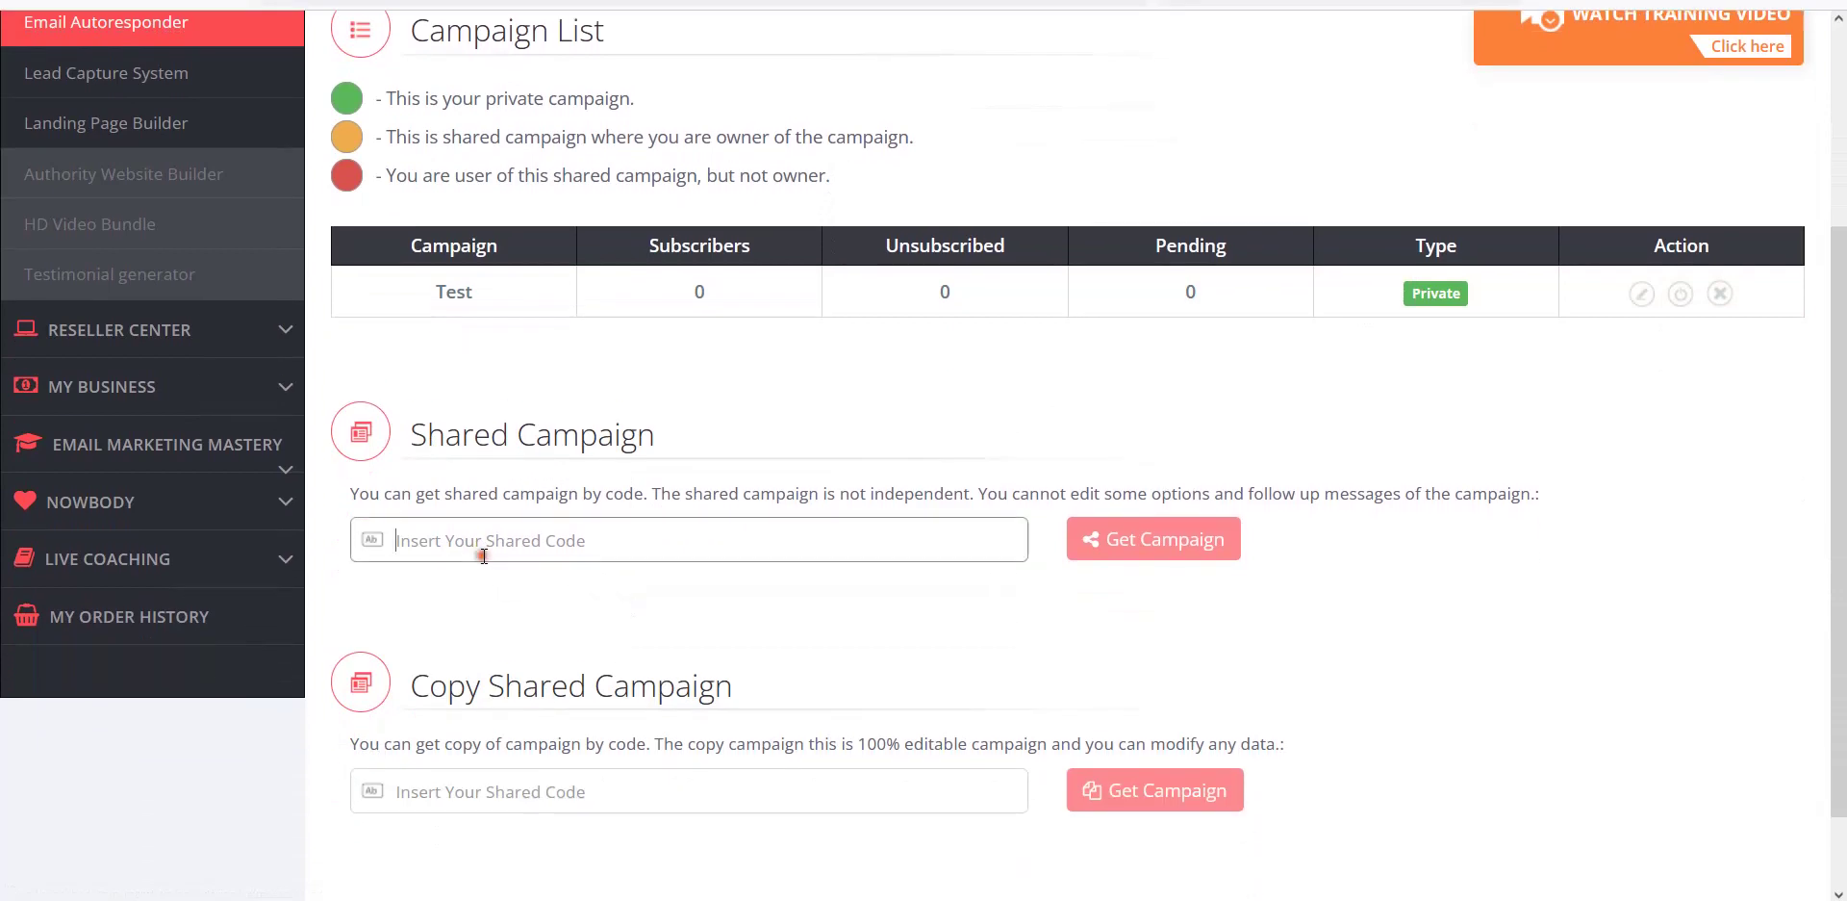
scroll(906, 689, up, 2)
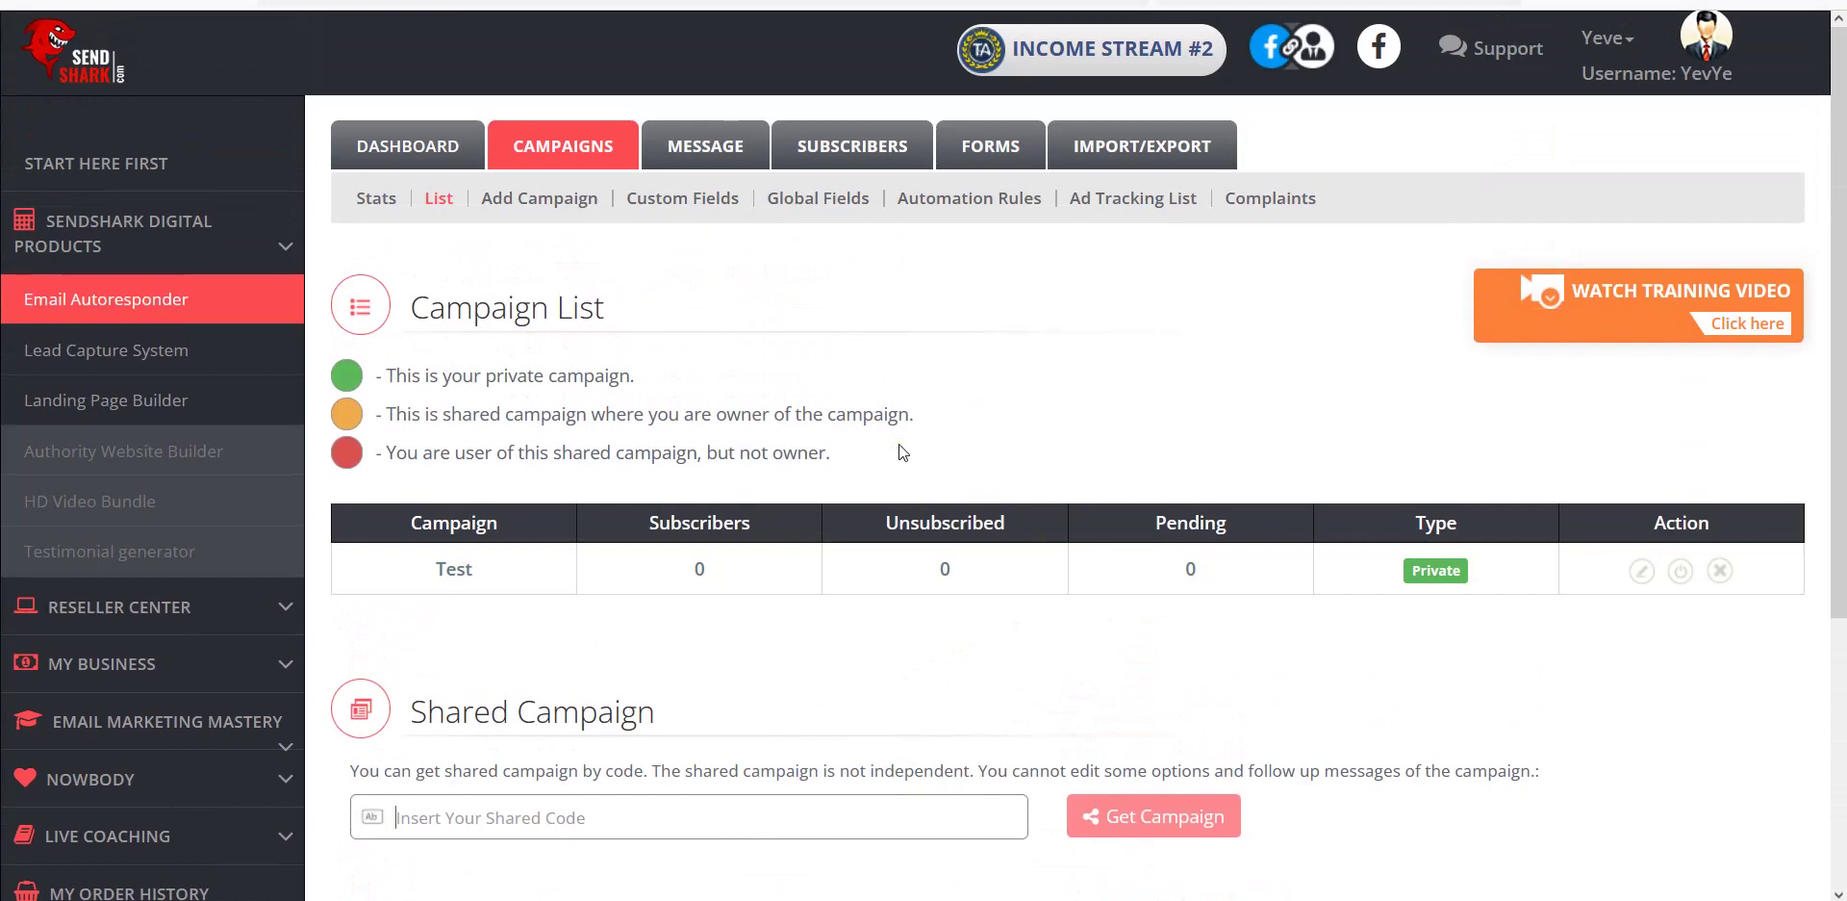
click(937, 358)
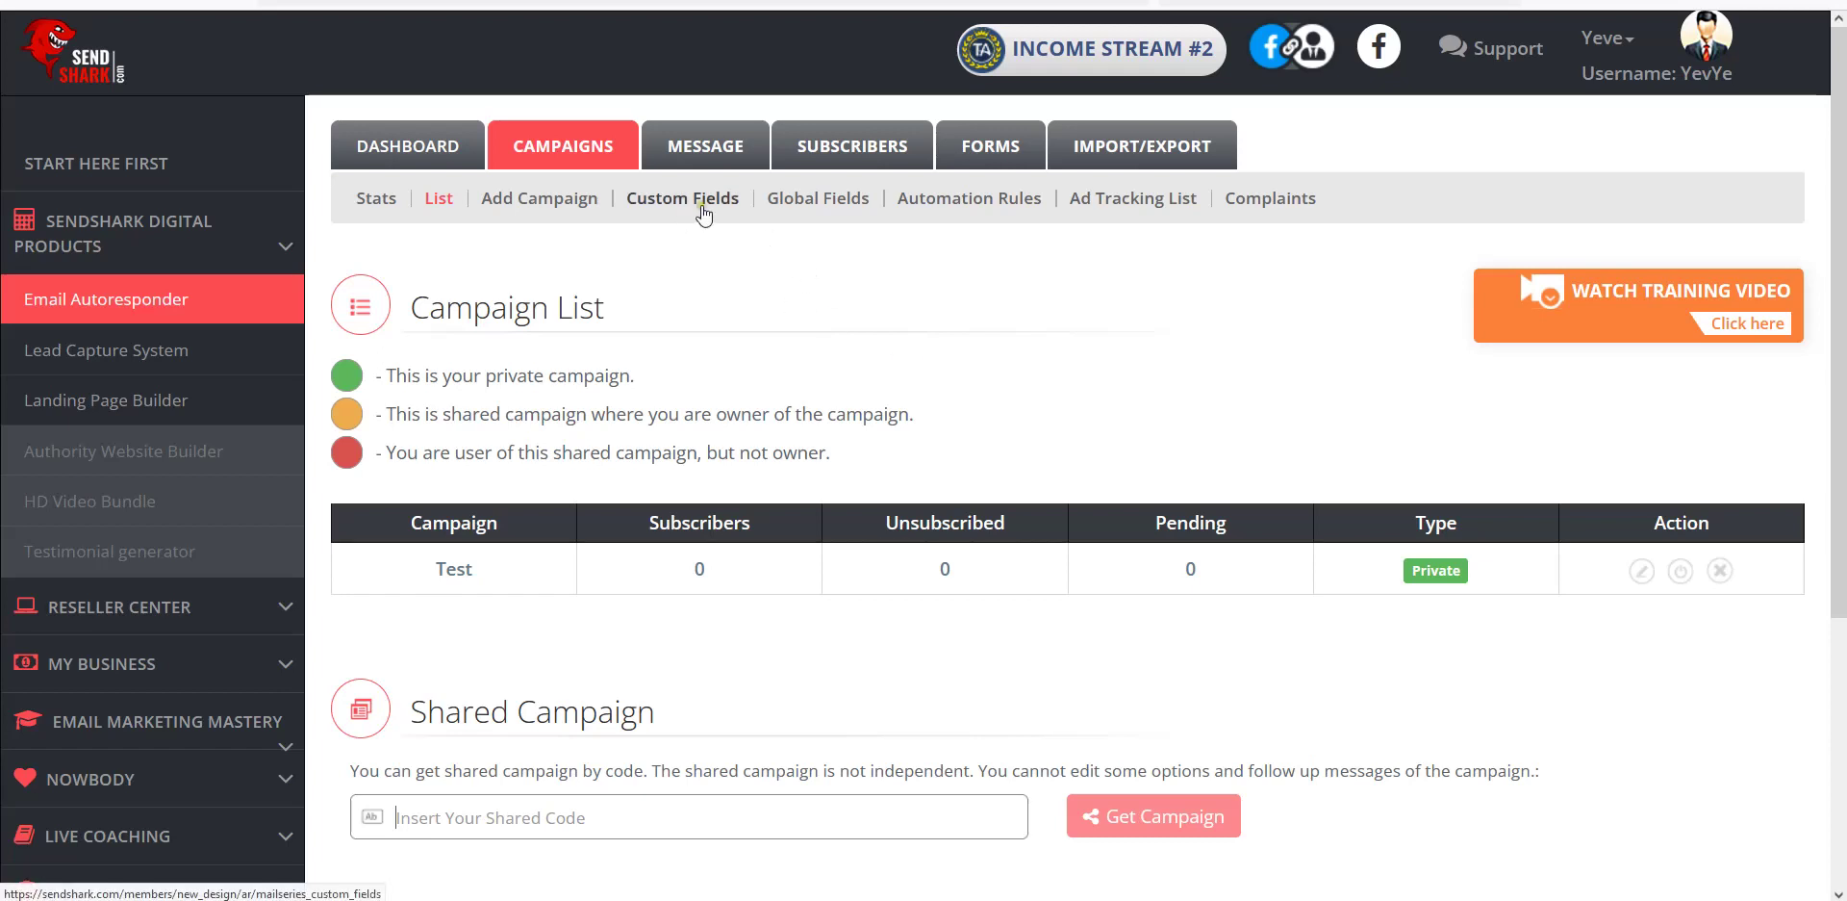
click(950, 213)
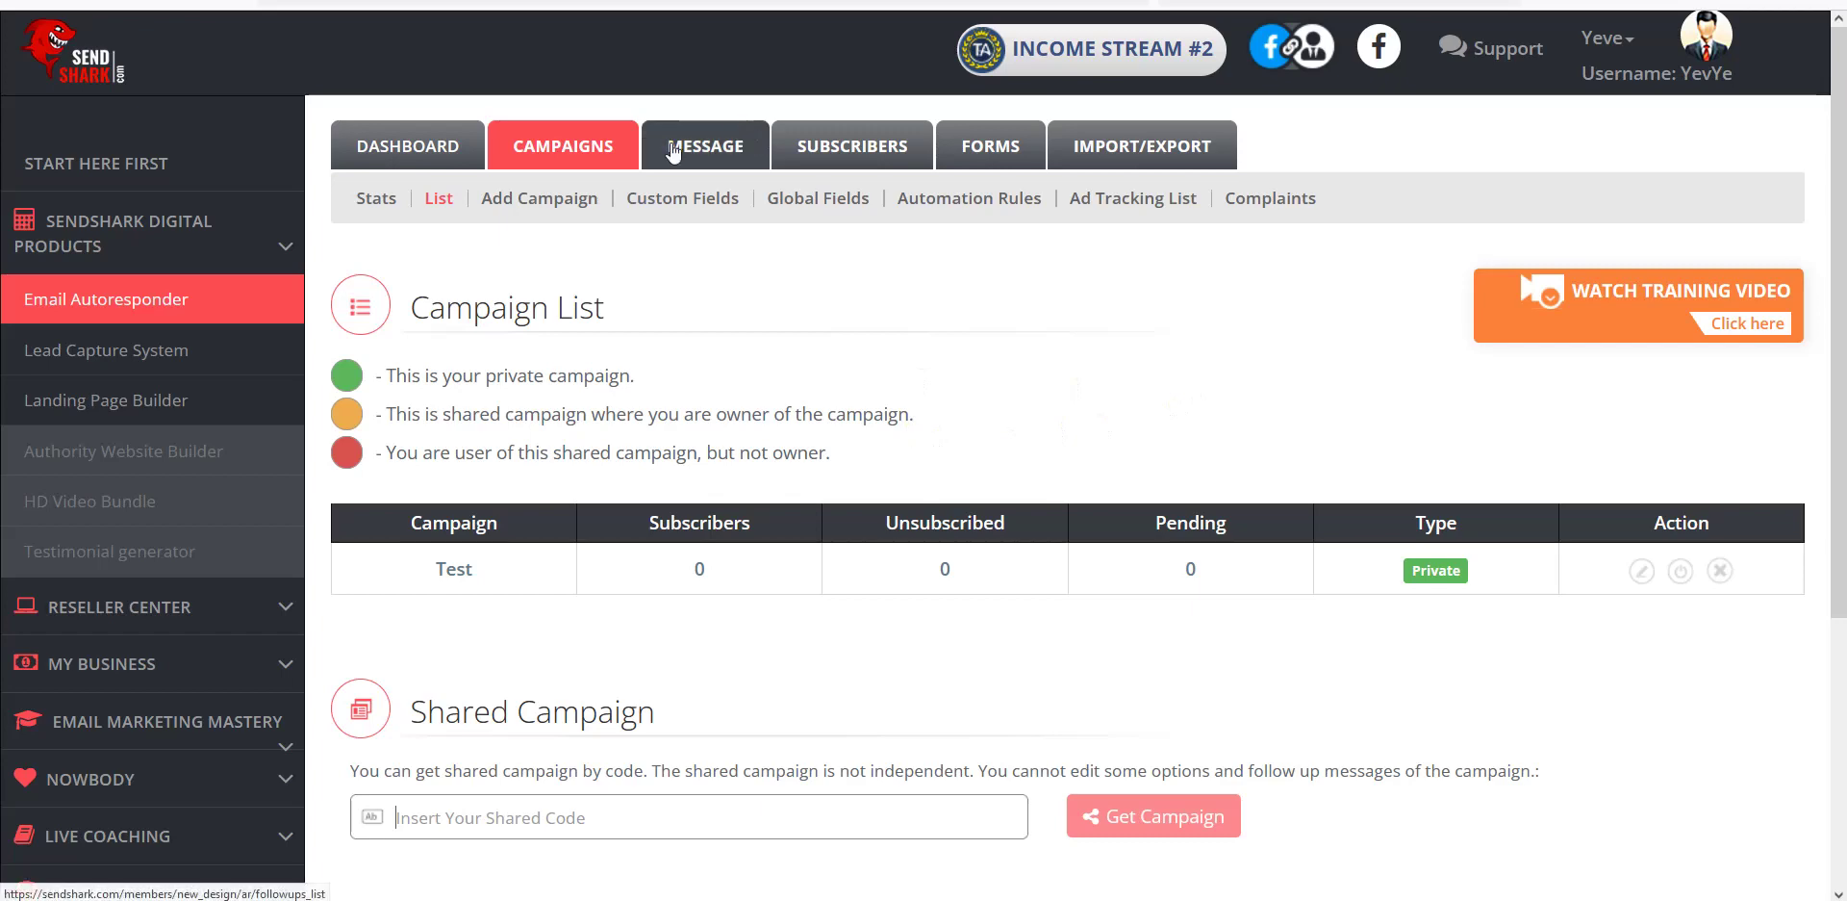
Show the Follow Up messages for the Test campaign, which has none yet.
click(717, 151)
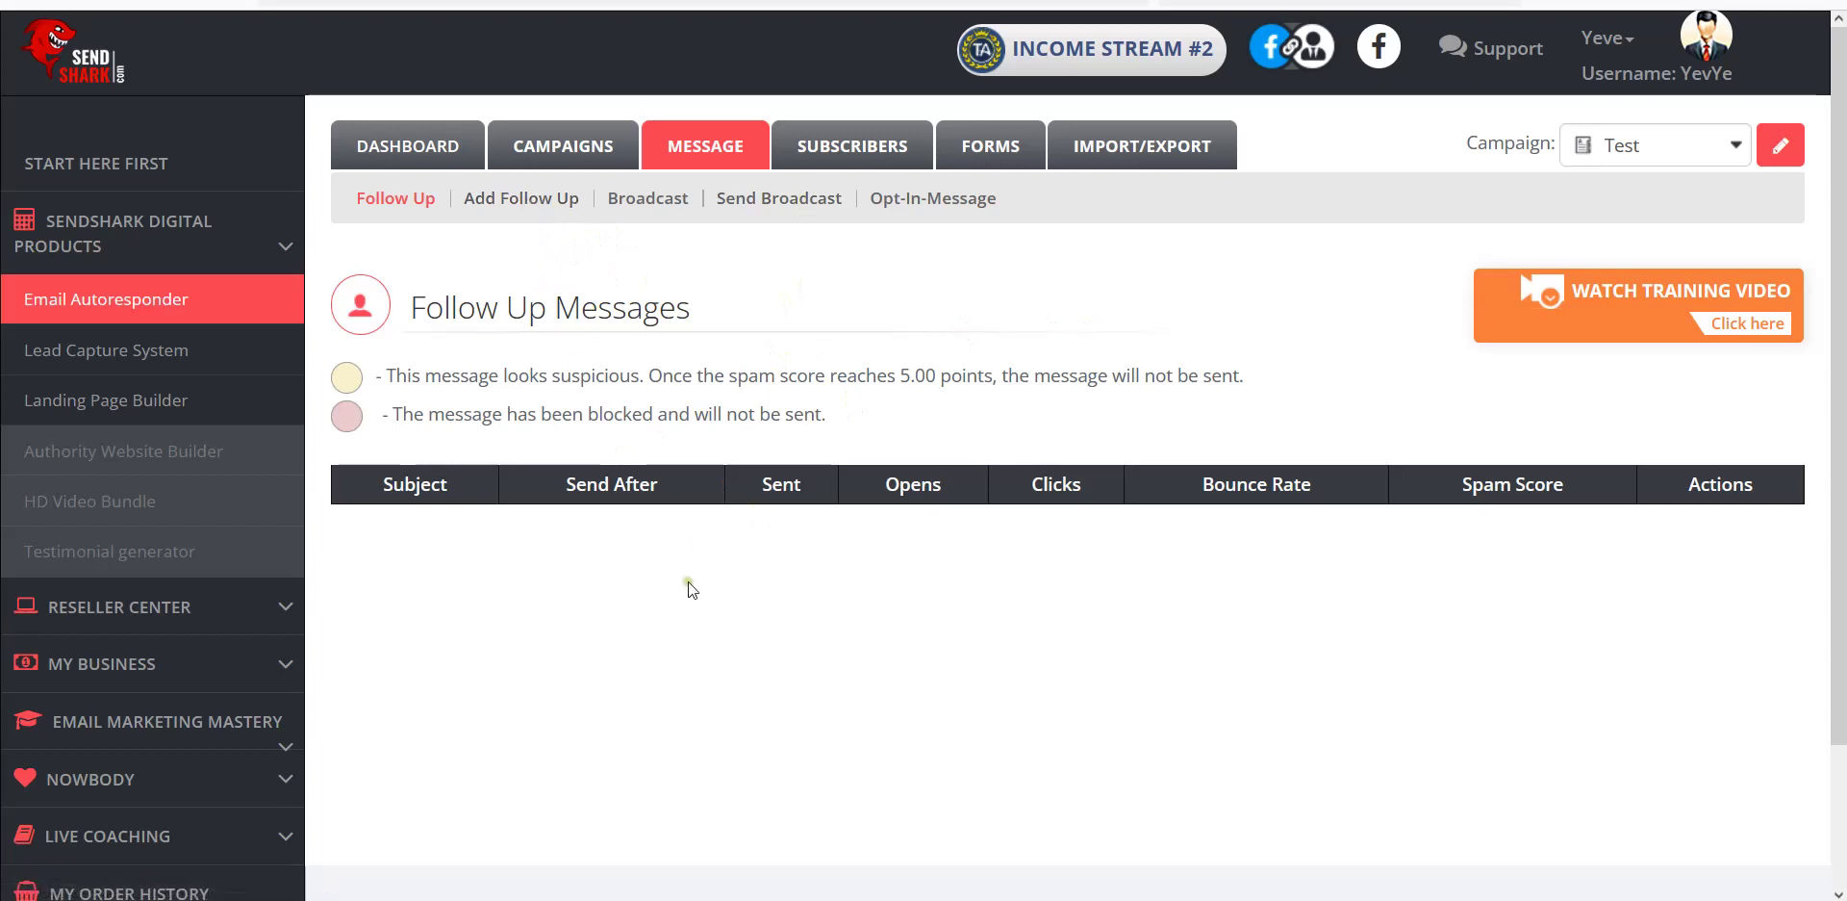
click(783, 207)
Start a new broadcast and move the Test campaign into the chosen campaigns.
click(756, 199)
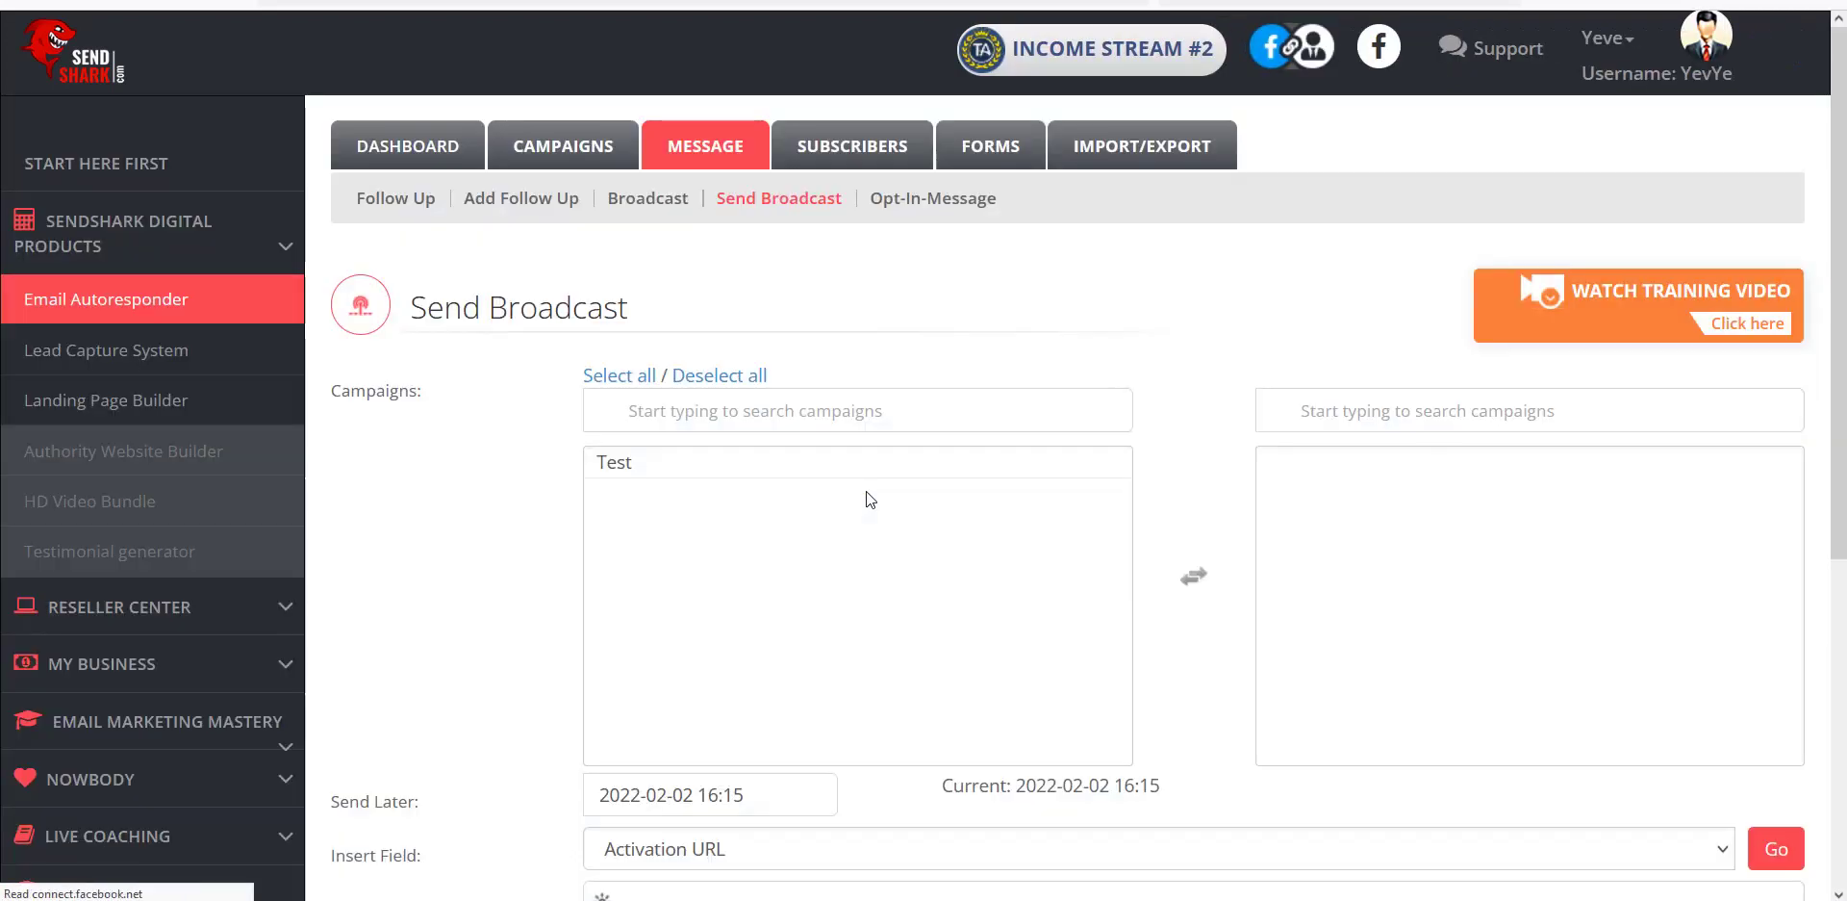
scroll(866, 491, down, 3)
click(638, 205)
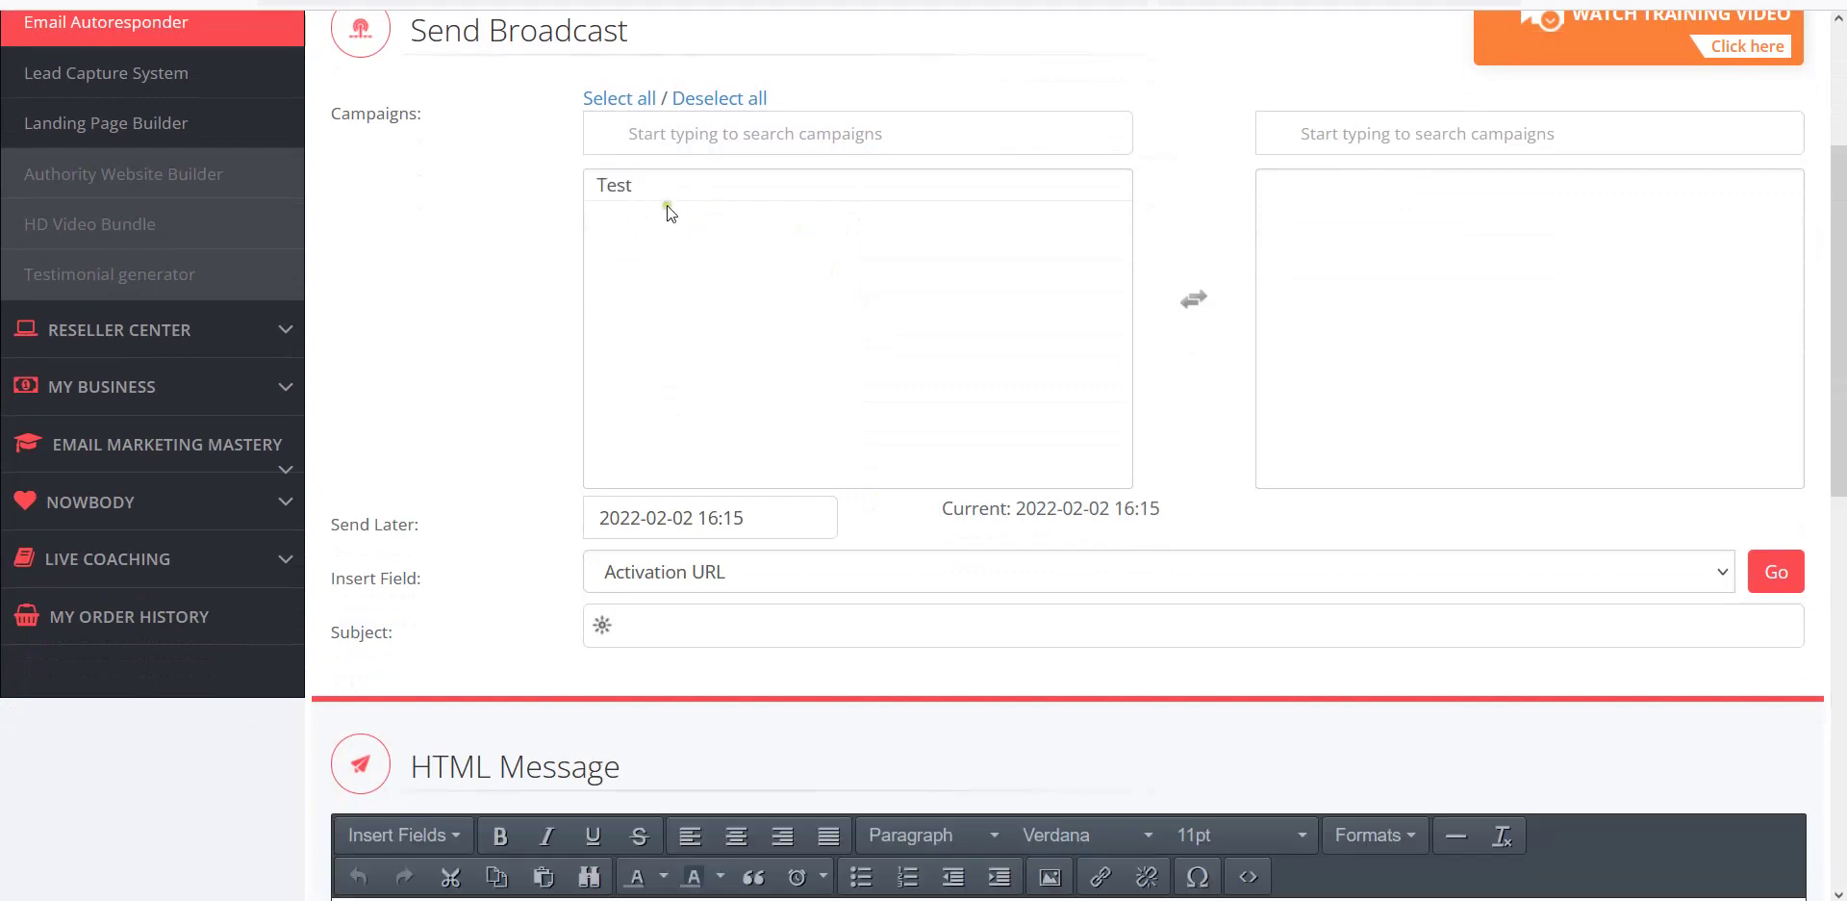
double_click(608, 189)
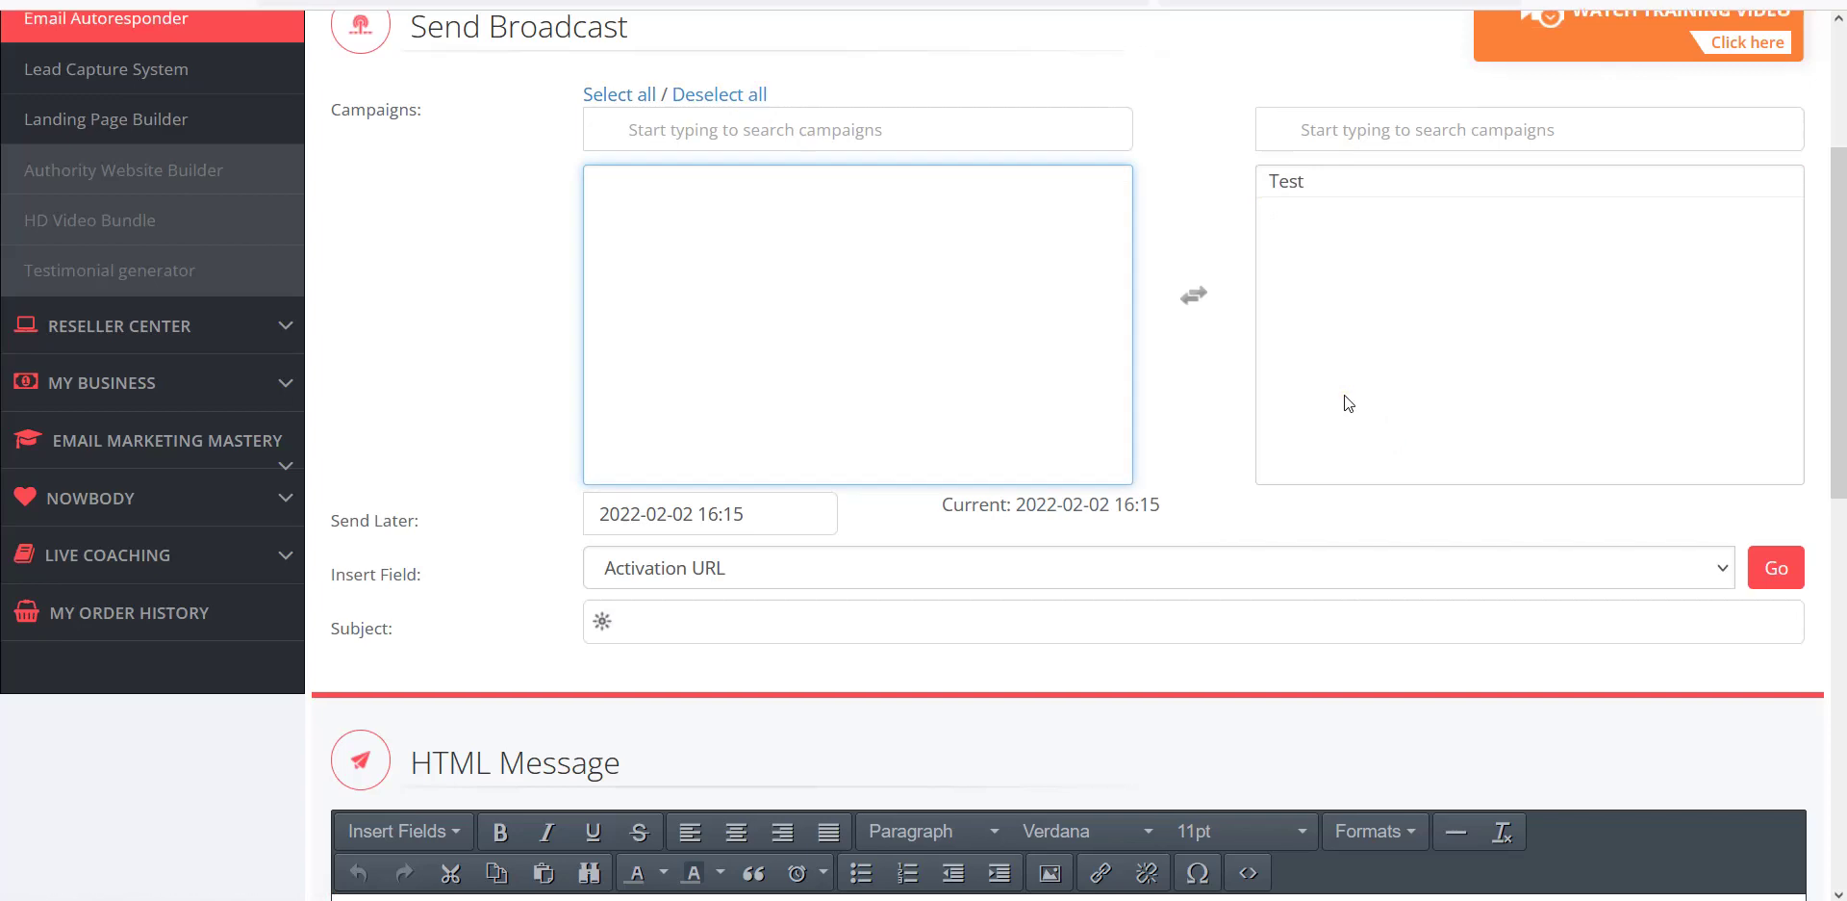
scroll(1343, 395, down, 4)
Select the broadcast's subject line and HTML message body, then highlight Test among chosen campaigns.
click(680, 214)
scroll(523, 449, down, 3)
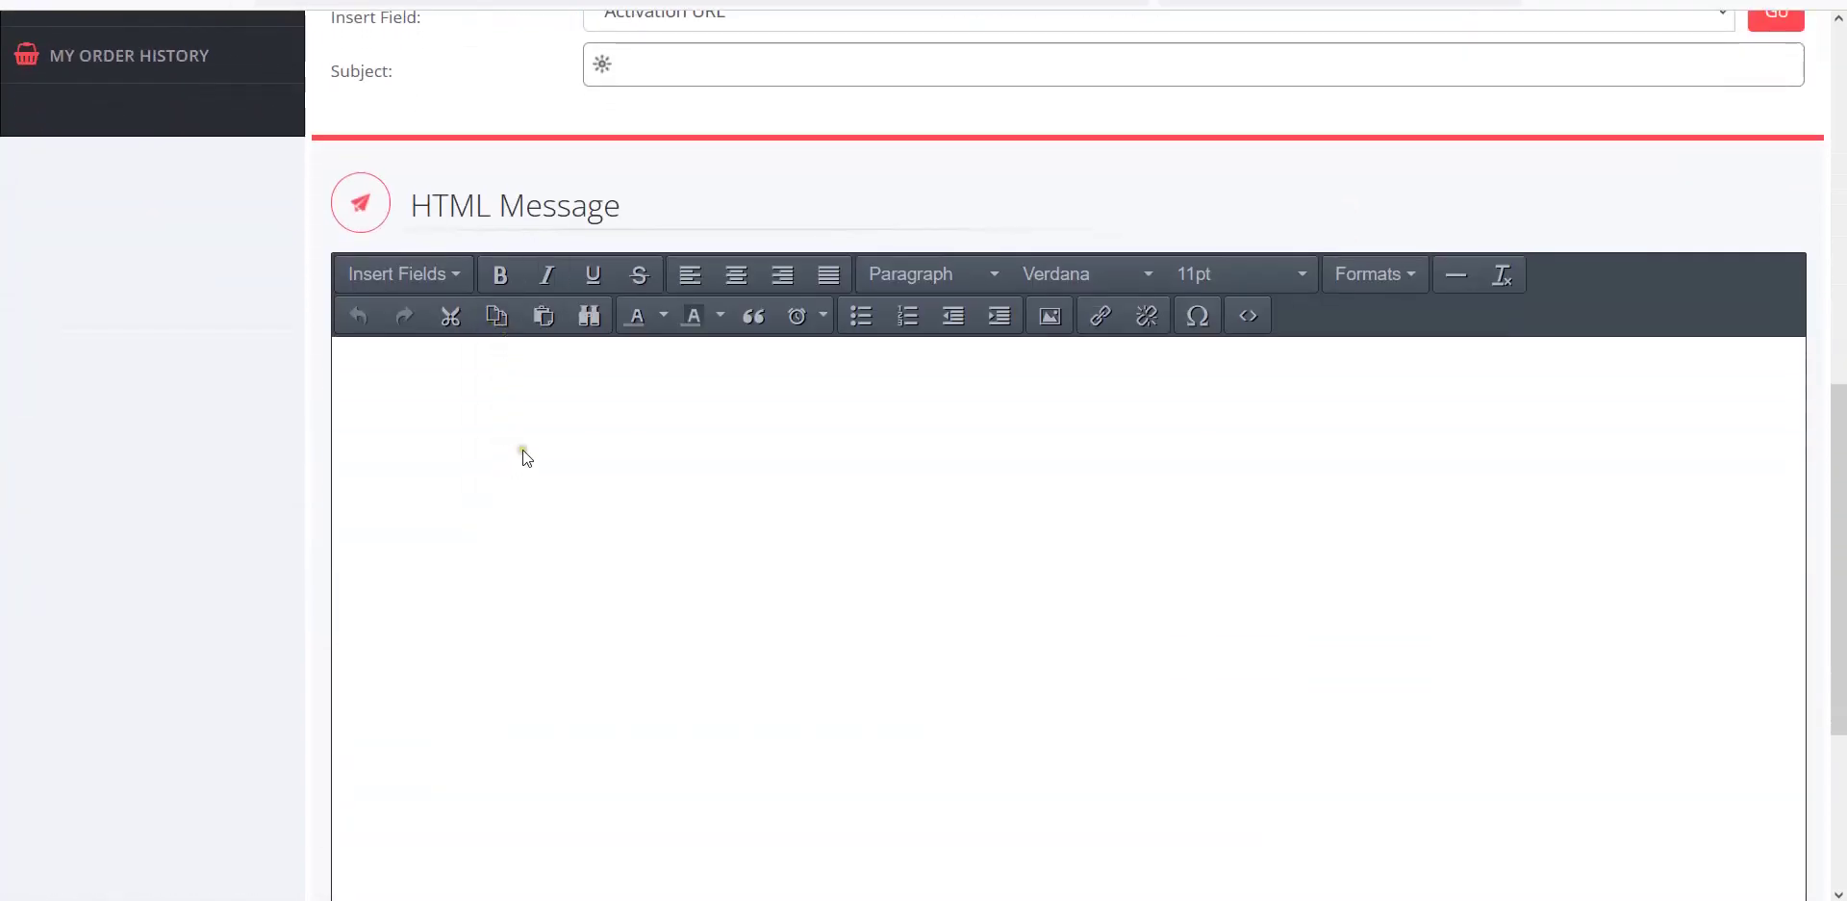
click(413, 308)
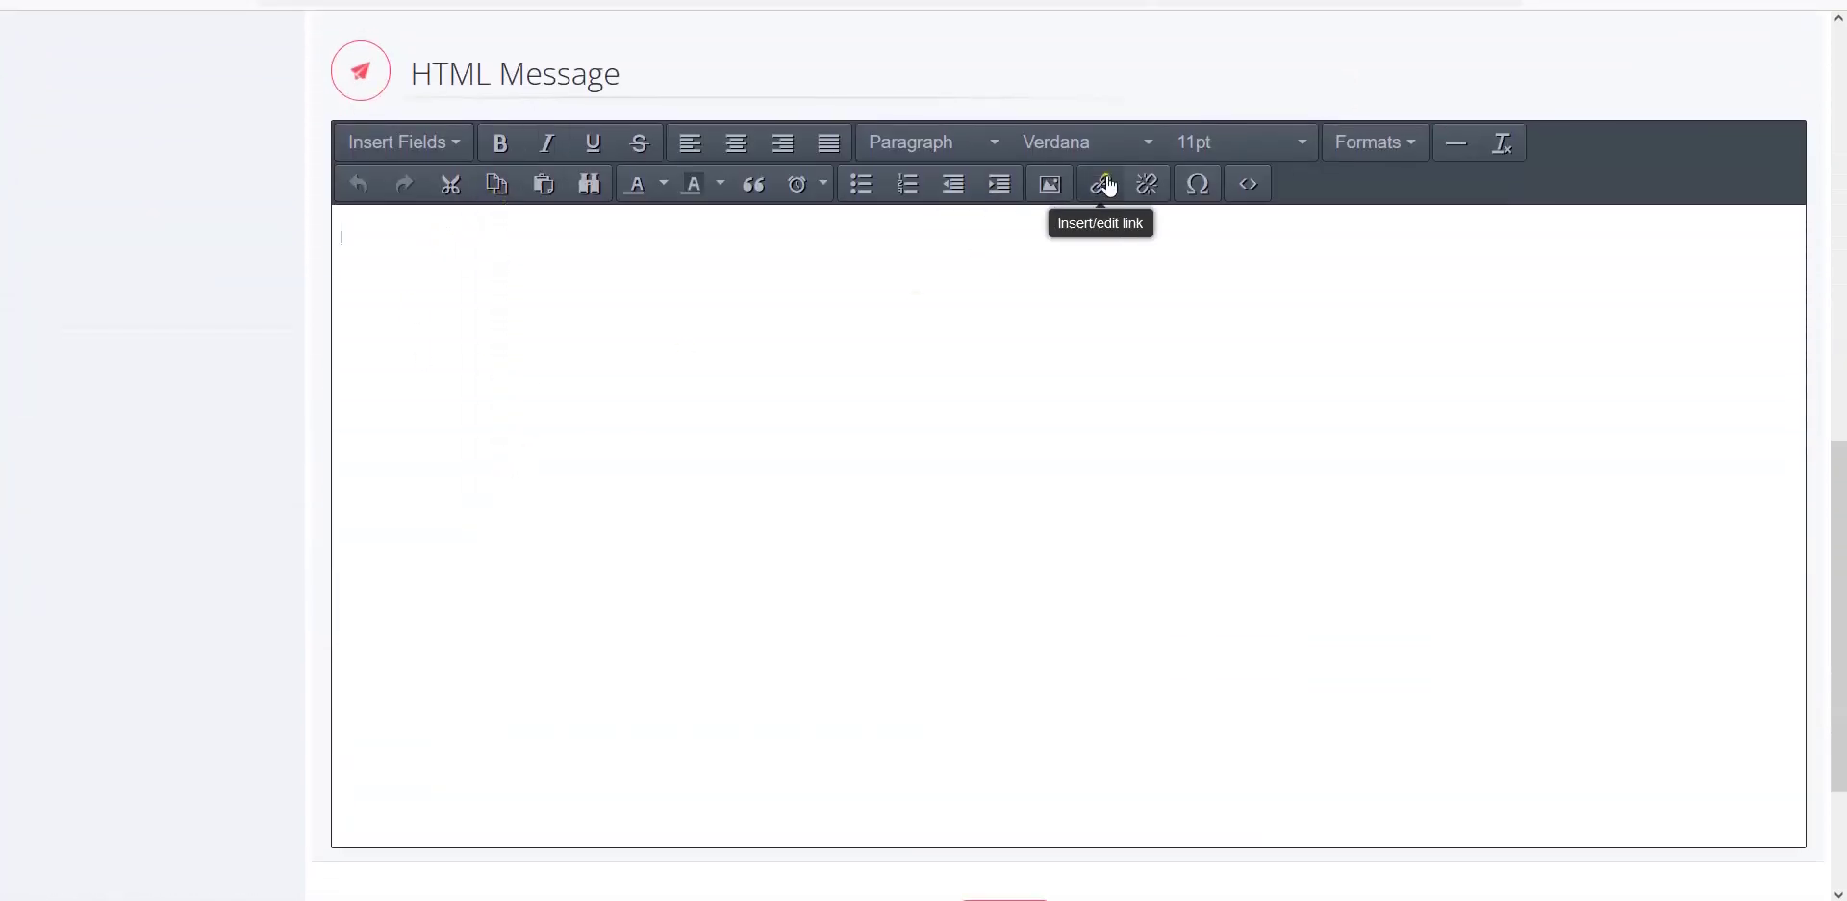
scroll(1096, 192, down, 2)
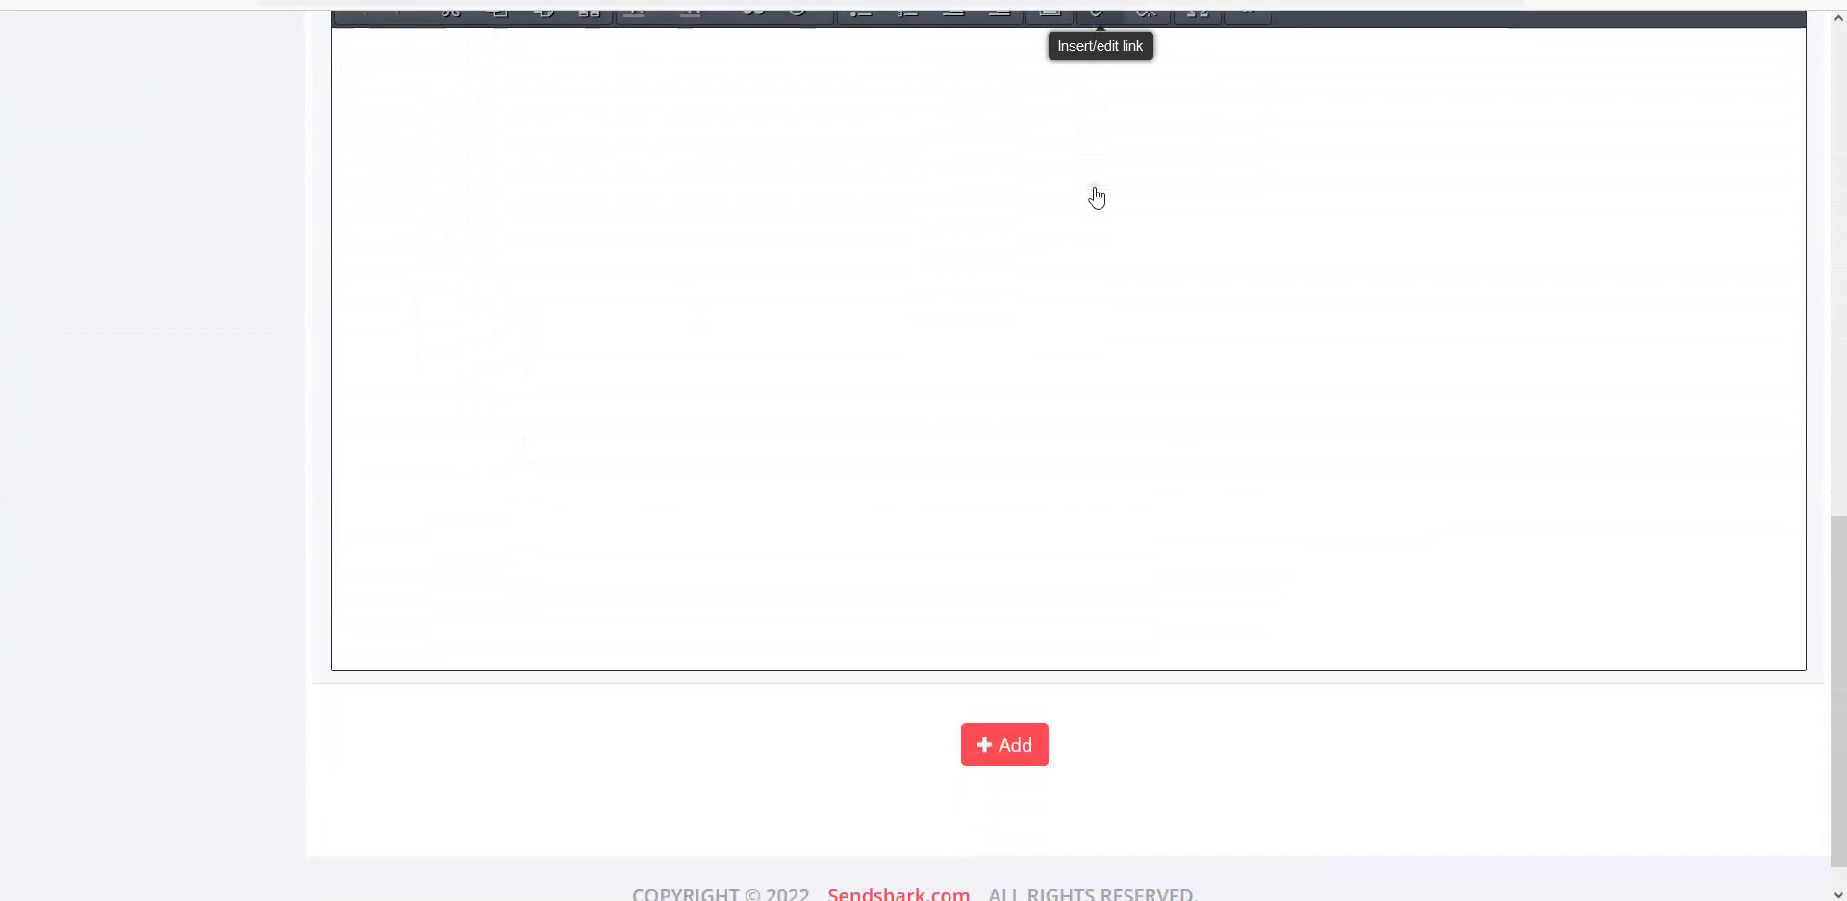
scroll(1337, 407, up, 5)
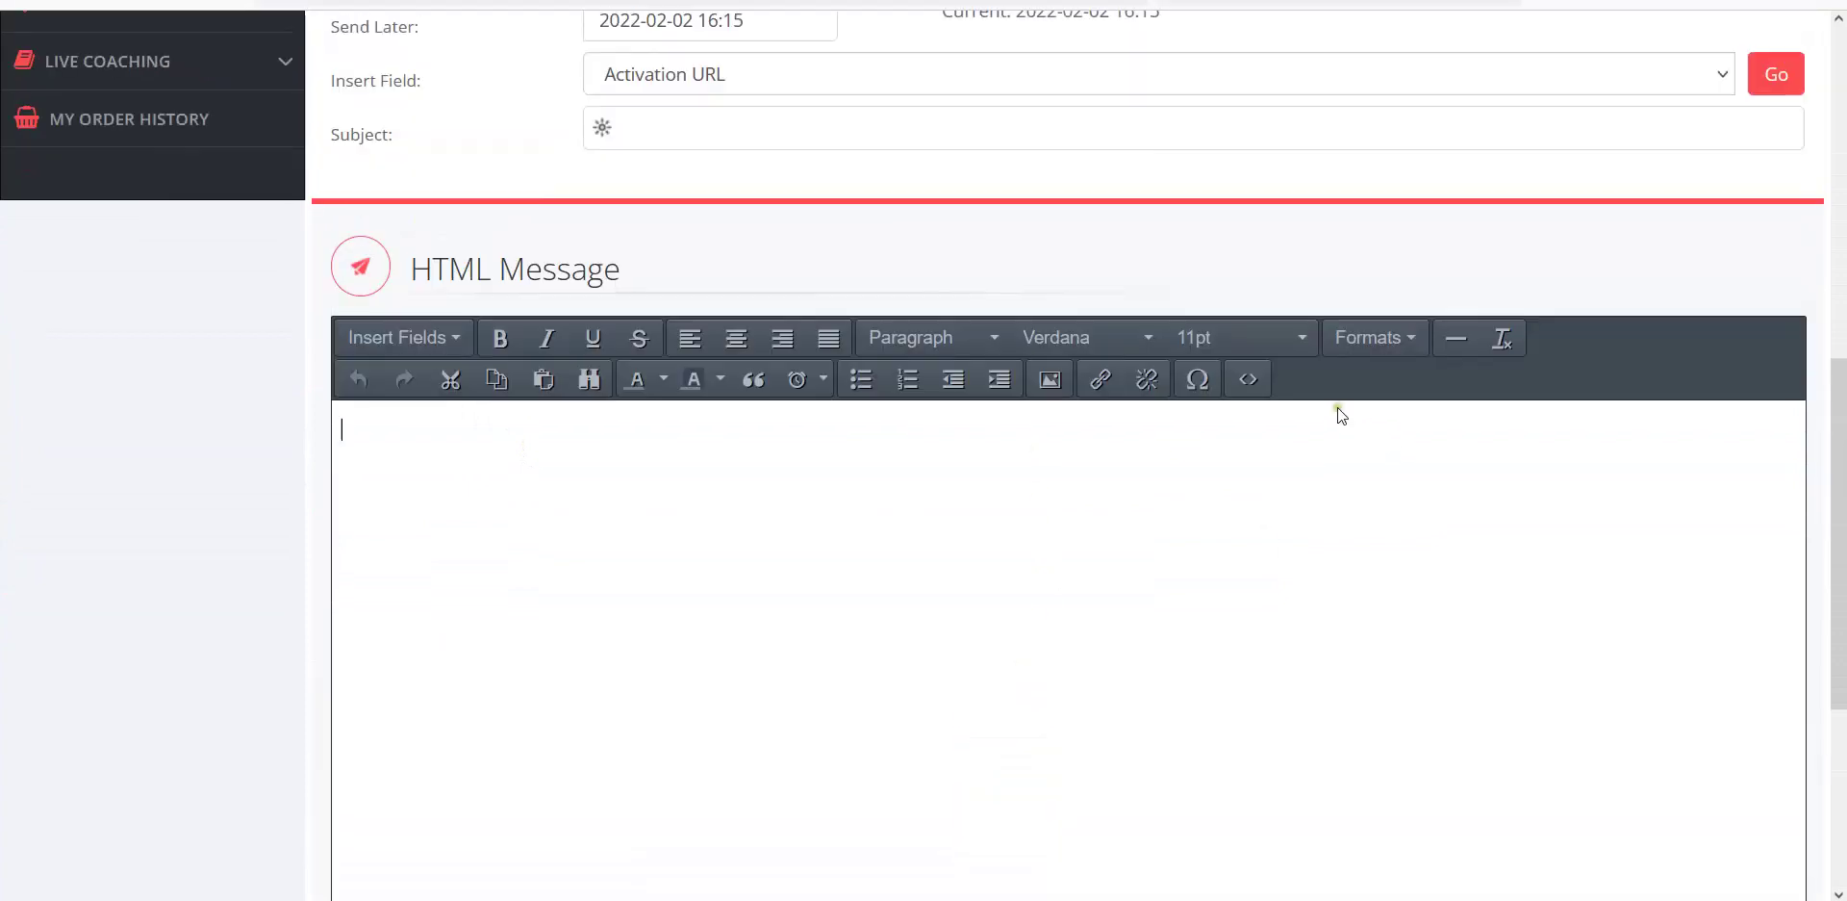
scroll(1405, 469, up, 5)
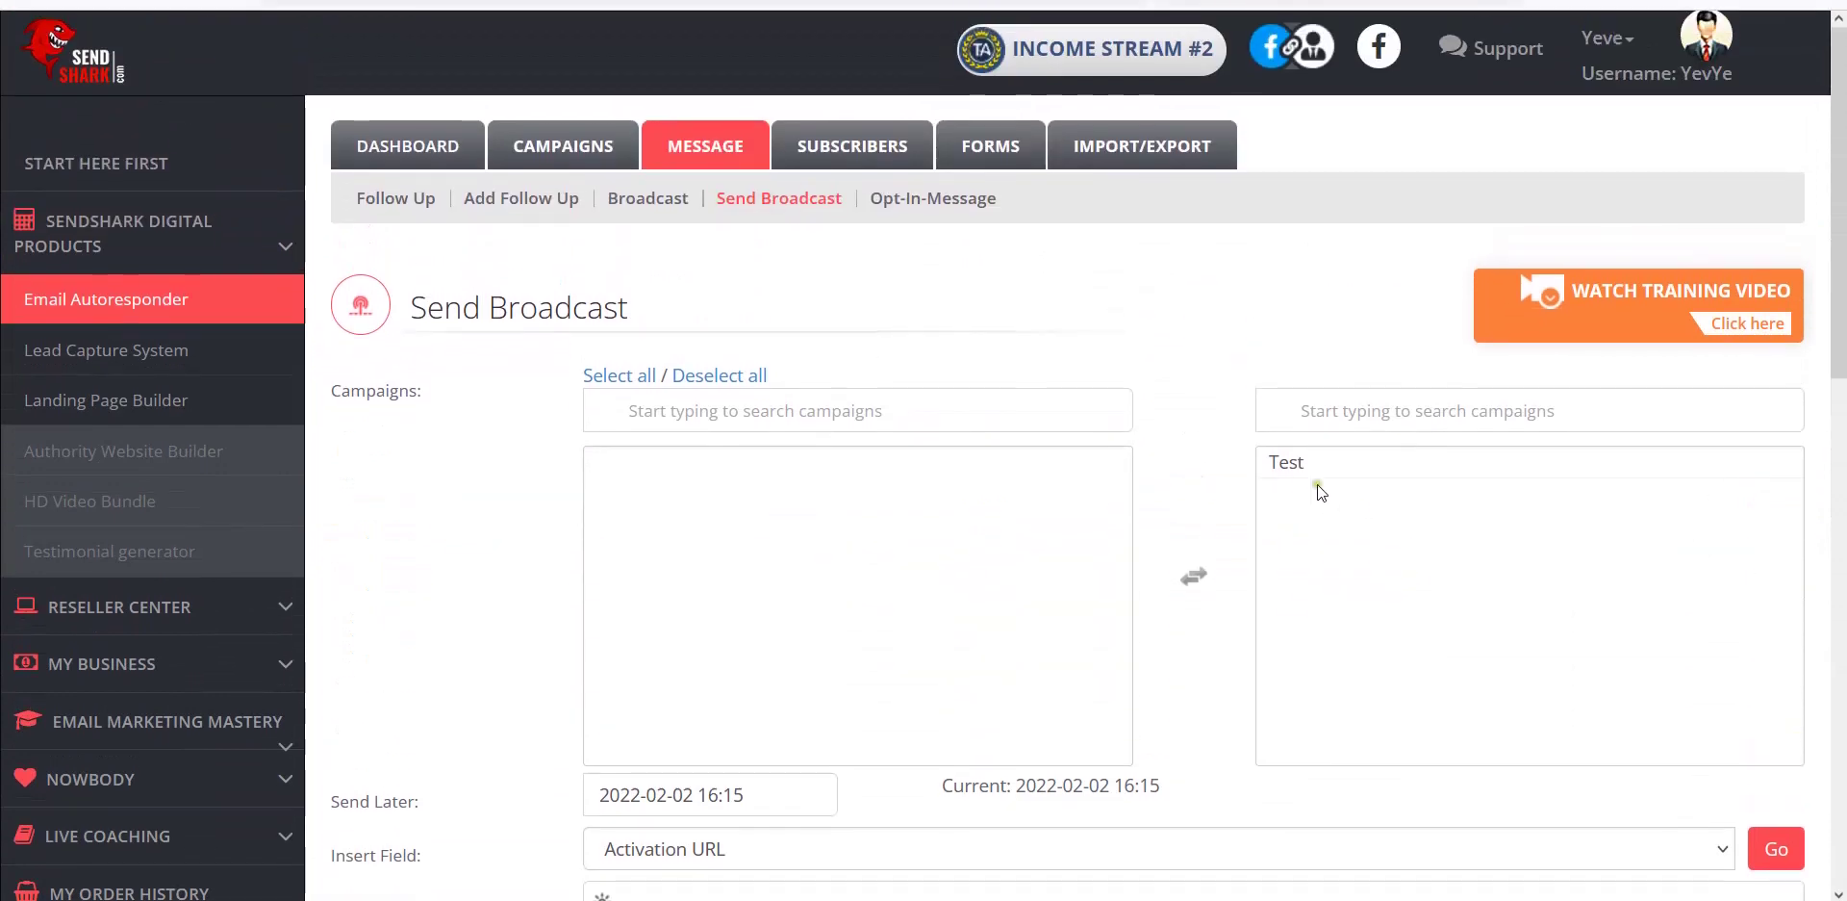
click(1307, 473)
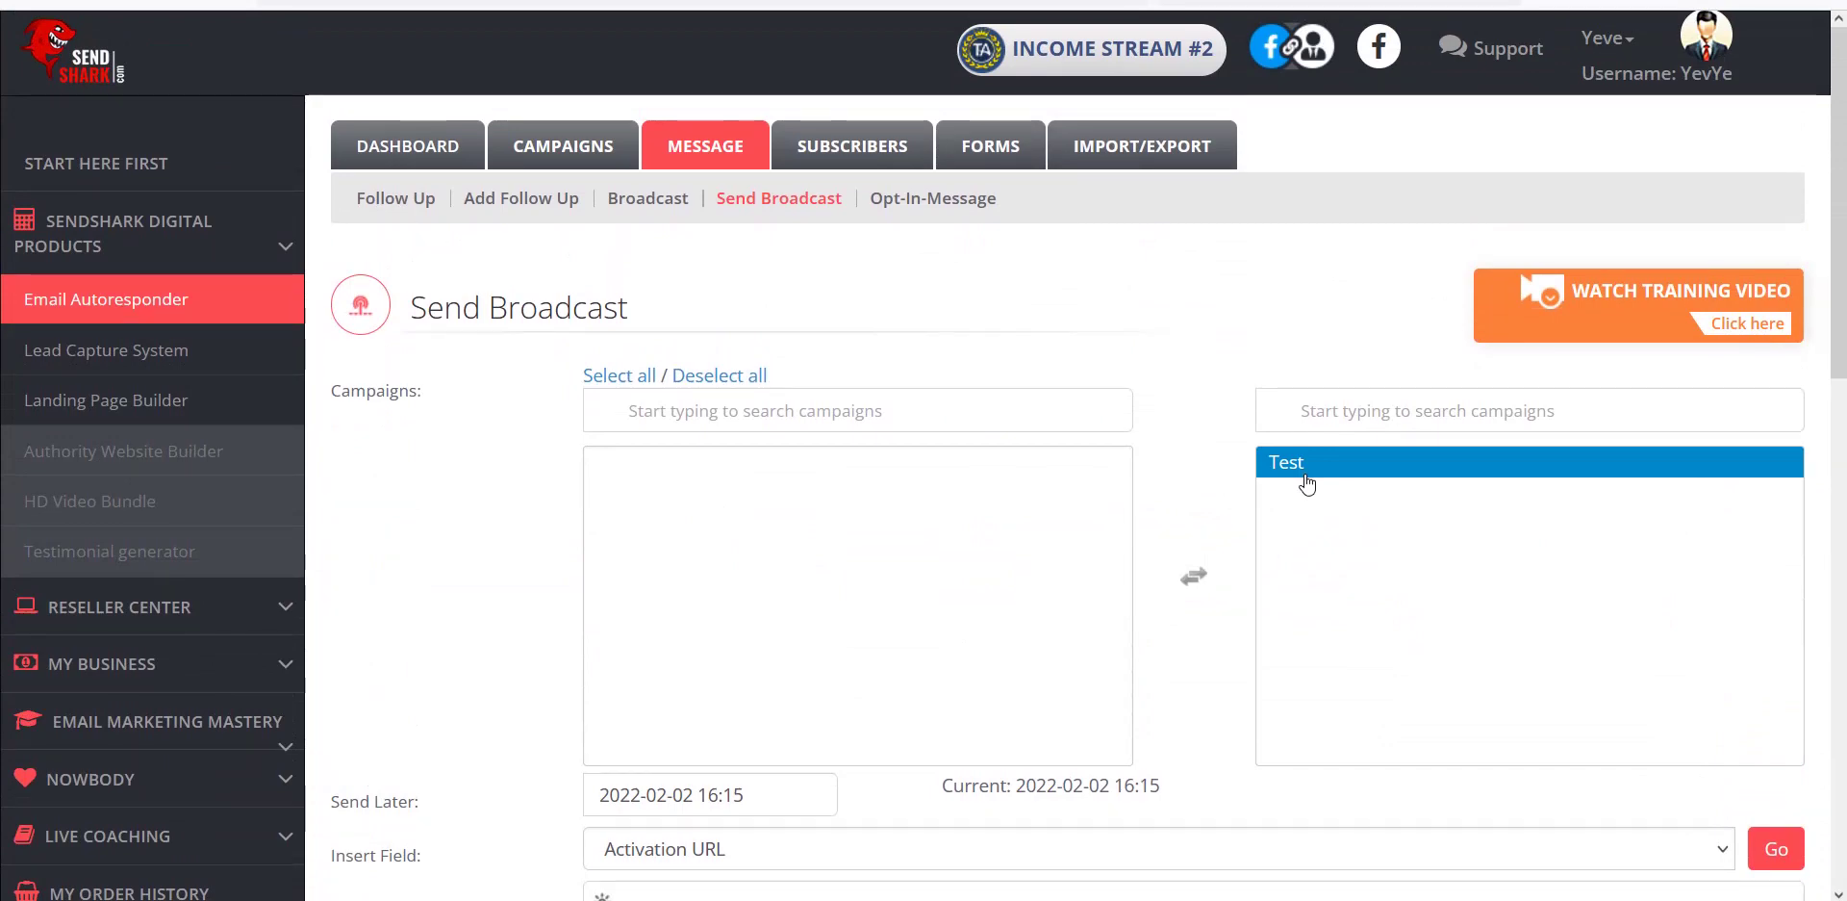
click(1008, 529)
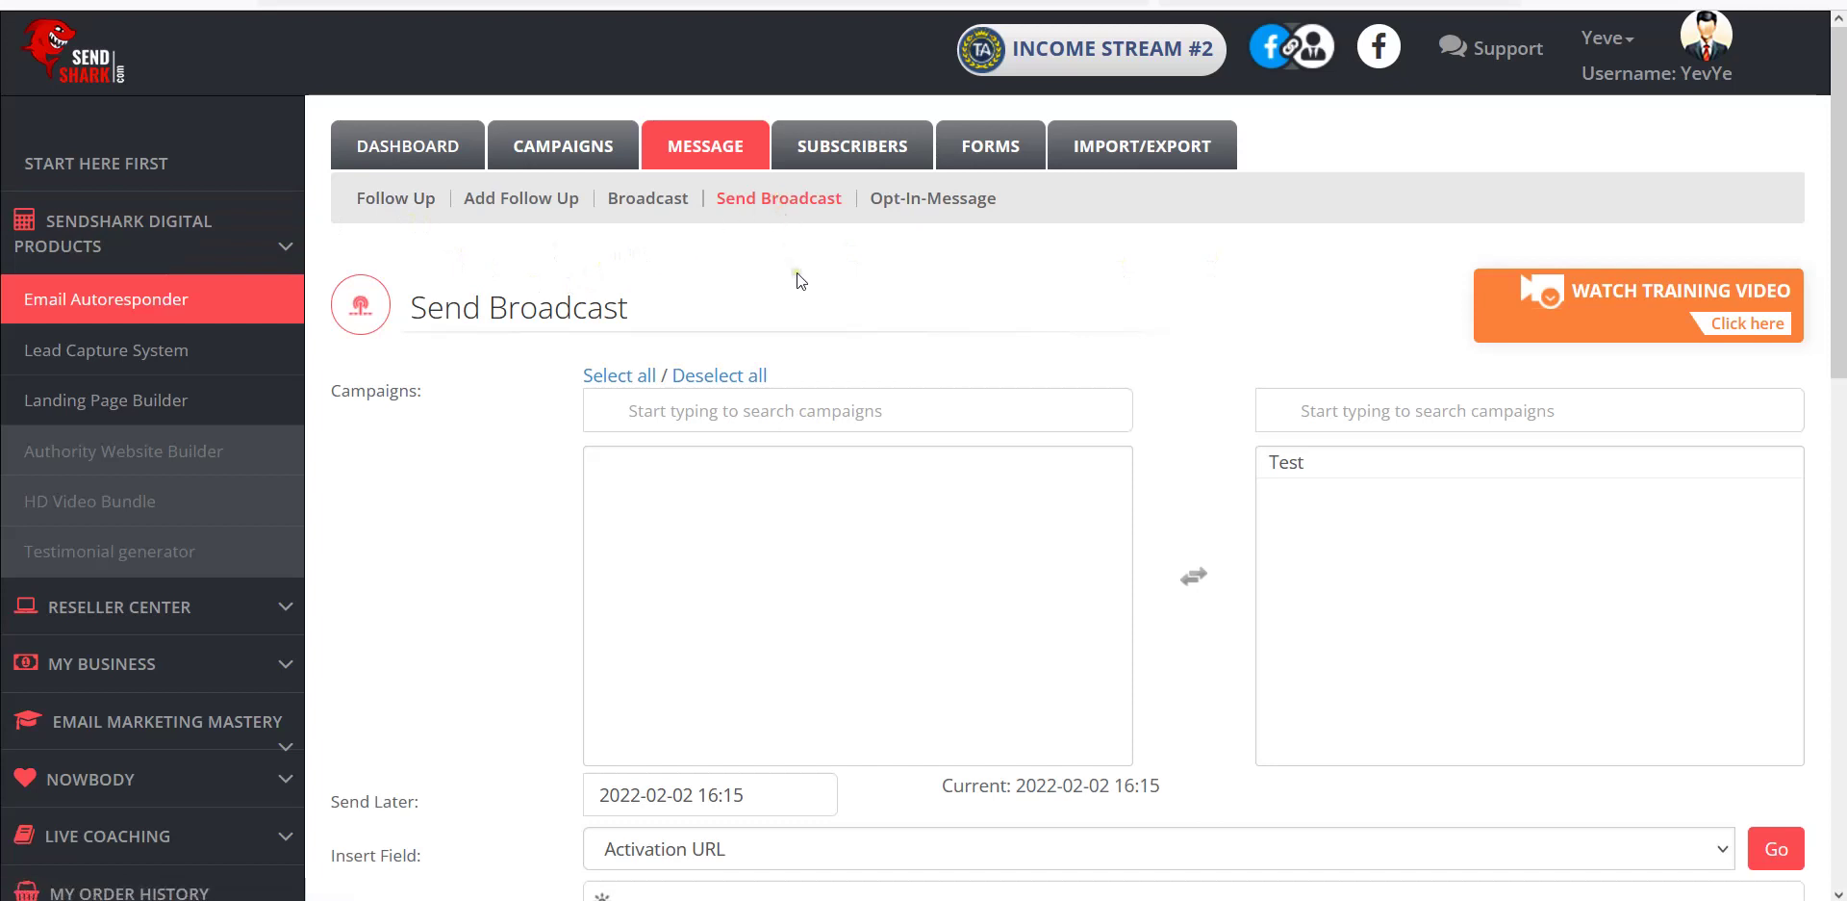
click(761, 211)
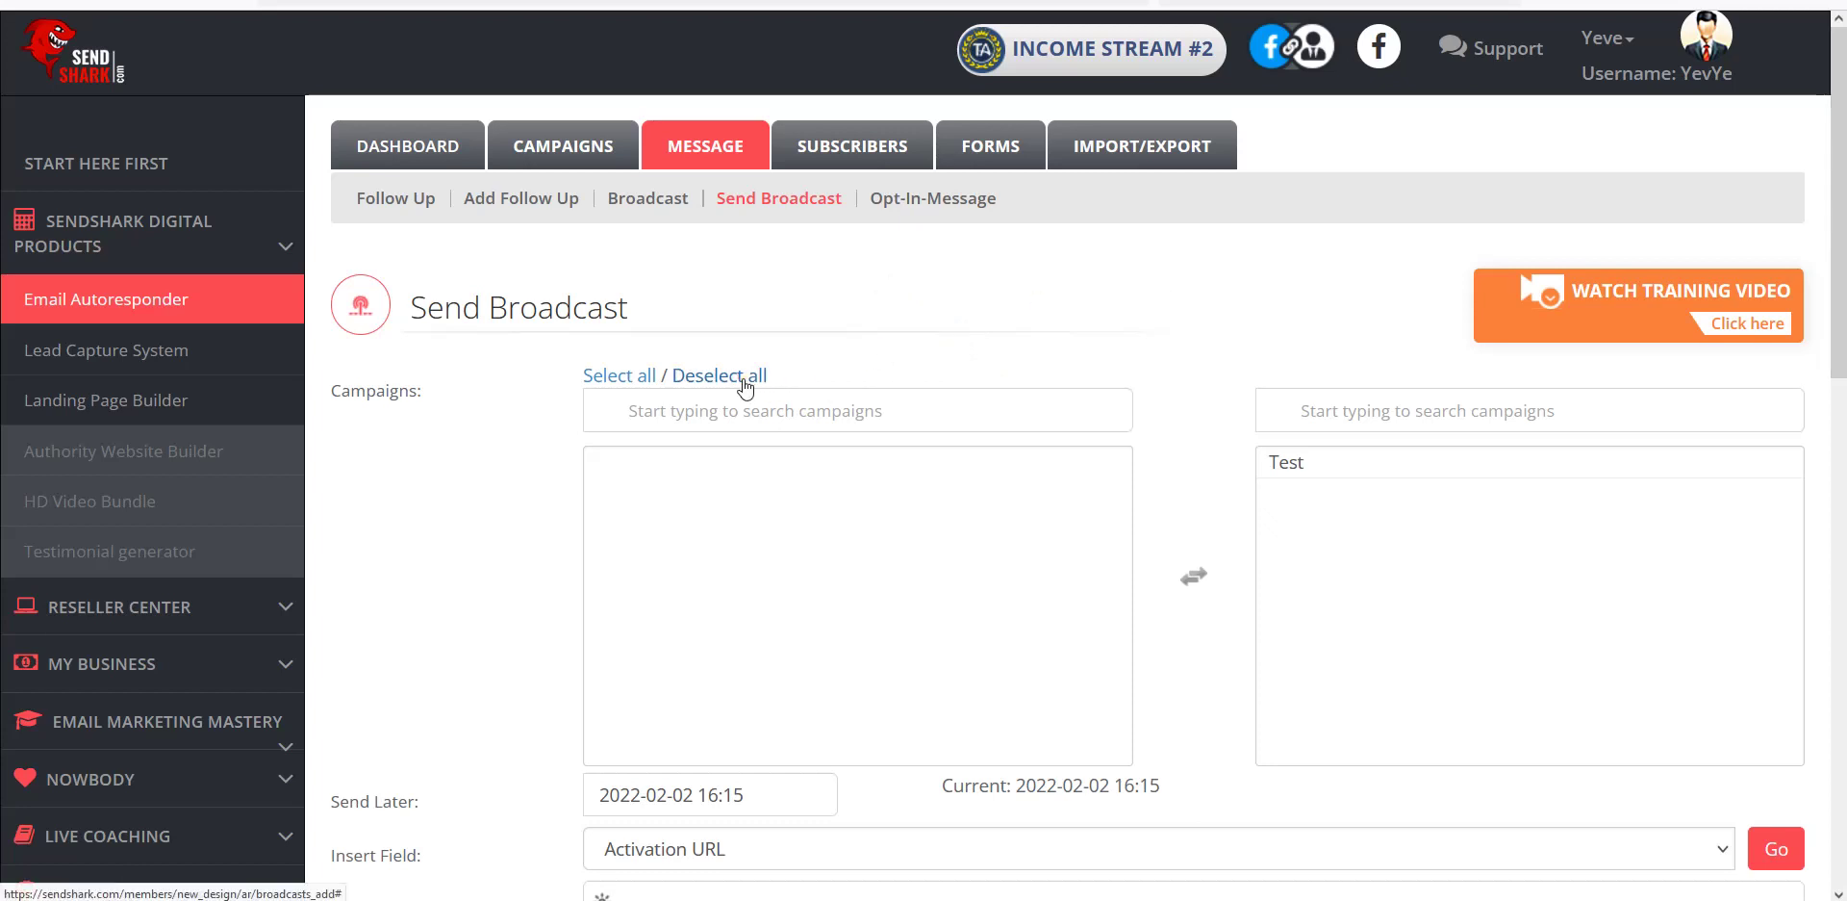
Open the Landing Page Builder's Create New Page template gallery.
click(82, 402)
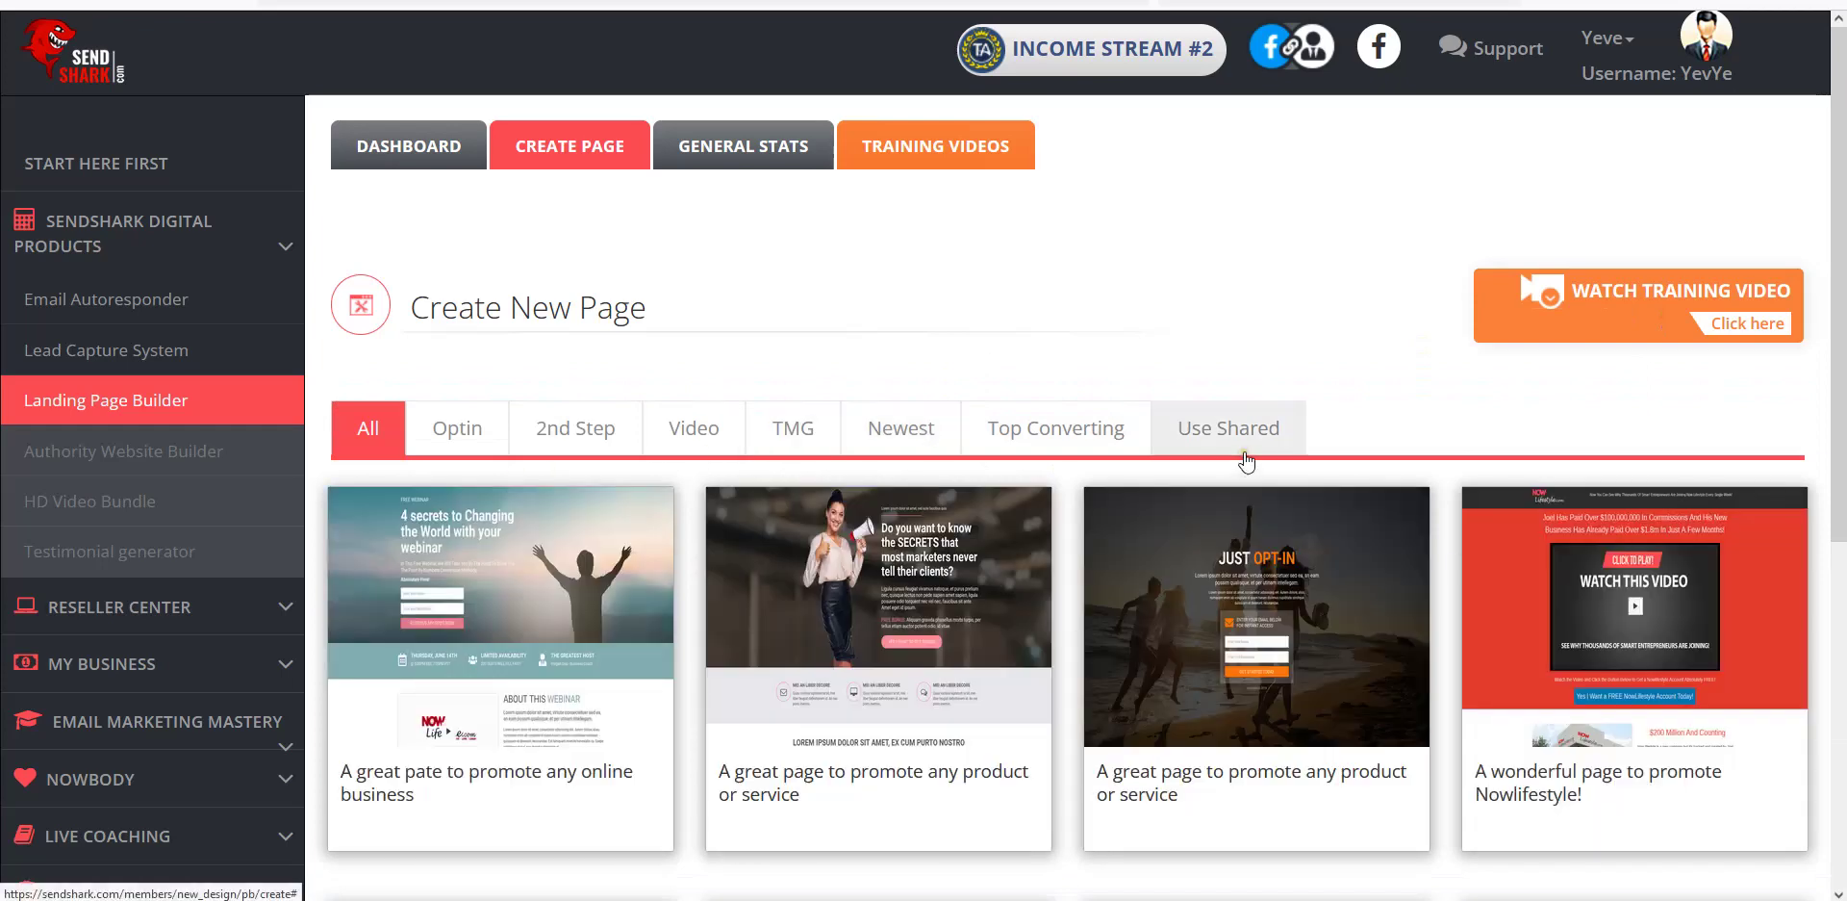
scroll(1261, 462, down, 2)
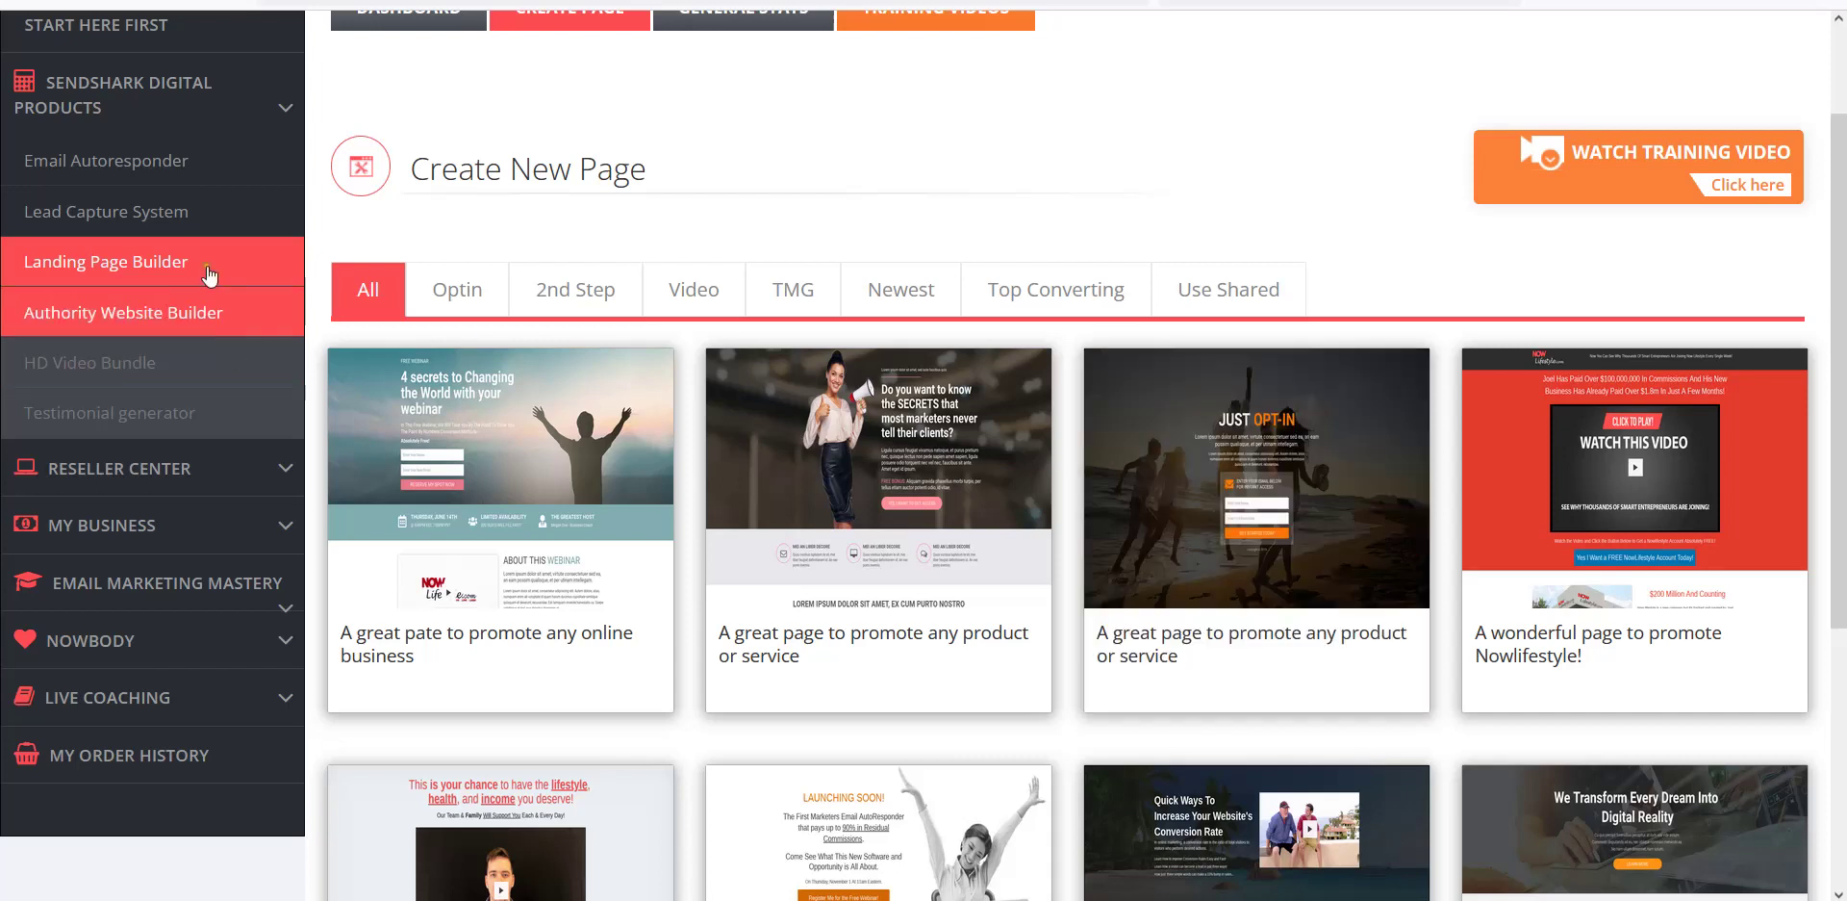
mouse_move(1239, 418)
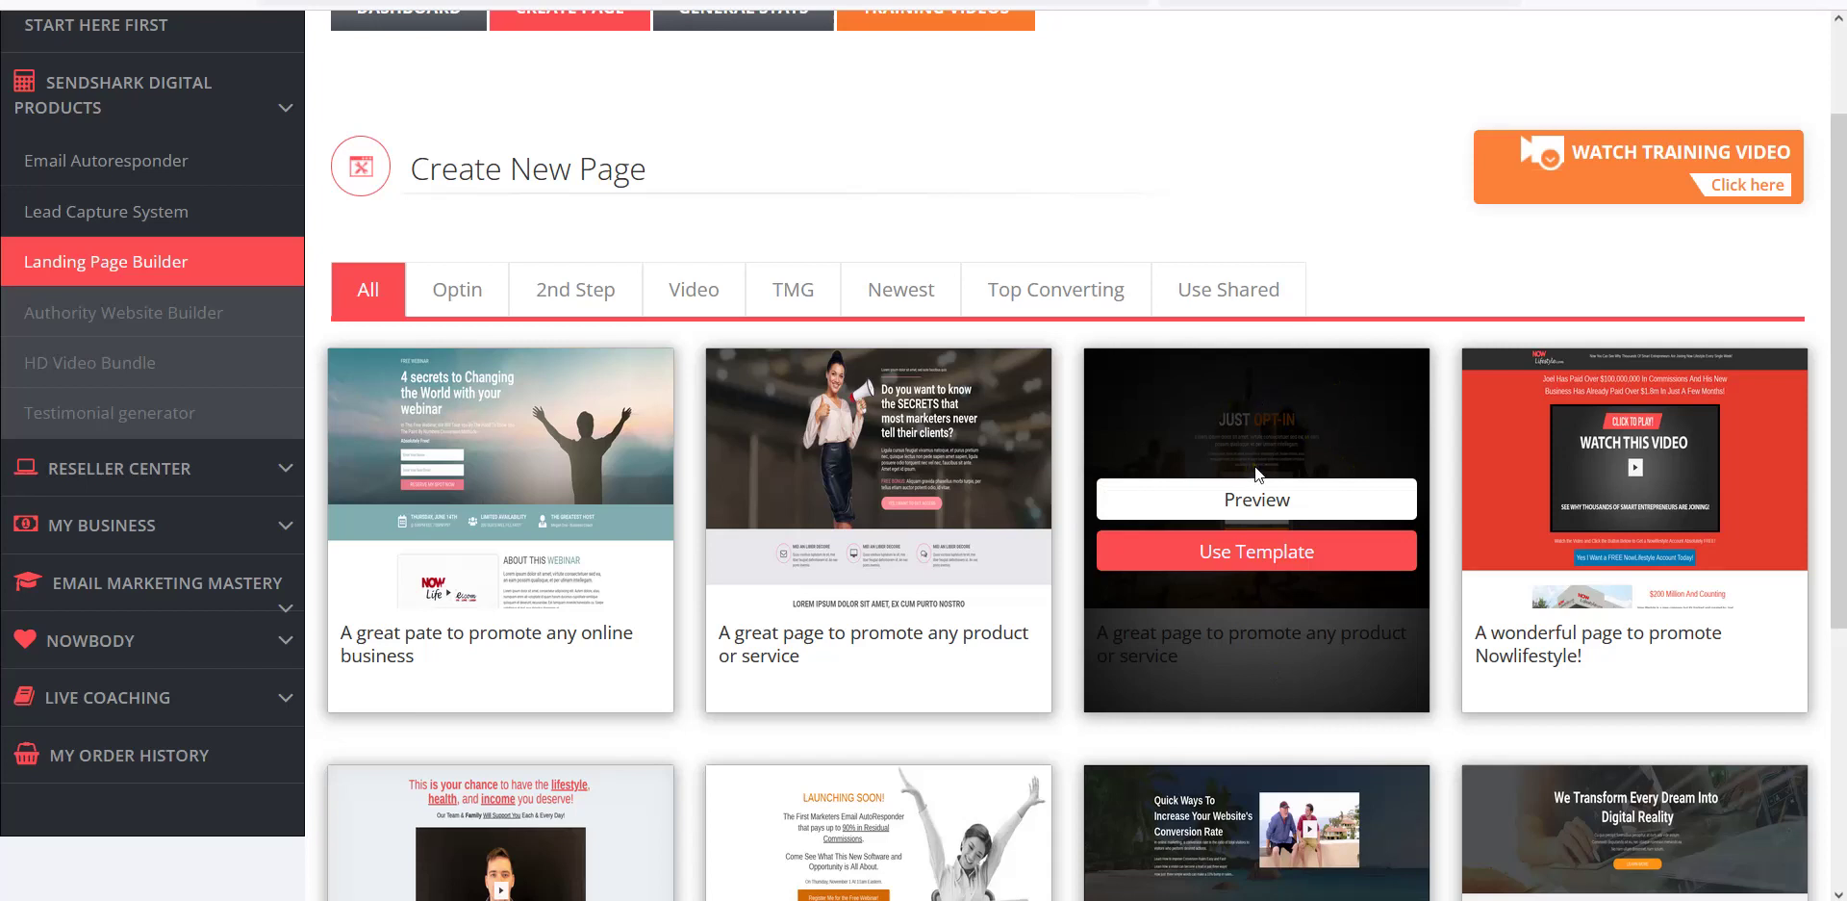
click(1265, 506)
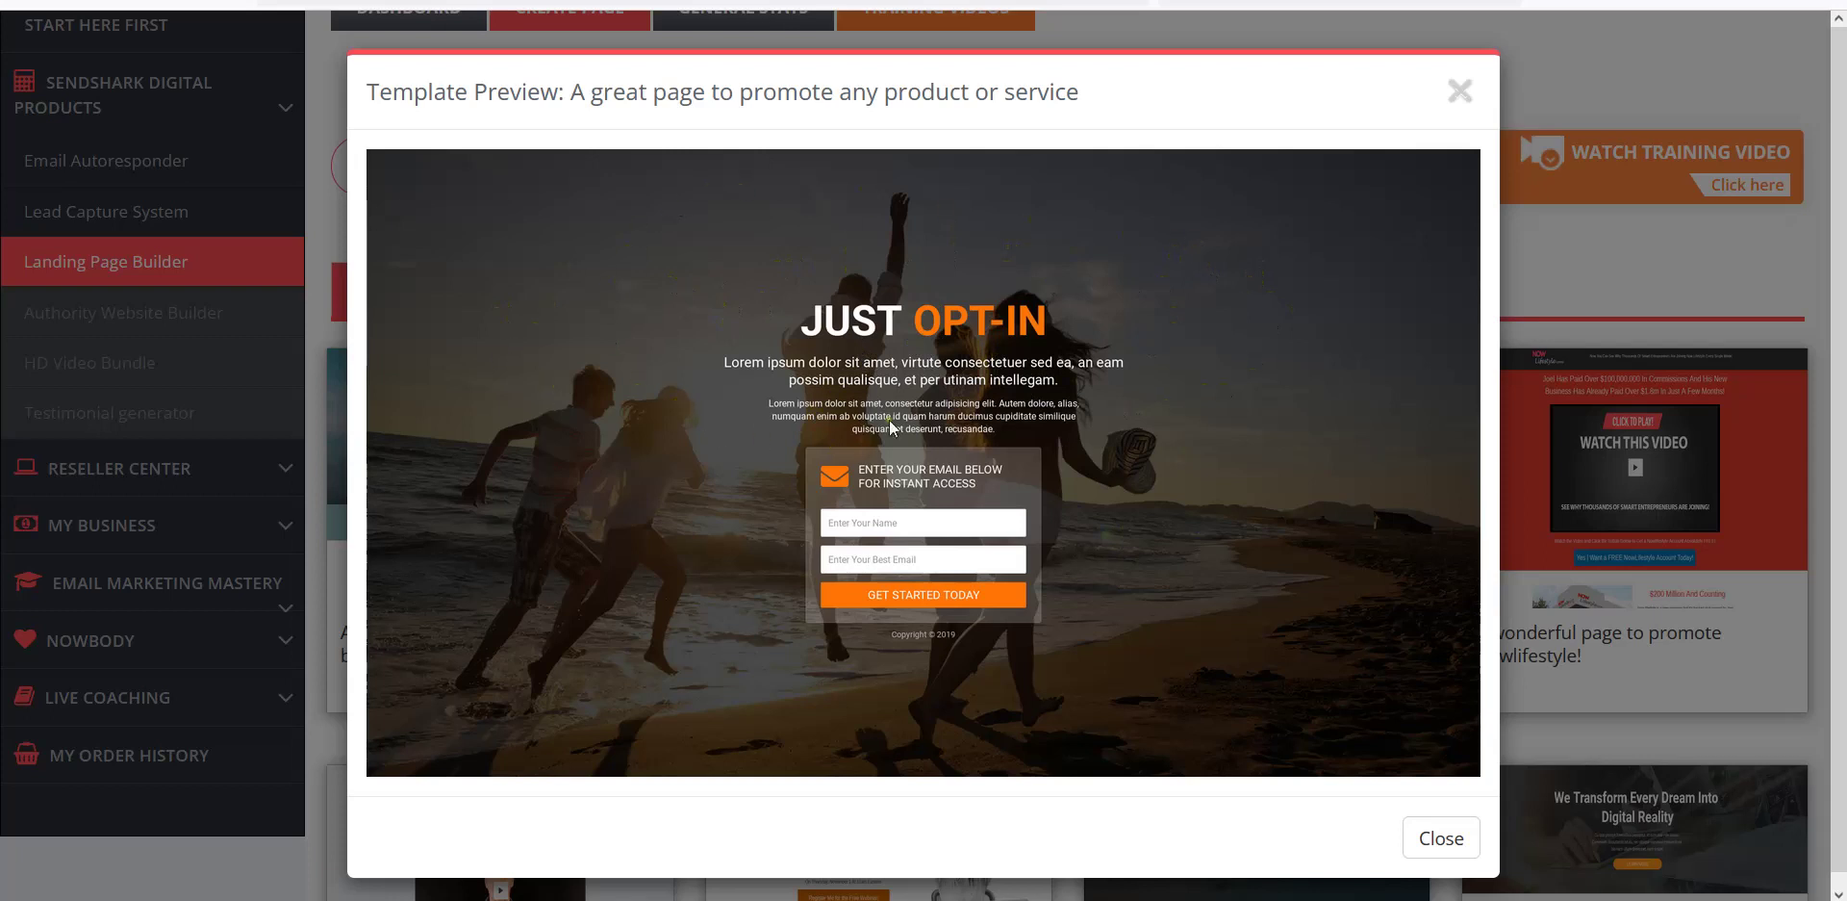
click(854, 524)
click(897, 559)
click(931, 532)
click(1191, 356)
click(1437, 839)
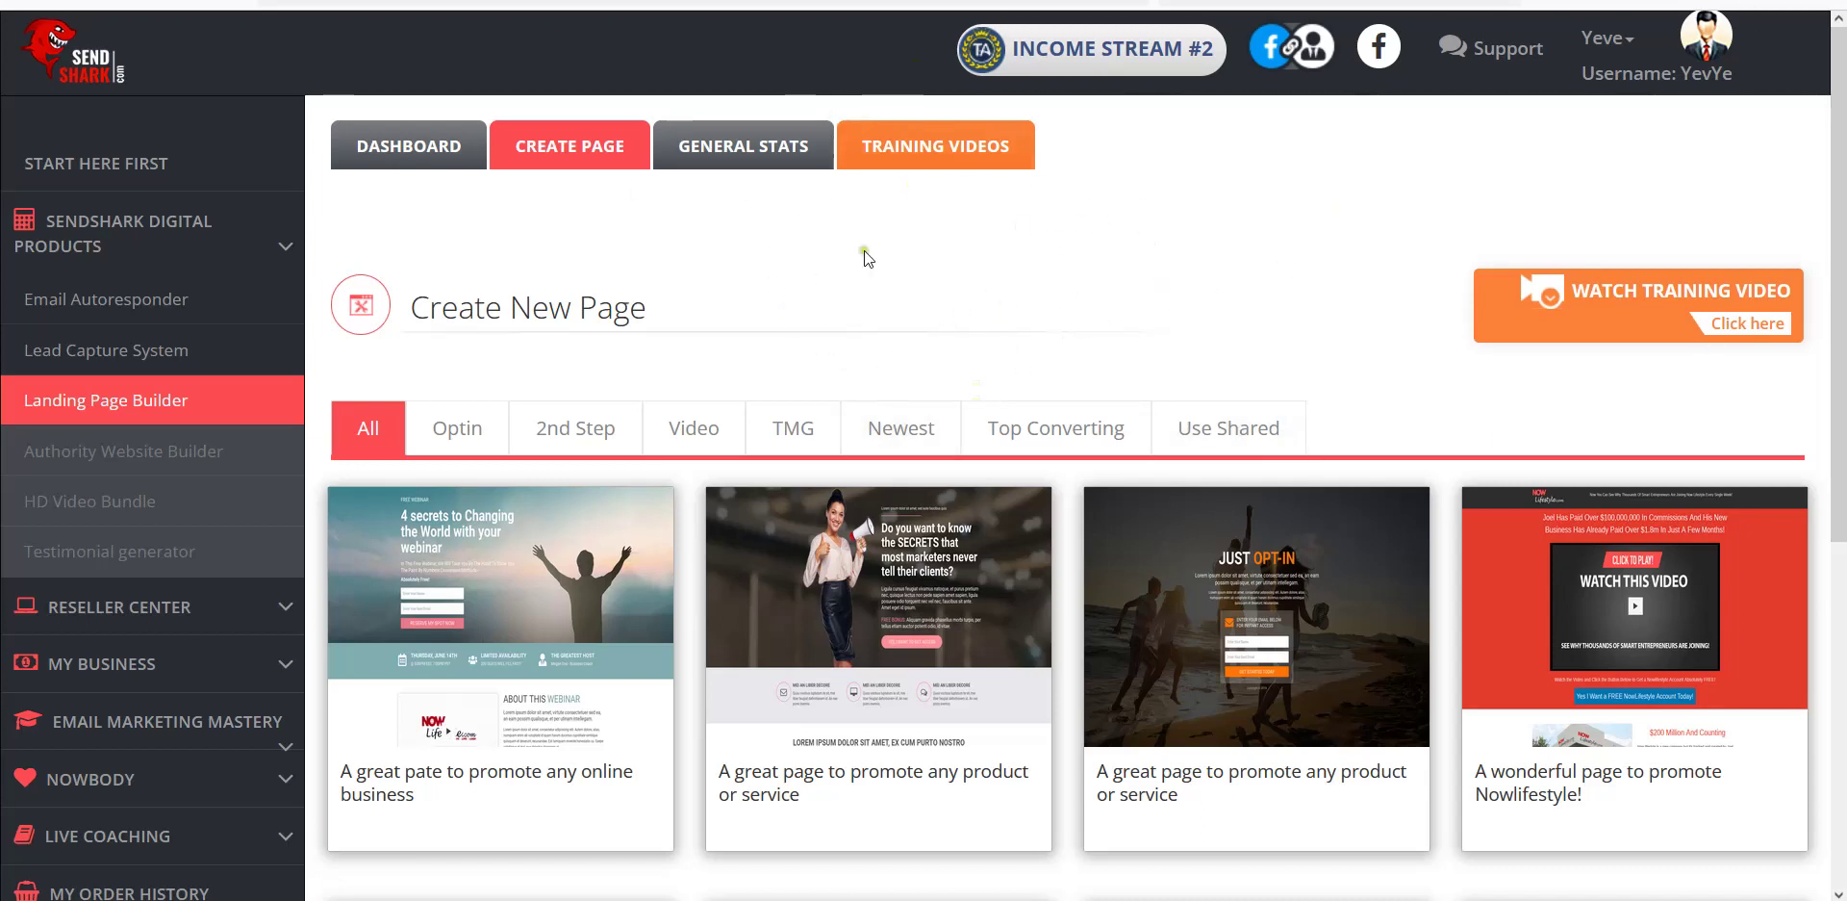
mouse_move(1036, 506)
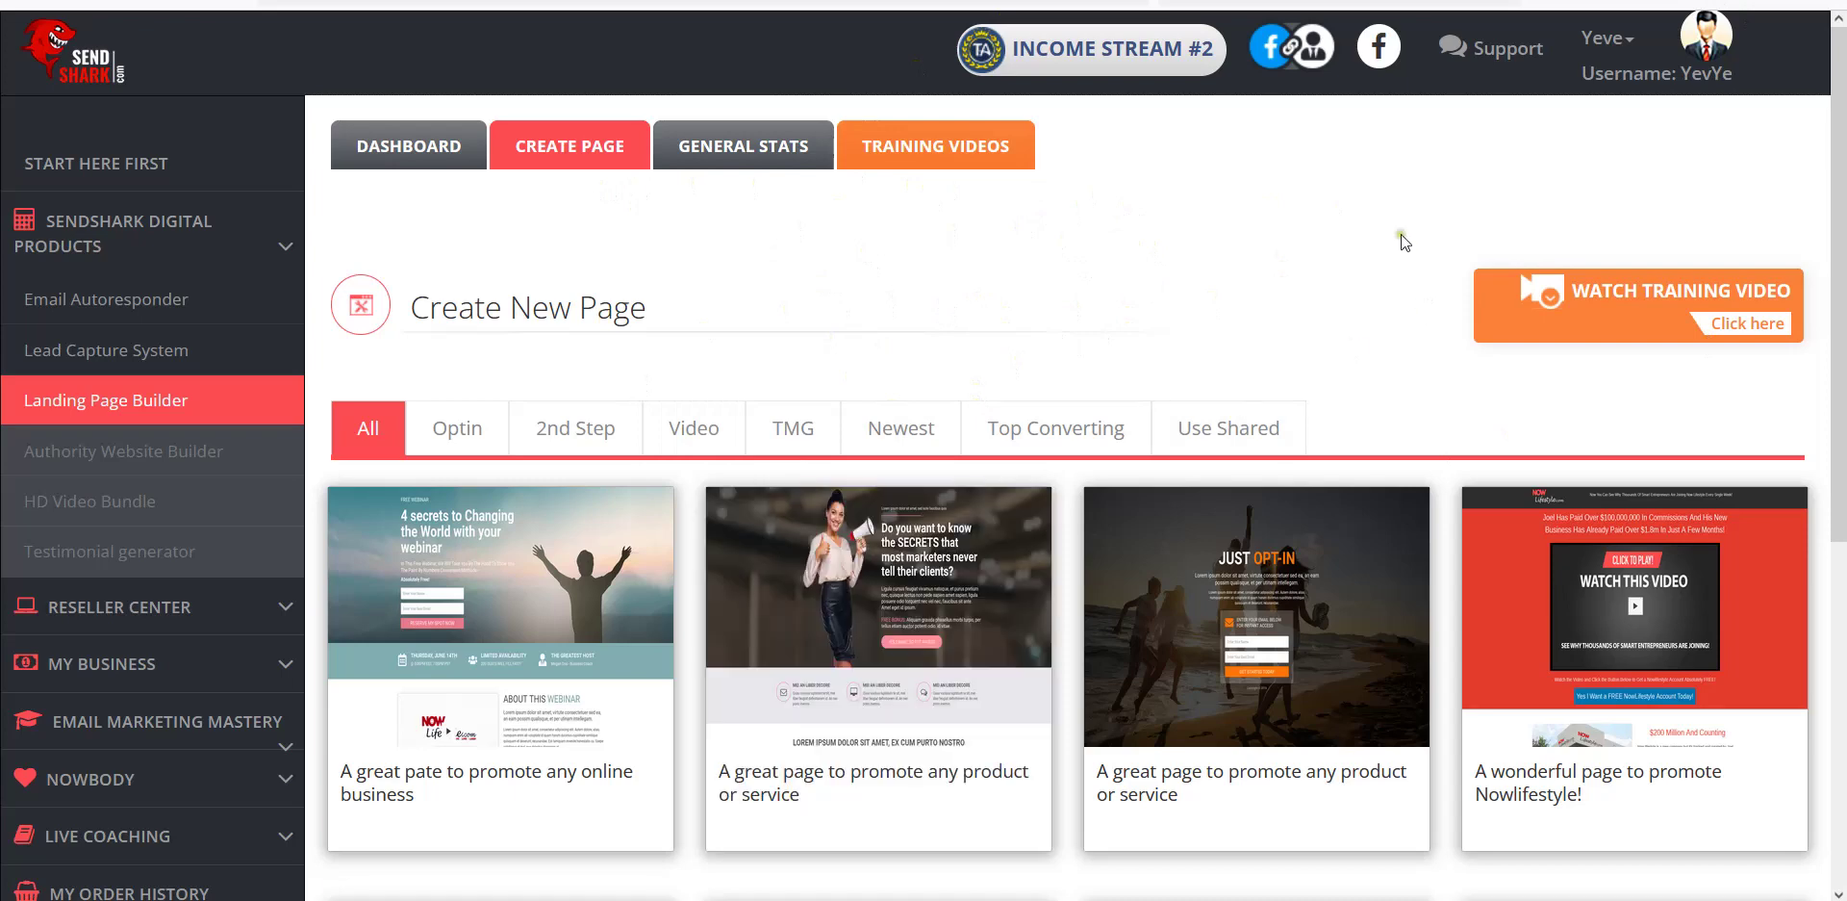